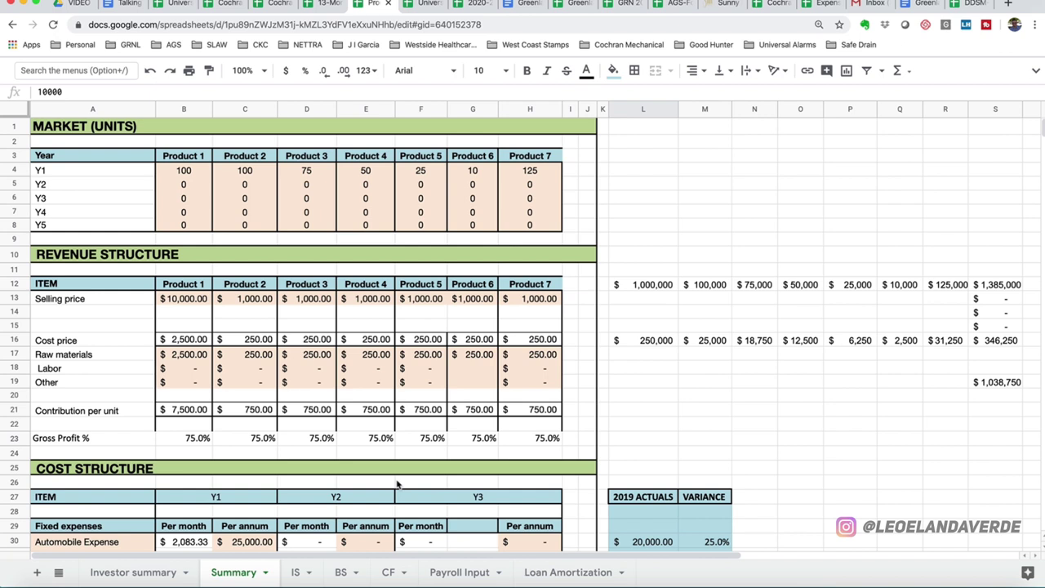
# - Glance at the Investor summary, then inspect Summary units, E21 contribution per unit and B17 raw materials
pyautogui.click(133, 572)
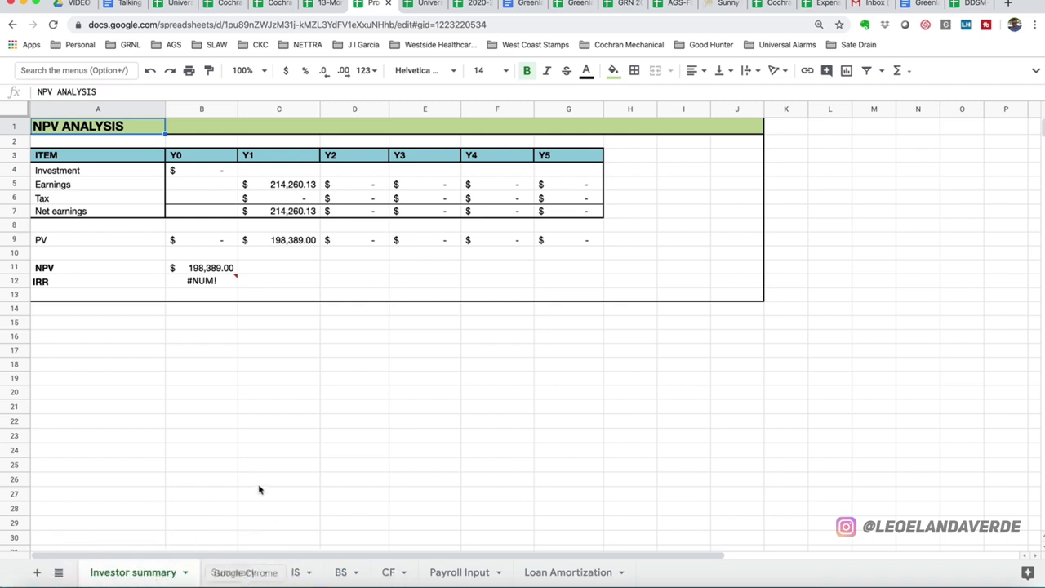
pyautogui.click(231, 575)
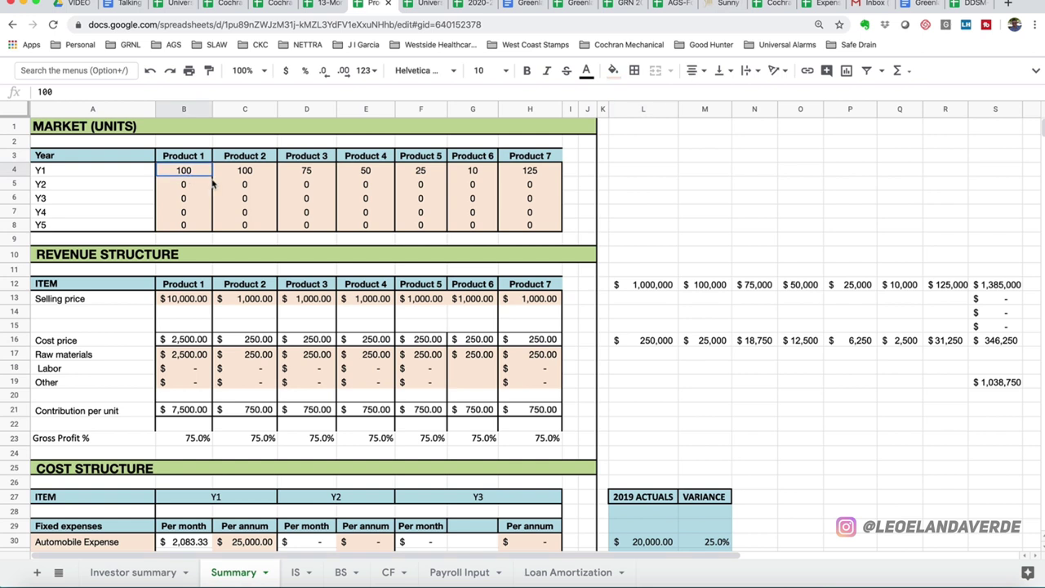
pyautogui.moveTo(249, 196); pyautogui.dragTo(369, 228)
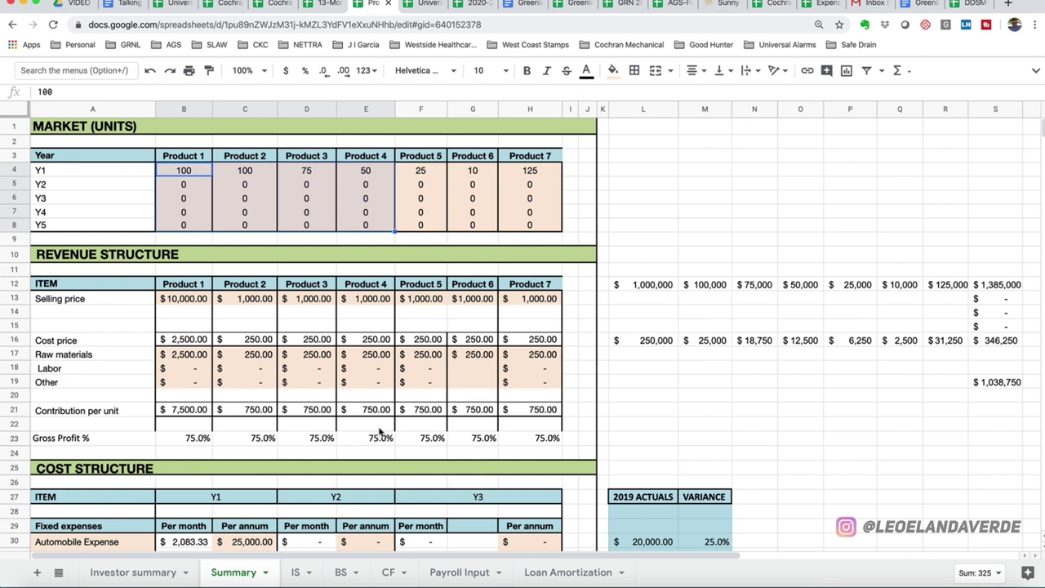
pyautogui.click(381, 410)
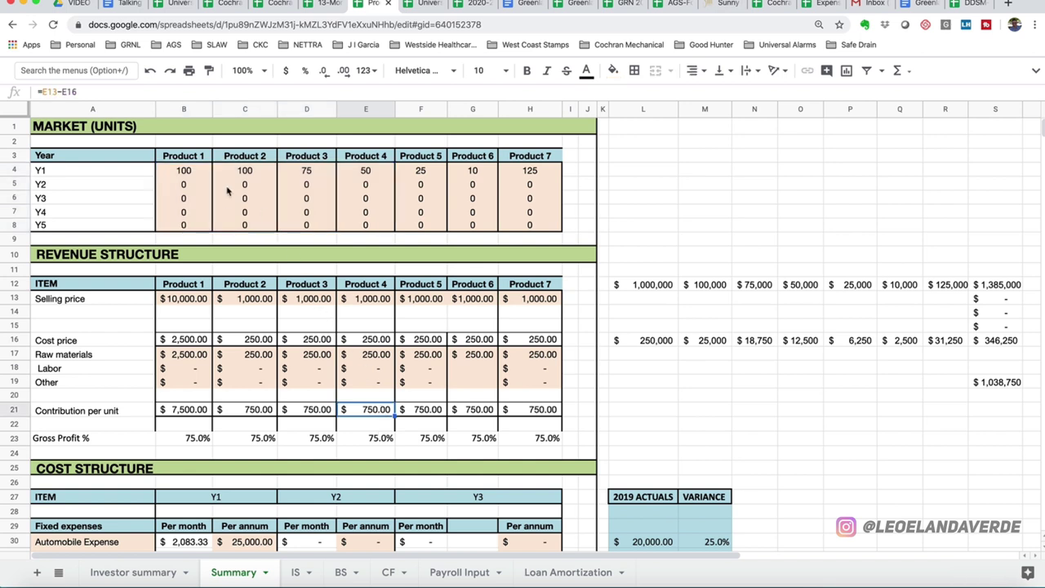
pyautogui.moveTo(187, 171); pyautogui.dragTo(255, 229)
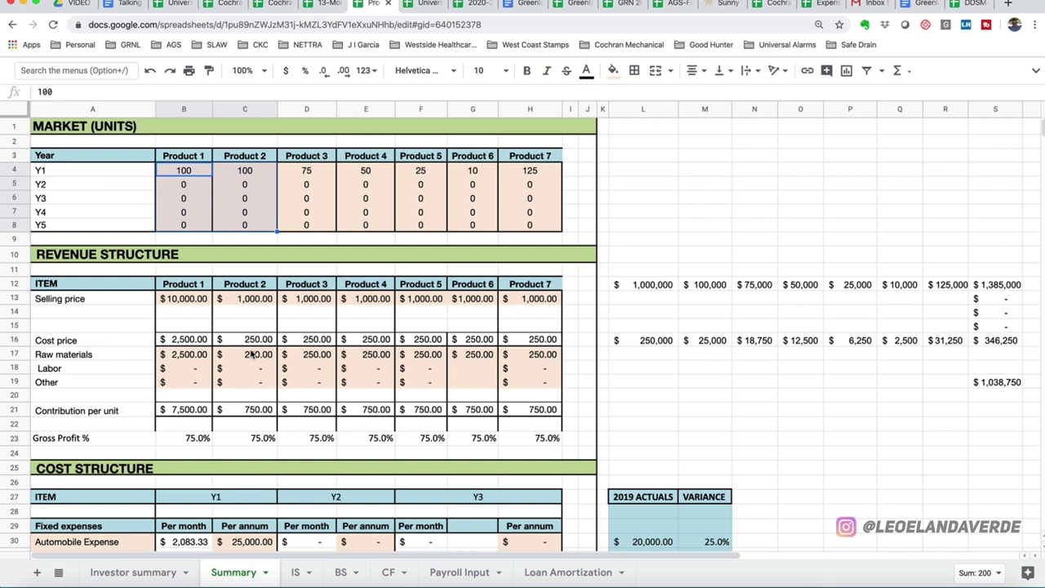
pyautogui.click(196, 361)
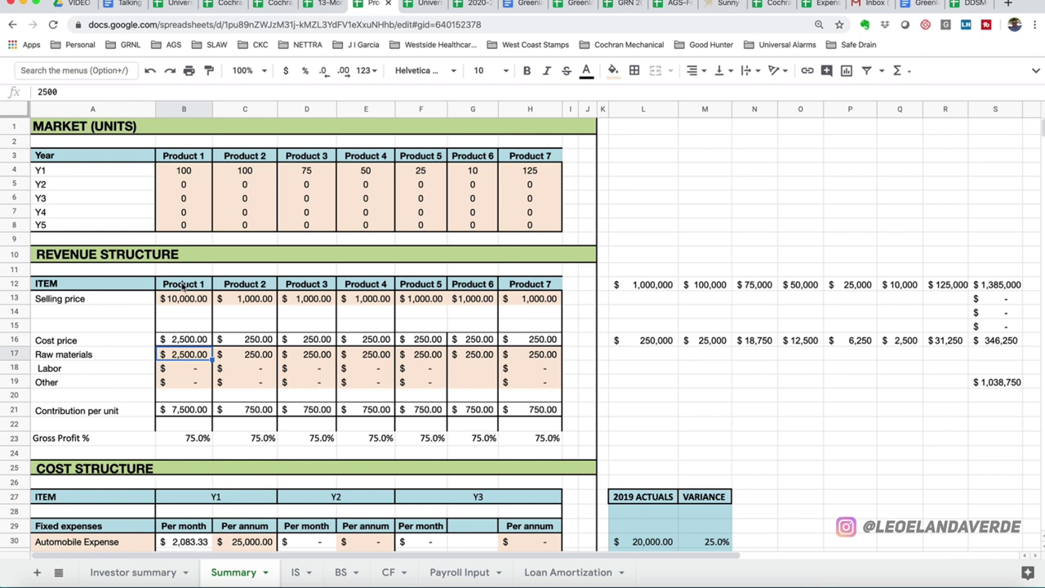
pyautogui.click(128, 357)
# - Highlight the Summary's revenue structure: market units table, selling and cost prices, and the Gross Profit % row
pyautogui.moveTo(172, 285); pyautogui.dragTo(545, 418)
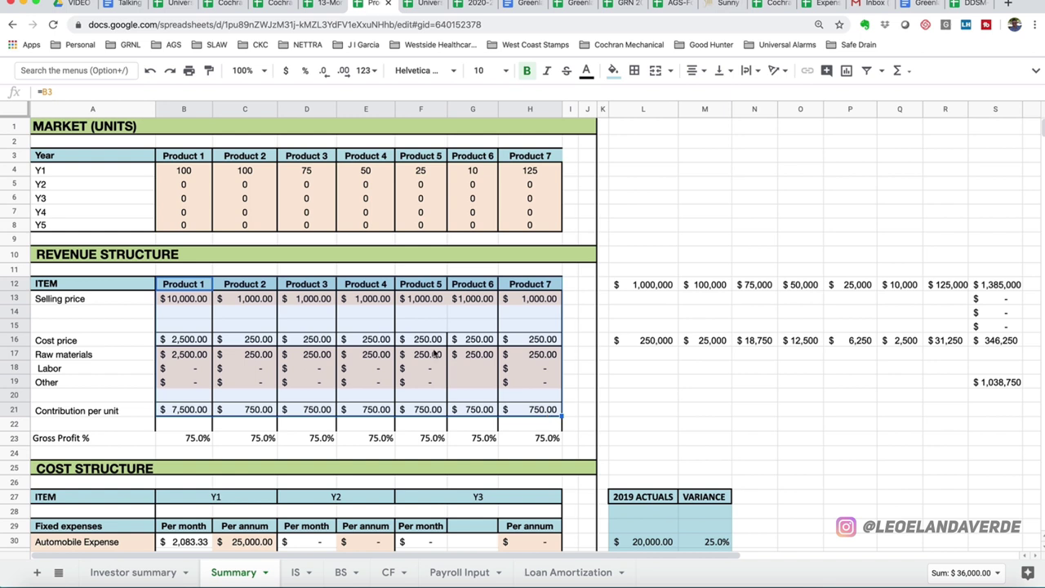
pyautogui.moveTo(184, 156); pyautogui.dragTo(188, 171)
pyautogui.moveTo(248, 190); pyautogui.dragTo(517, 229)
pyautogui.moveTo(172, 302); pyautogui.dragTo(531, 398)
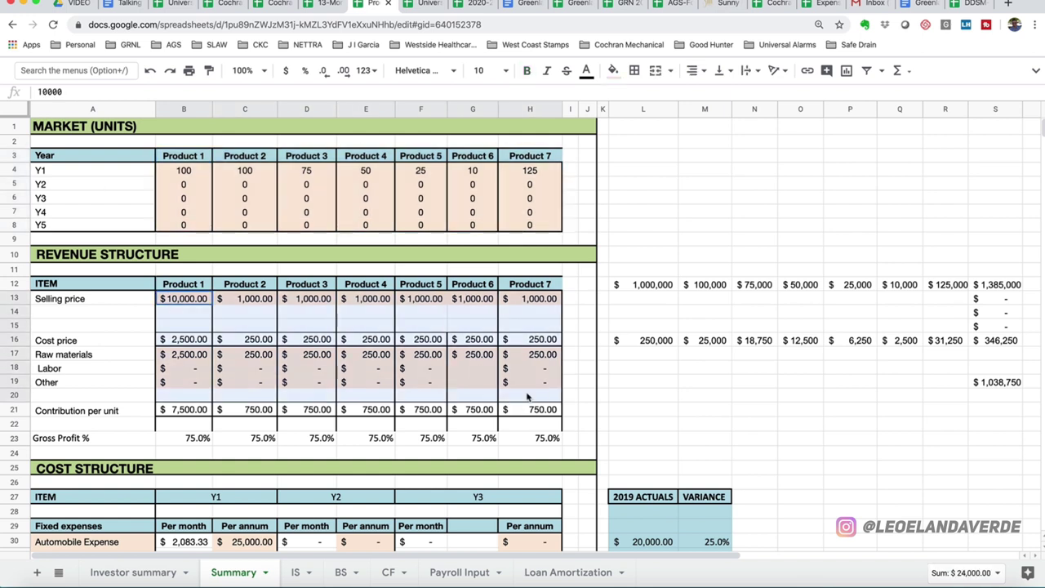
pyautogui.click(13, 439)
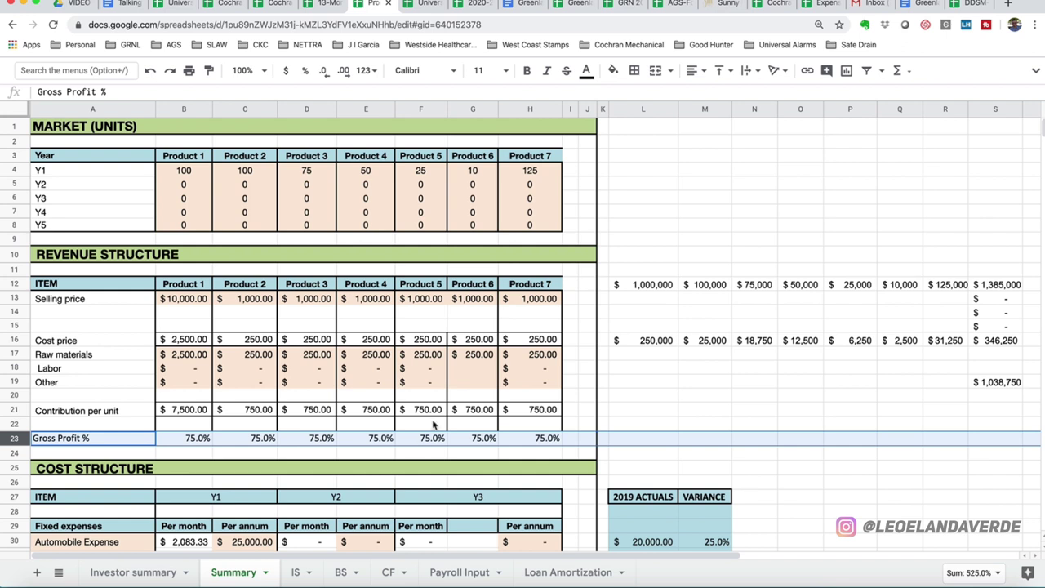
pyautogui.scroll(-5, 432, 425)
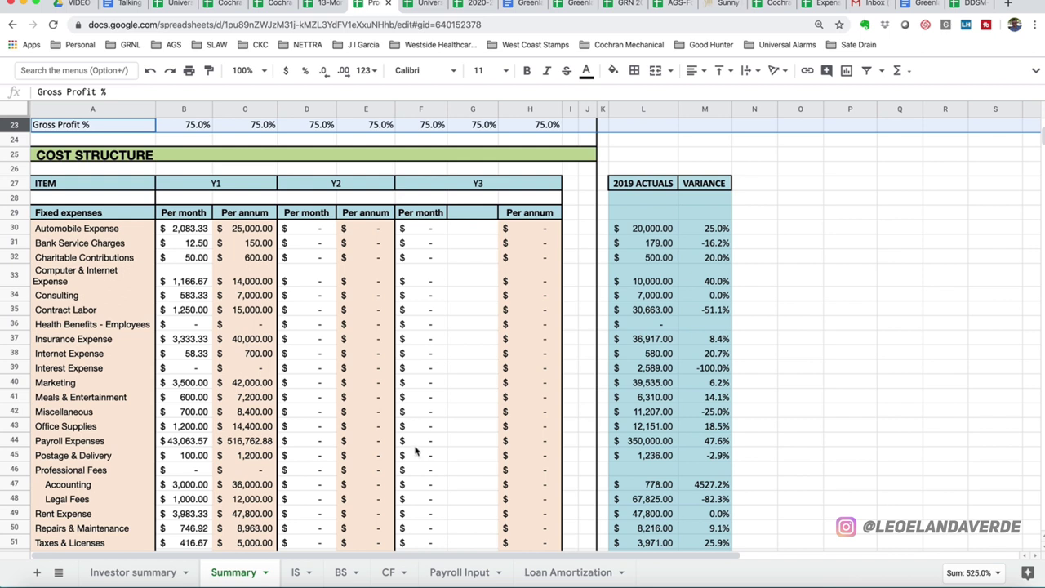
pyautogui.scroll(7, 418, 452)
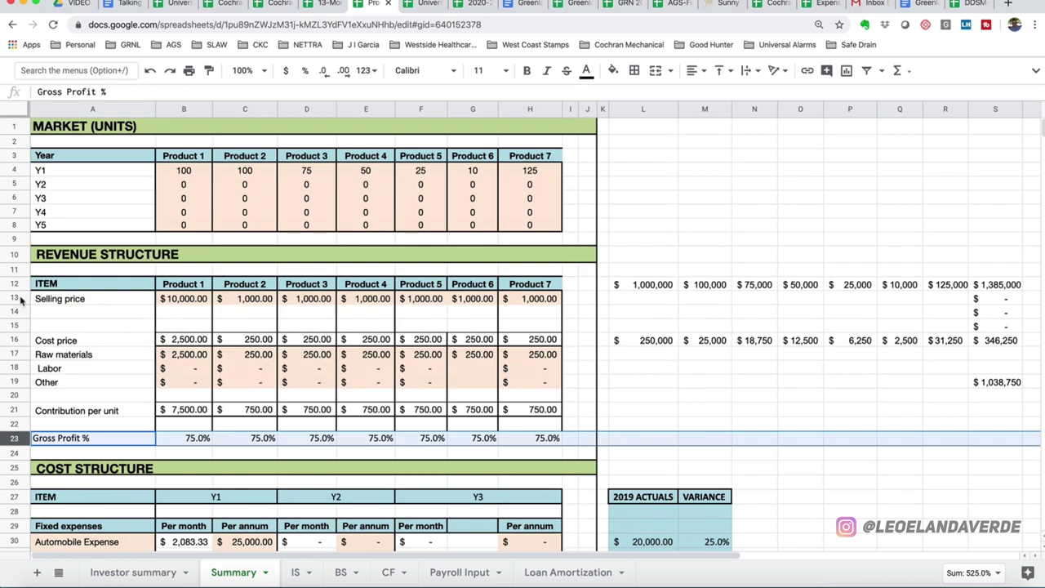
pyautogui.moveTo(22, 302); pyautogui.dragTo(22, 398)
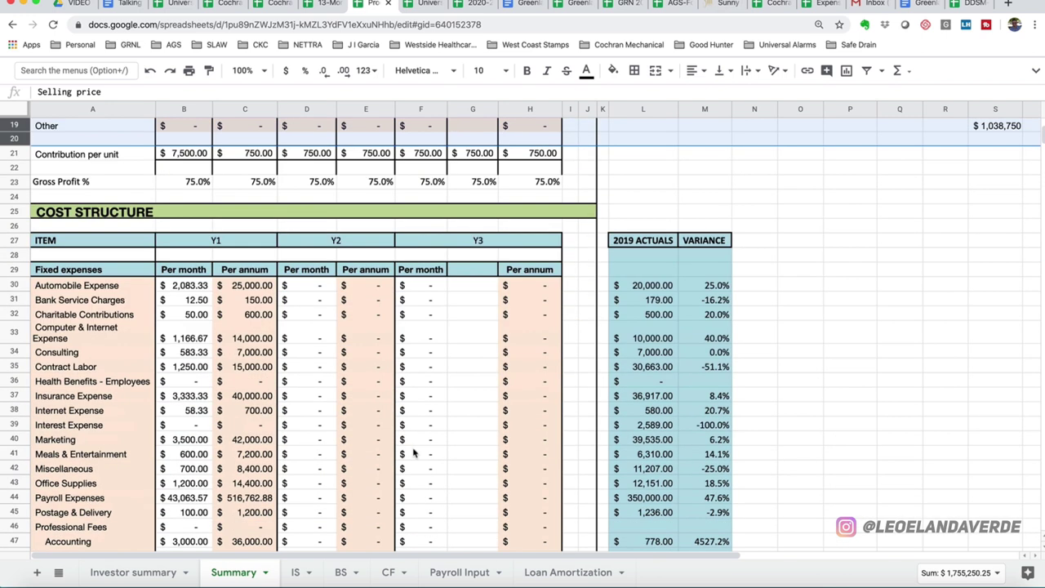
# - Check the D38 Internet Expense formula, the 2019 ACTUALS column, C30 Automobile Expense and the CAPEX items
pyautogui.scroll(-6, 412, 453)
pyautogui.click(329, 413)
pyautogui.scroll(-2, 330, 417)
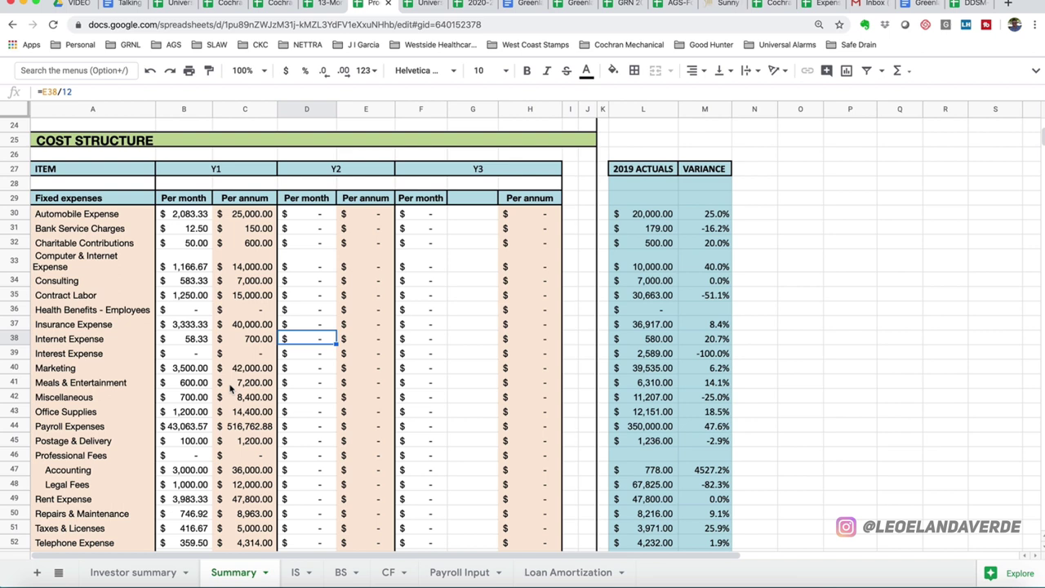
pyautogui.click(643, 109)
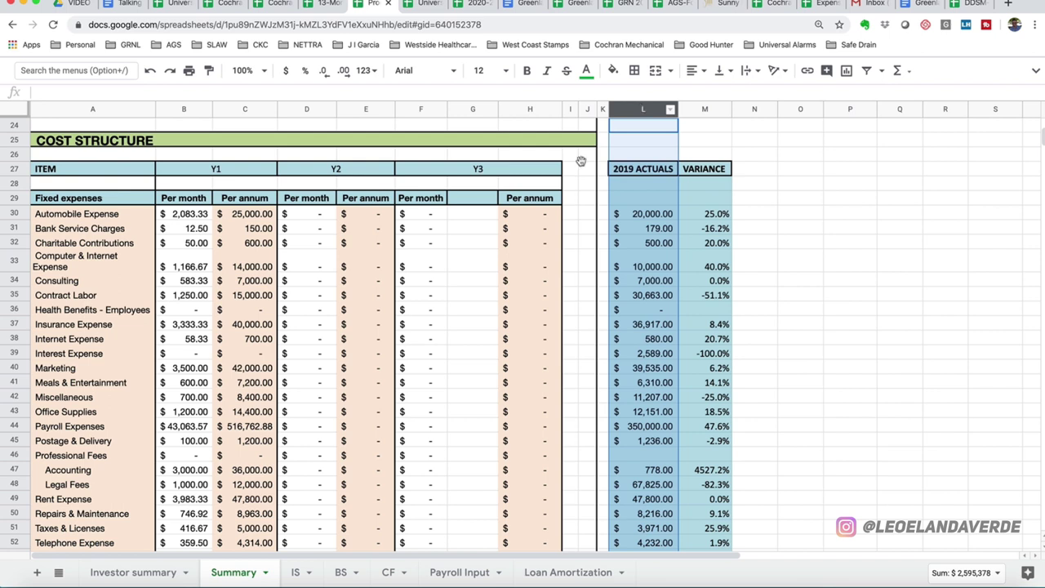
pyautogui.click(309, 243)
pyautogui.click(262, 217)
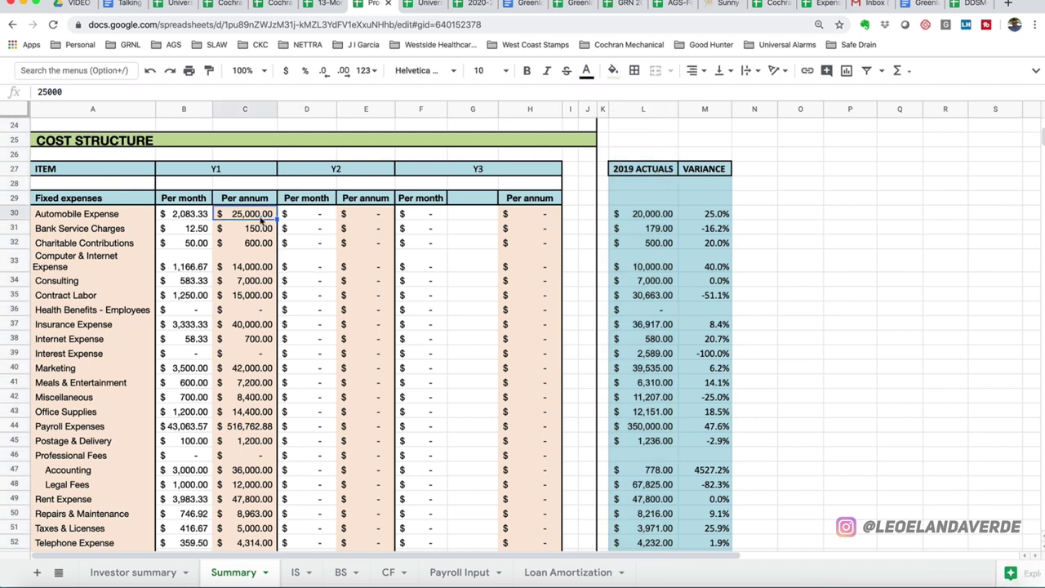
pyautogui.scroll(-5, 261, 218)
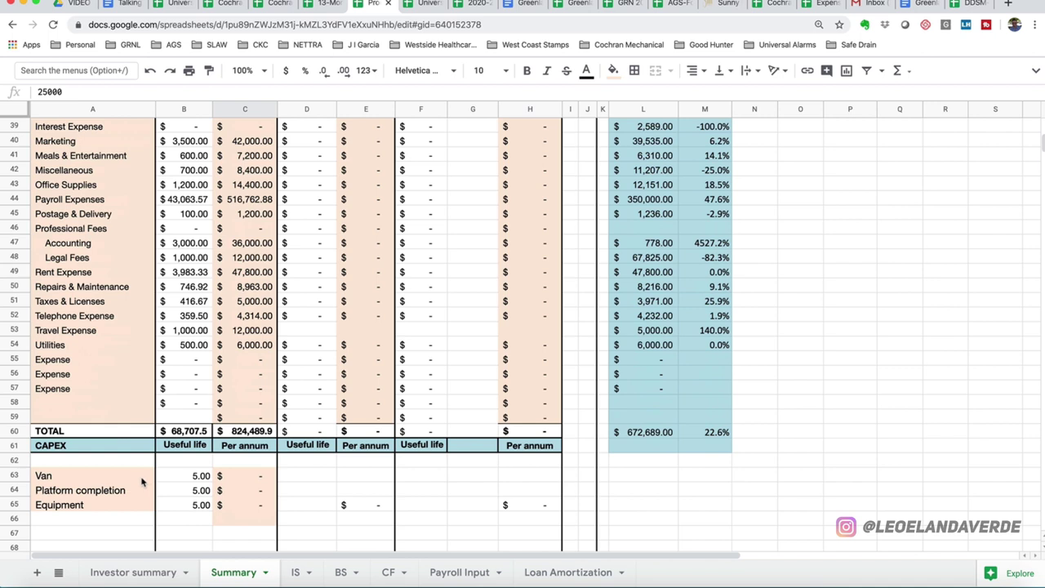
pyautogui.moveTo(106, 461); pyautogui.dragTo(258, 539)
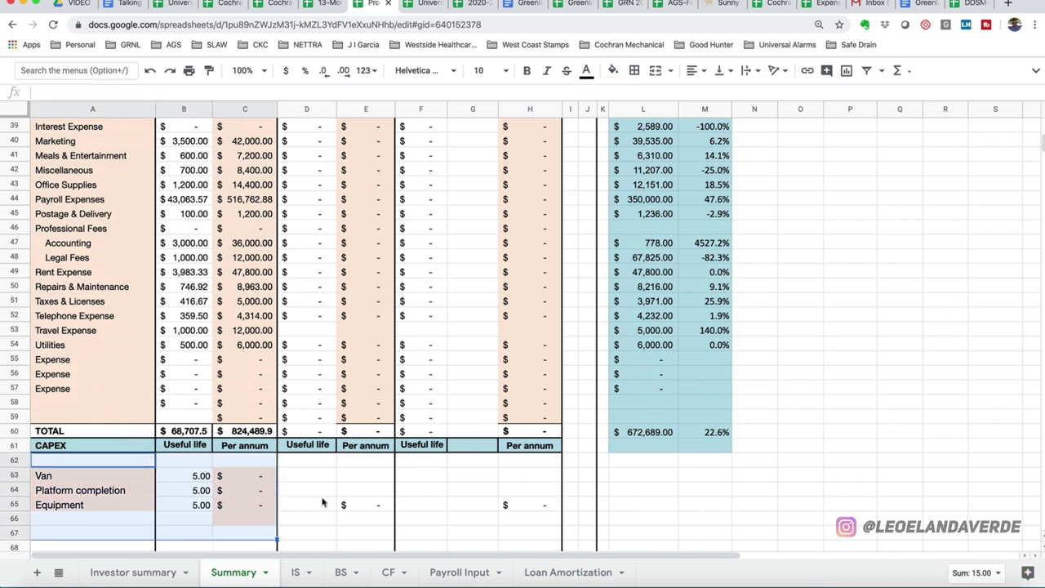
# - Open the IS sheet and highlight the revenue and COGS Product 1–7 lines and the Gross Profit row
pyautogui.click(300, 573)
pyautogui.click(1019, 28)
pyautogui.click(437, 375)
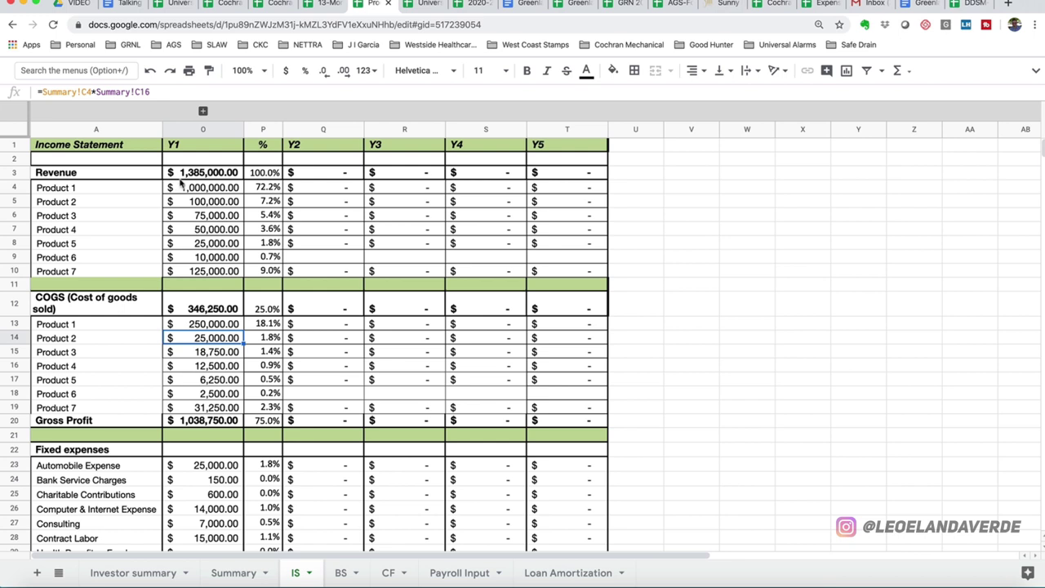
pyautogui.moveTo(98, 189); pyautogui.dragTo(96, 281)
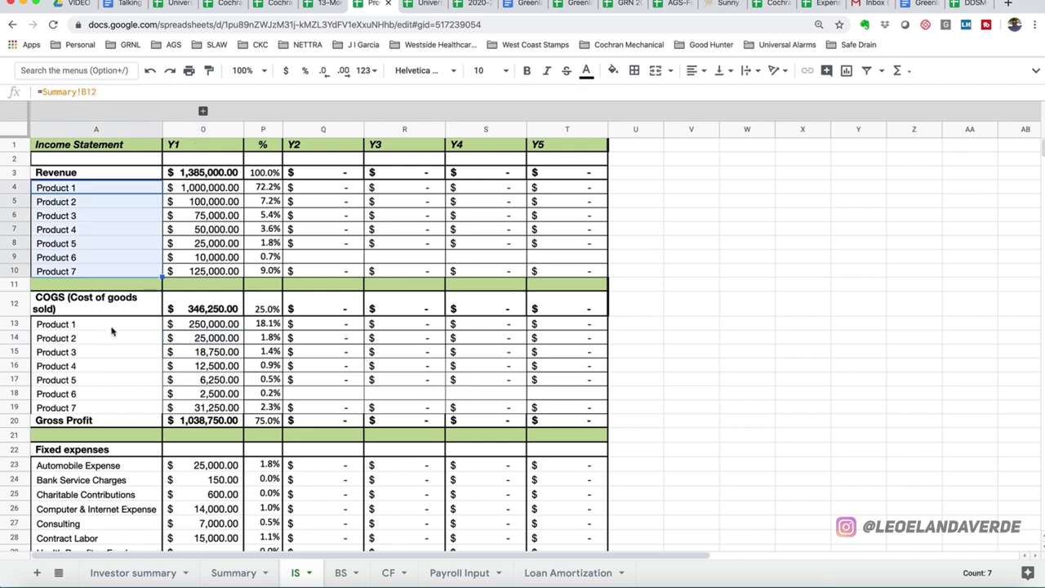
pyautogui.moveTo(112, 329); pyautogui.dragTo(105, 410)
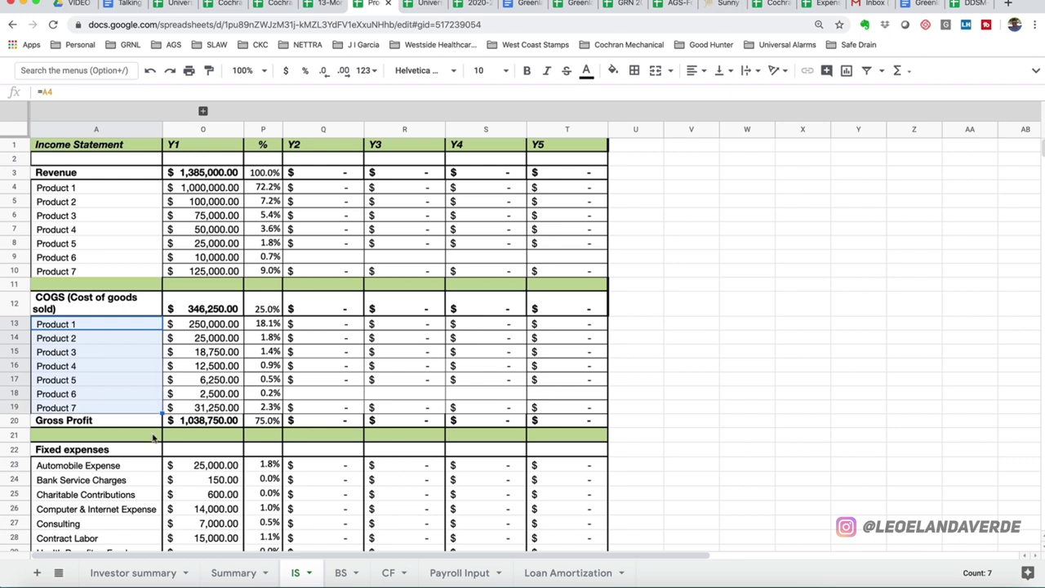
pyautogui.click(13, 420)
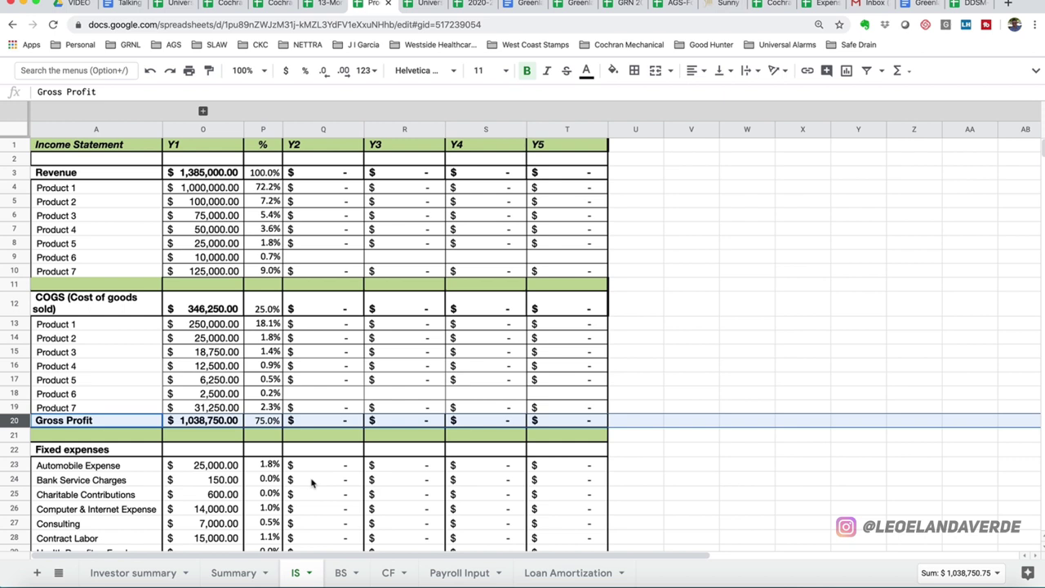
# - Review the IS fixed expenses: the Bank Service Charges link, the $824,489.88 total and its 59.5% of revenue
pyautogui.scroll(-3, 390, 382)
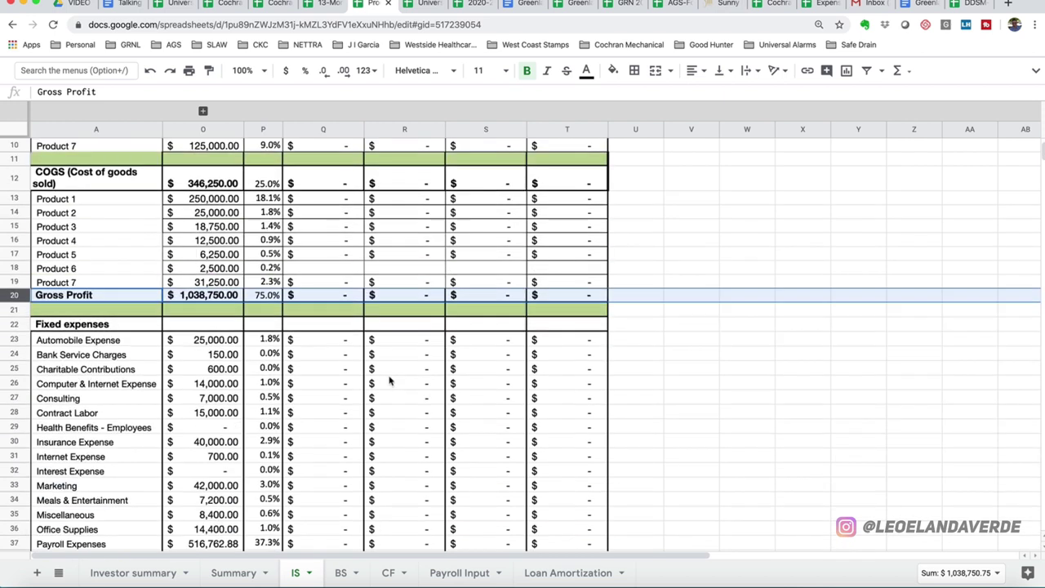
pyautogui.click(231, 353)
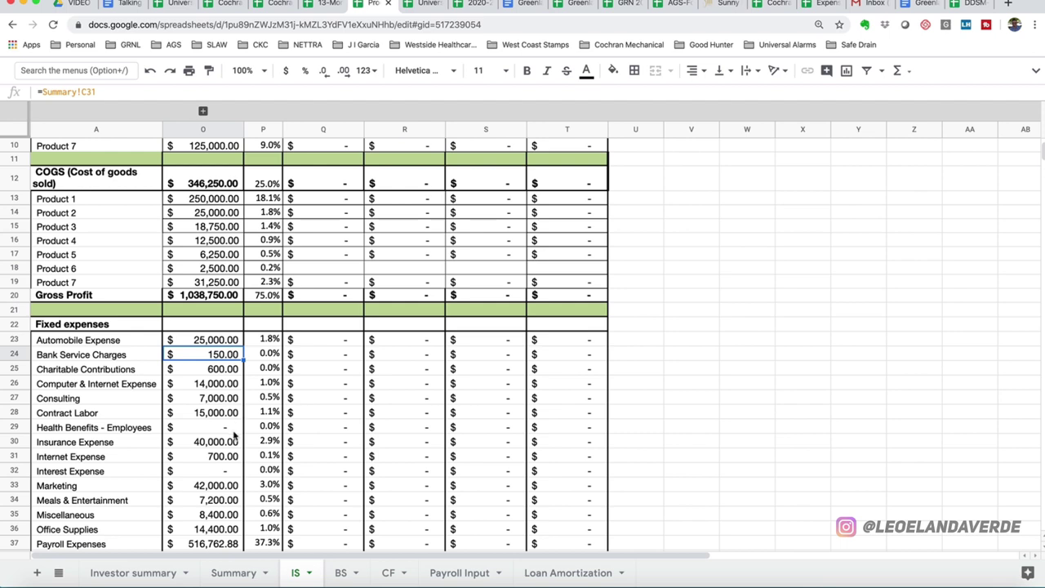
pyautogui.scroll(-3, 233, 436)
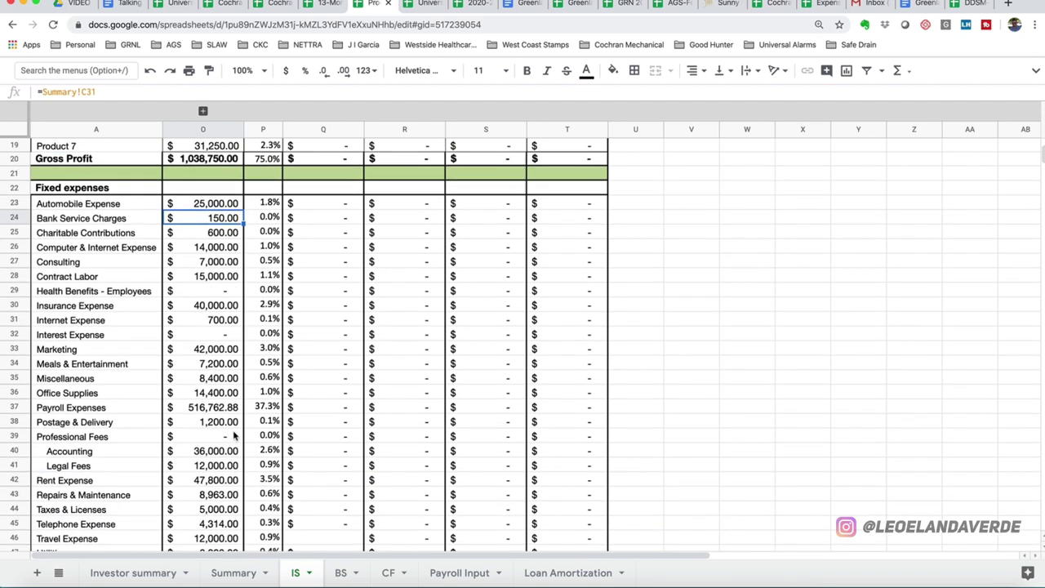
pyautogui.scroll(-3, 234, 435)
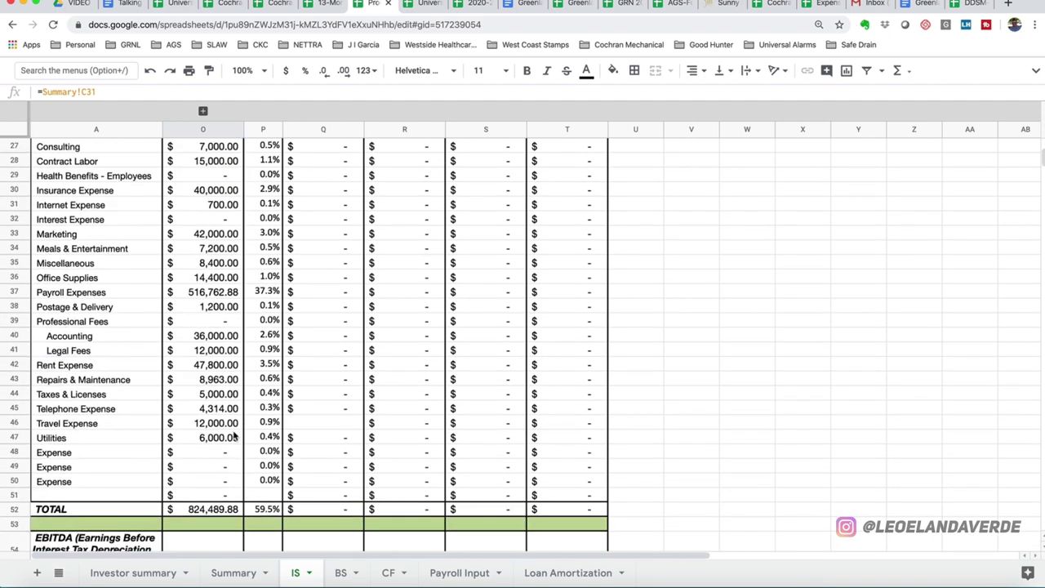
pyautogui.click(231, 511)
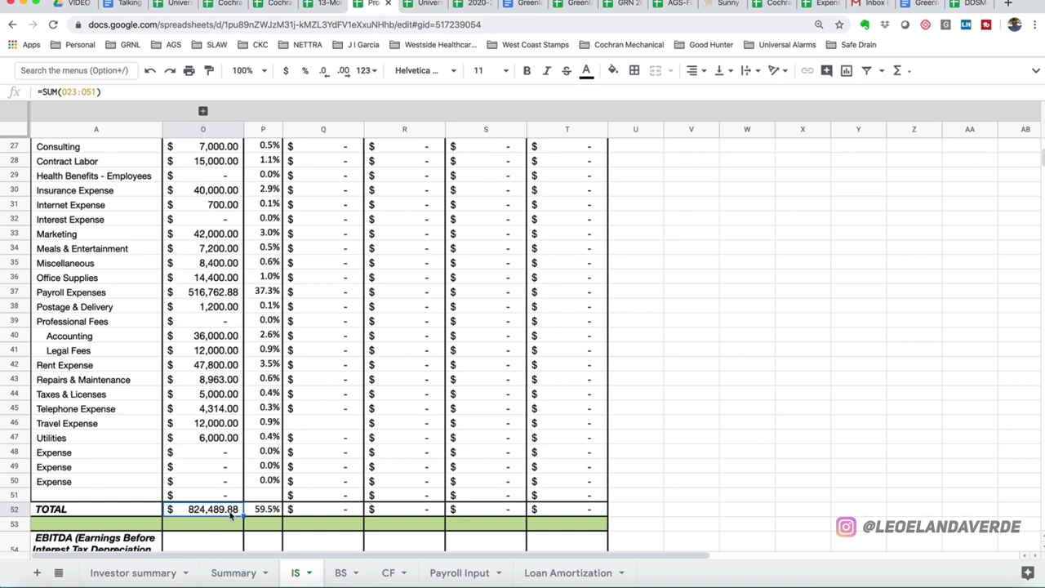
pyautogui.click(271, 511)
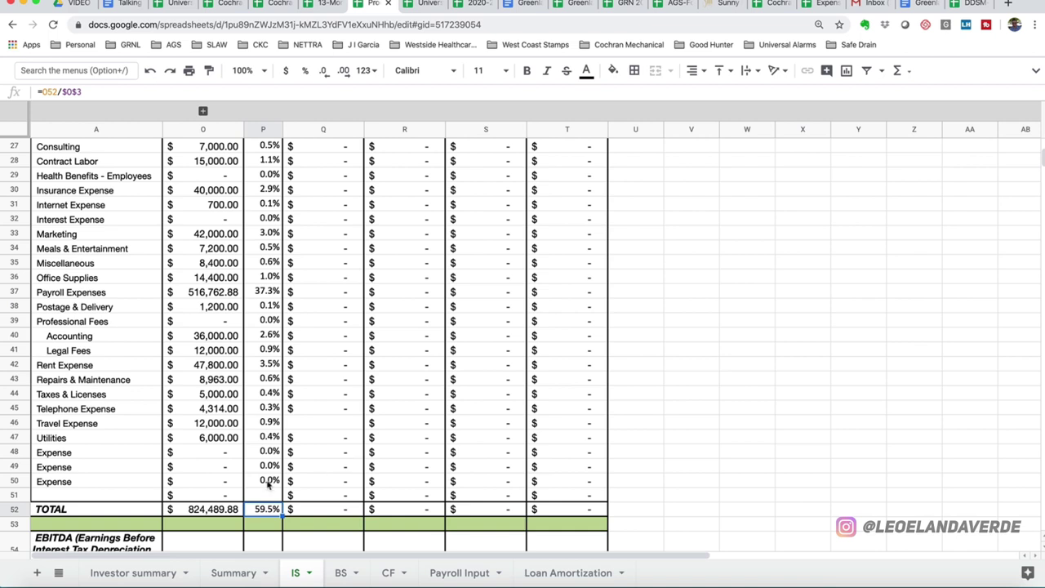
pyautogui.scroll(10, 268, 484)
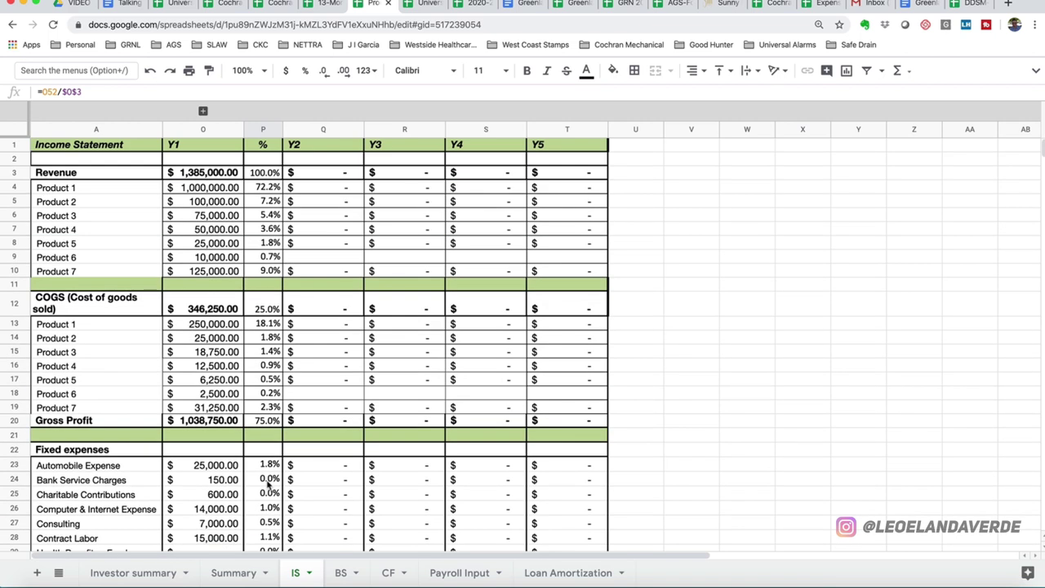
pyautogui.scroll(-10, 267, 484)
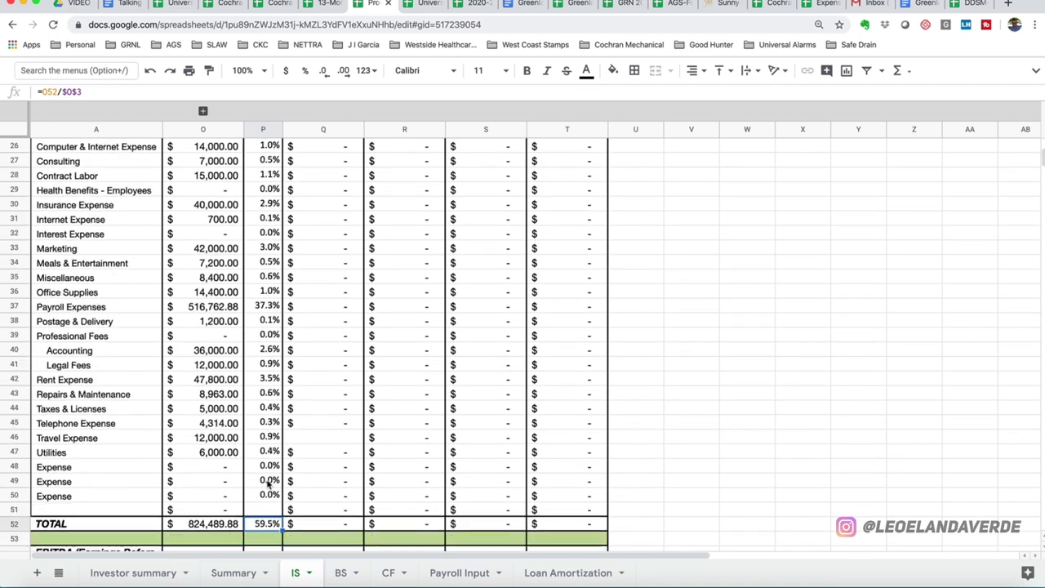
pyautogui.click(214, 504)
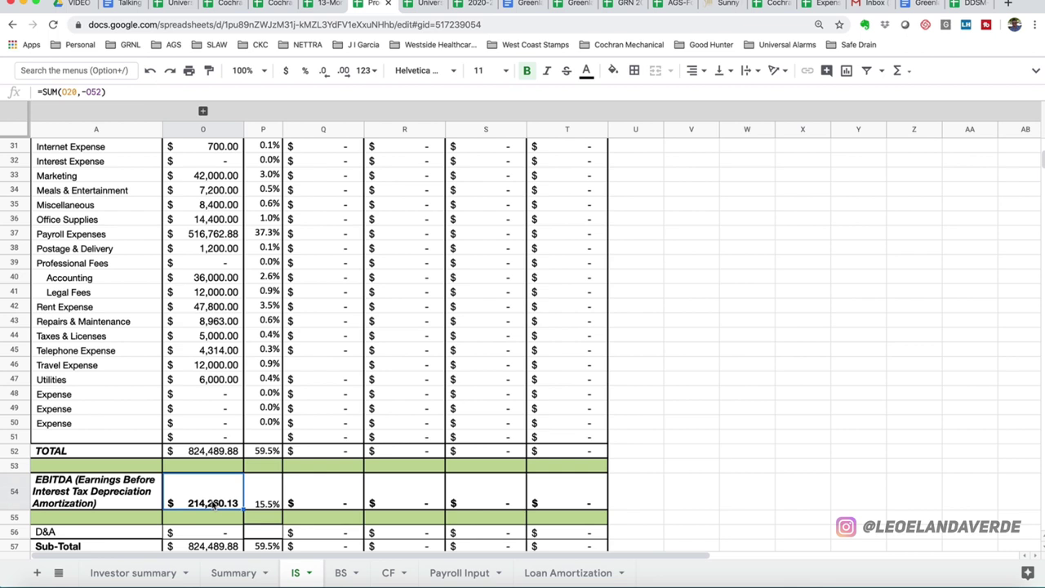
pyautogui.press('Right')
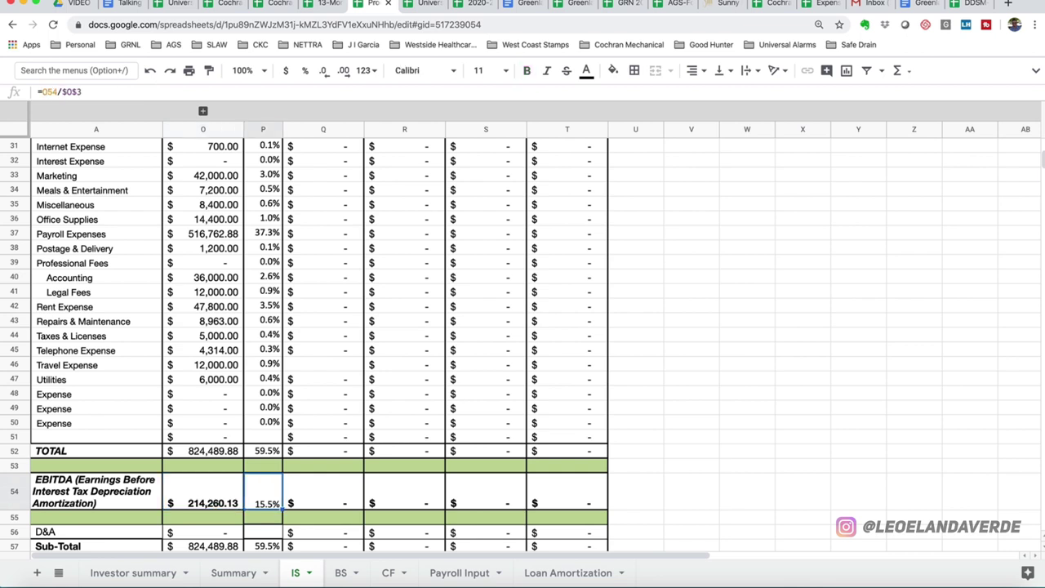
pyautogui.scroll(-1, 288, 515)
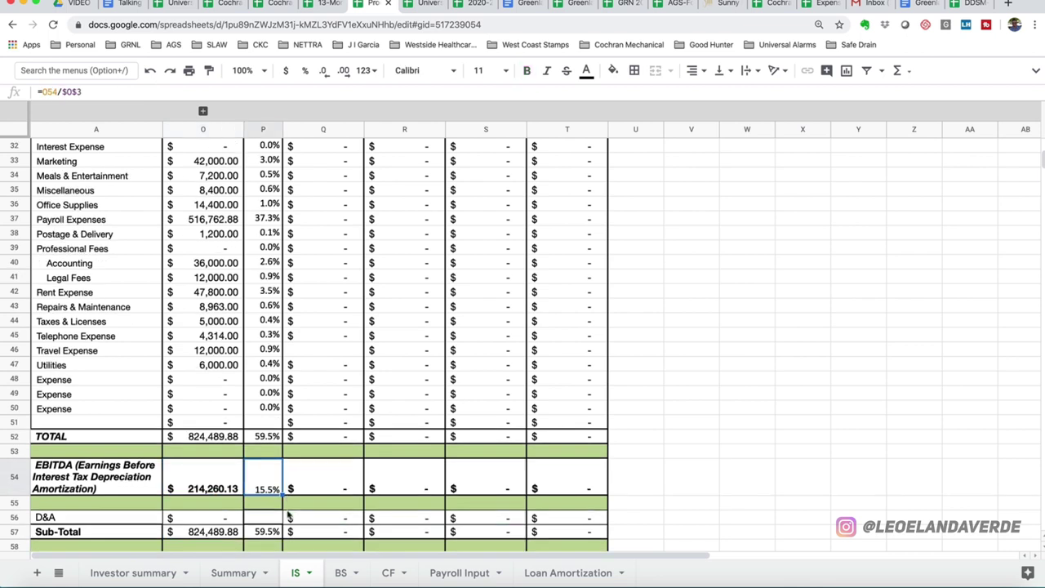
pyautogui.scroll(-1, 289, 514)
pyautogui.click(116, 502)
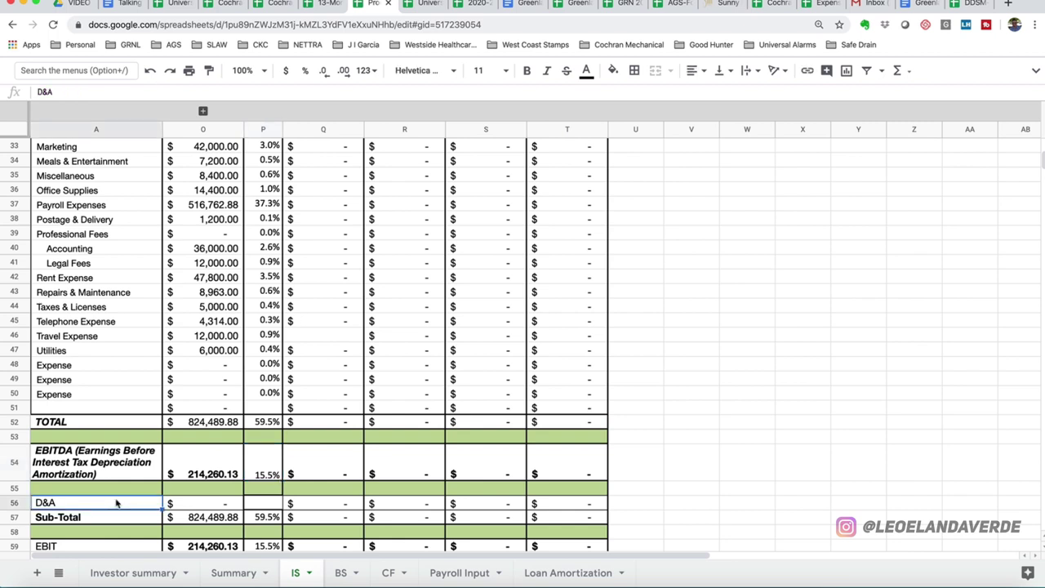
pyautogui.scroll(-1, 170, 489)
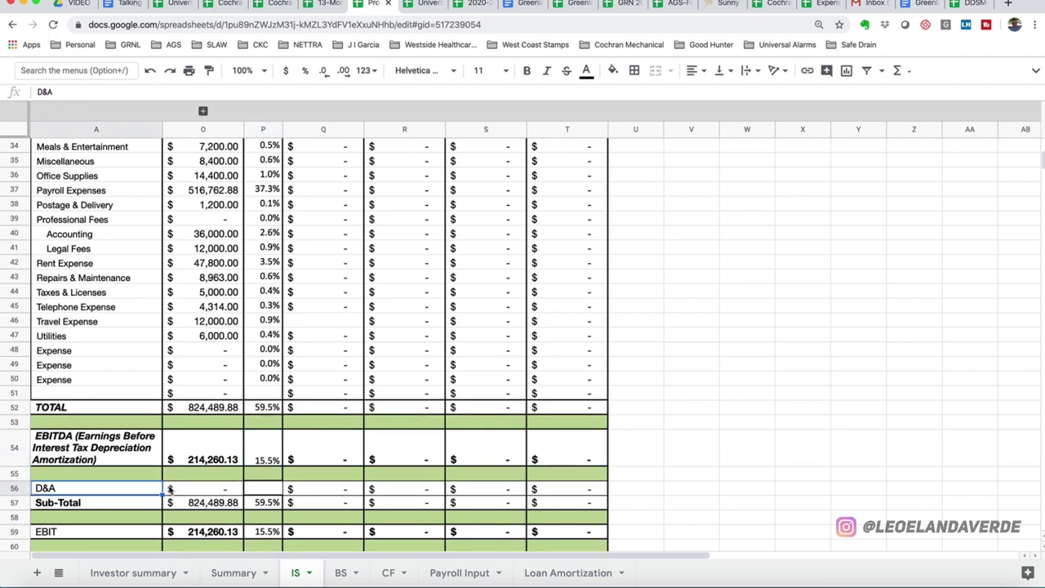
pyautogui.click(76, 443)
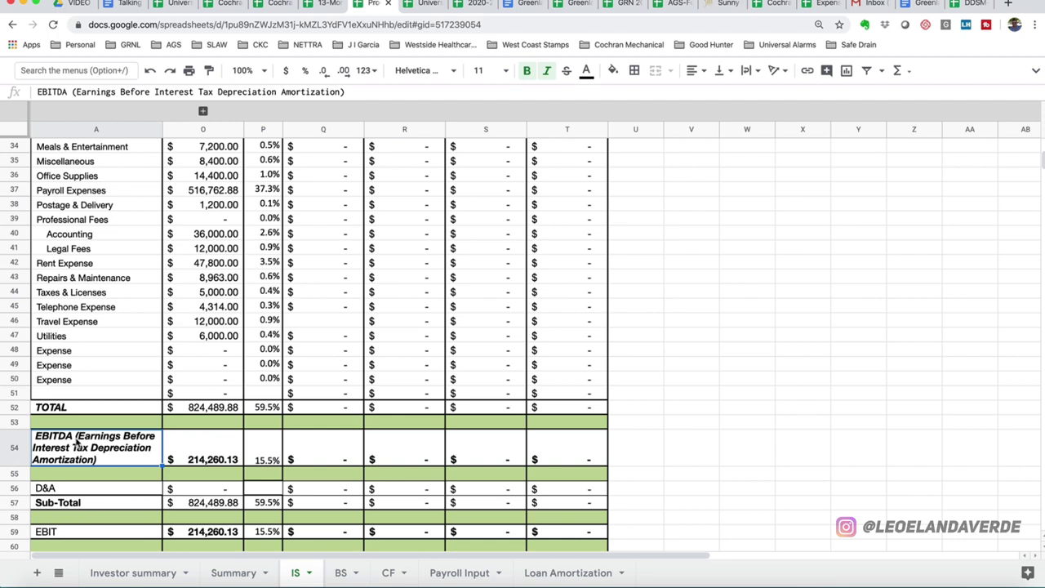
pyautogui.scroll(-2, 90, 476)
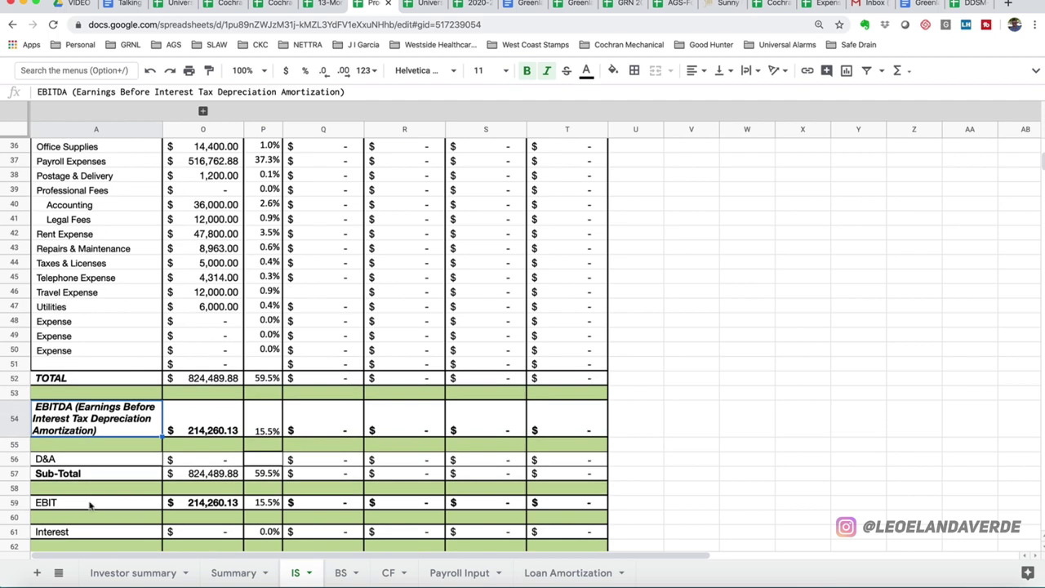
pyautogui.click(90, 505)
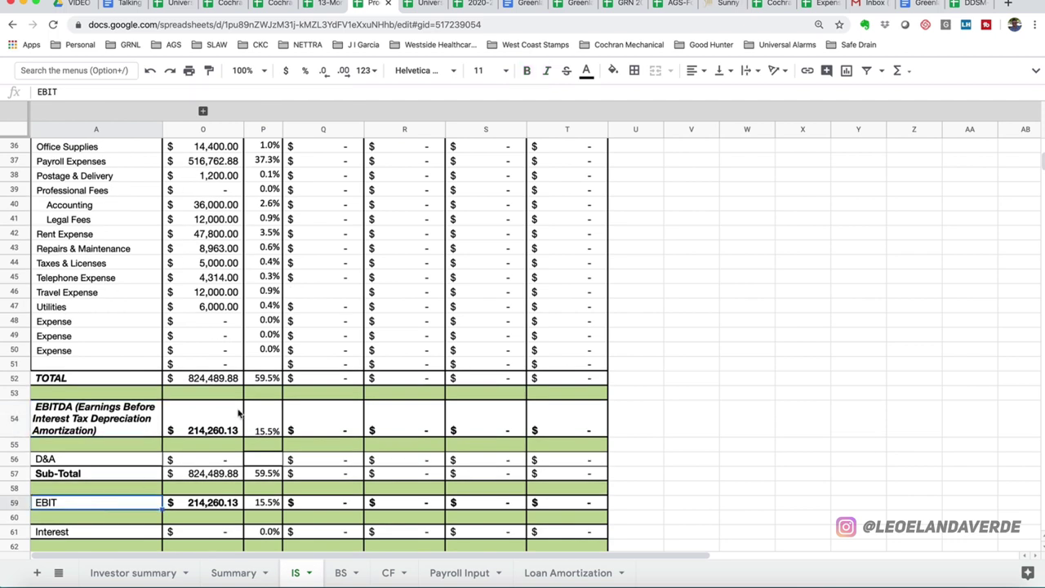
pyautogui.scroll(5, 238, 413)
pyautogui.scroll(1, 238, 413)
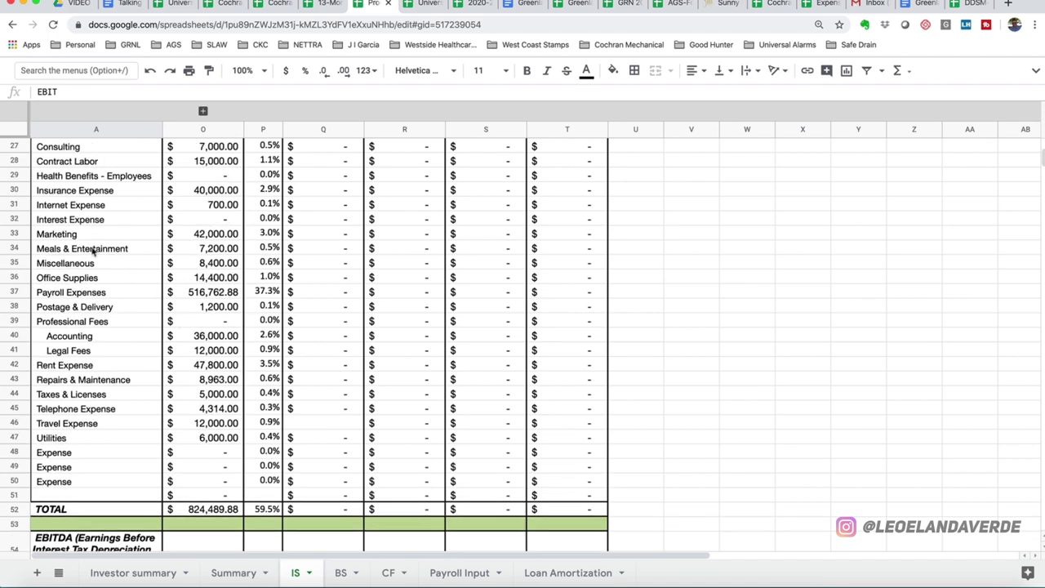
pyautogui.click(18, 219)
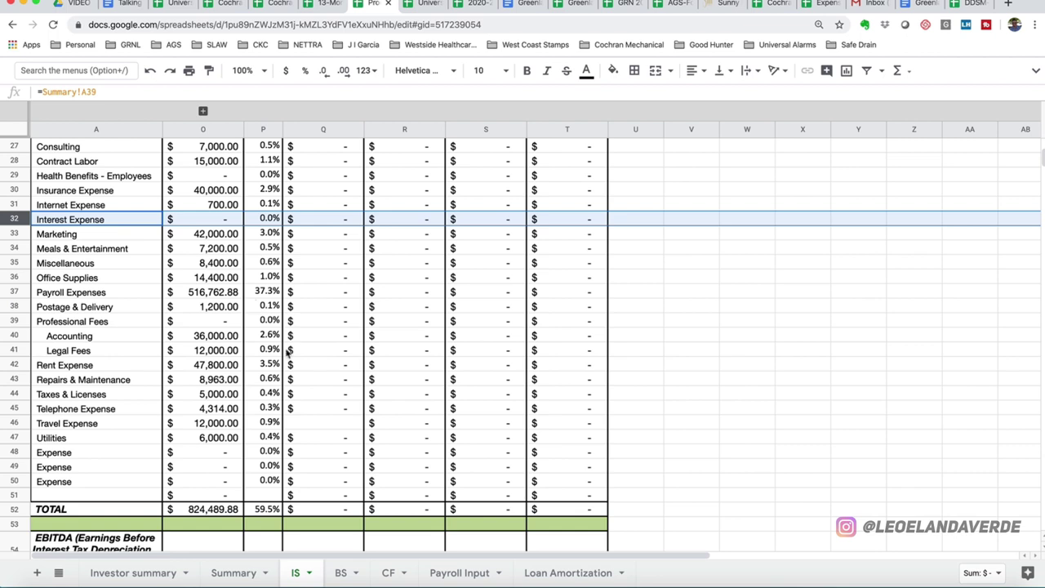
pyautogui.scroll(-5, 287, 349)
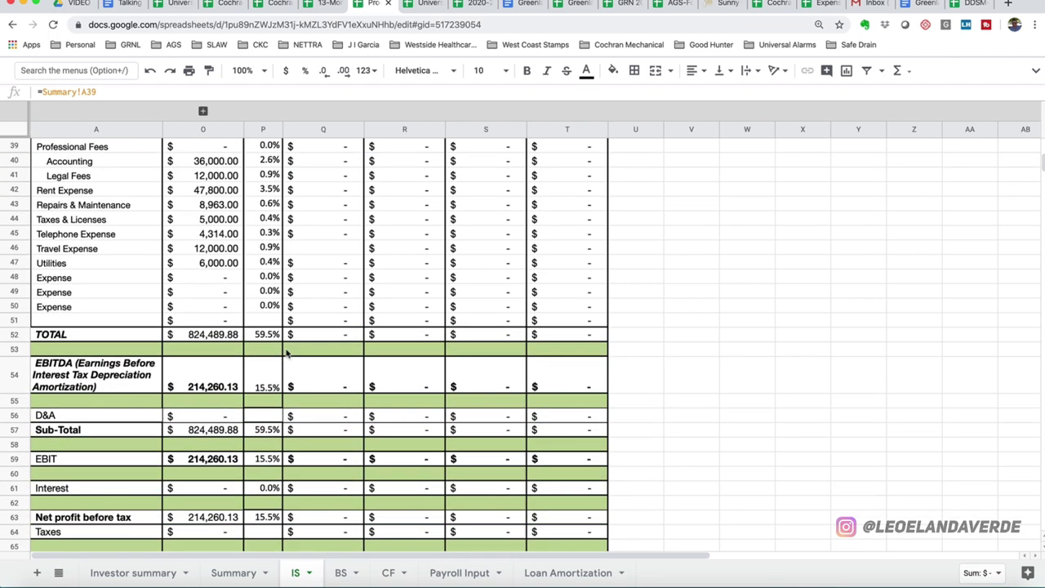
pyautogui.scroll(-2, 286, 350)
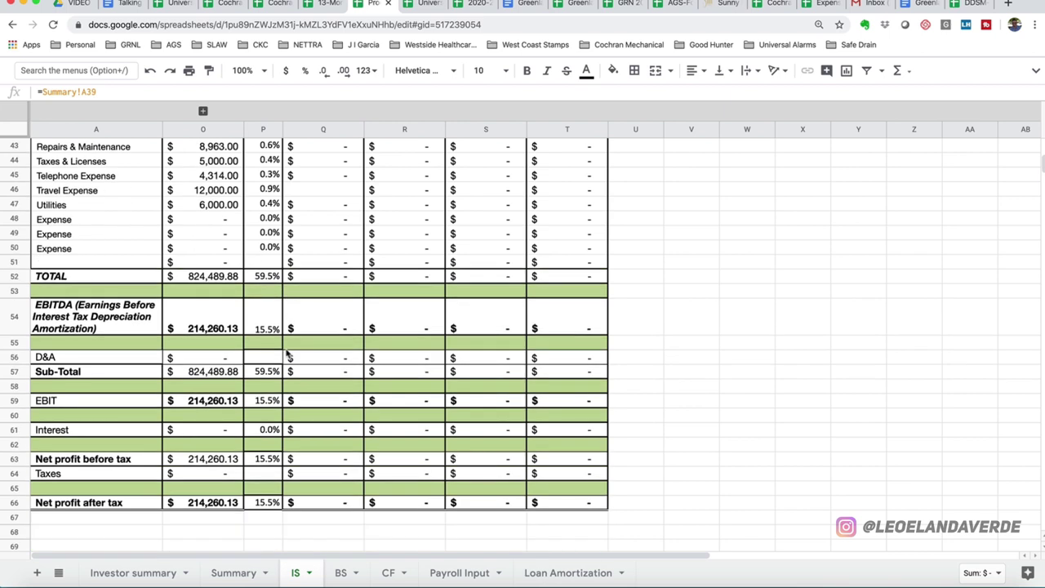
# - Check that Year 1 cash in BS cell B13 comes from =B49, then move on to the CF statement
pyautogui.click(346, 573)
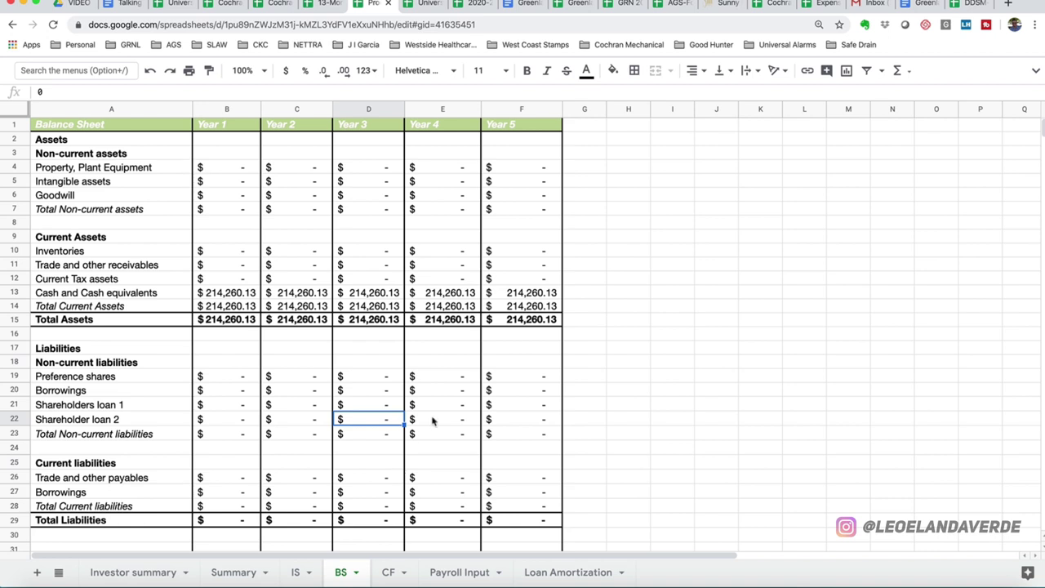
pyautogui.scroll(-1, 433, 421)
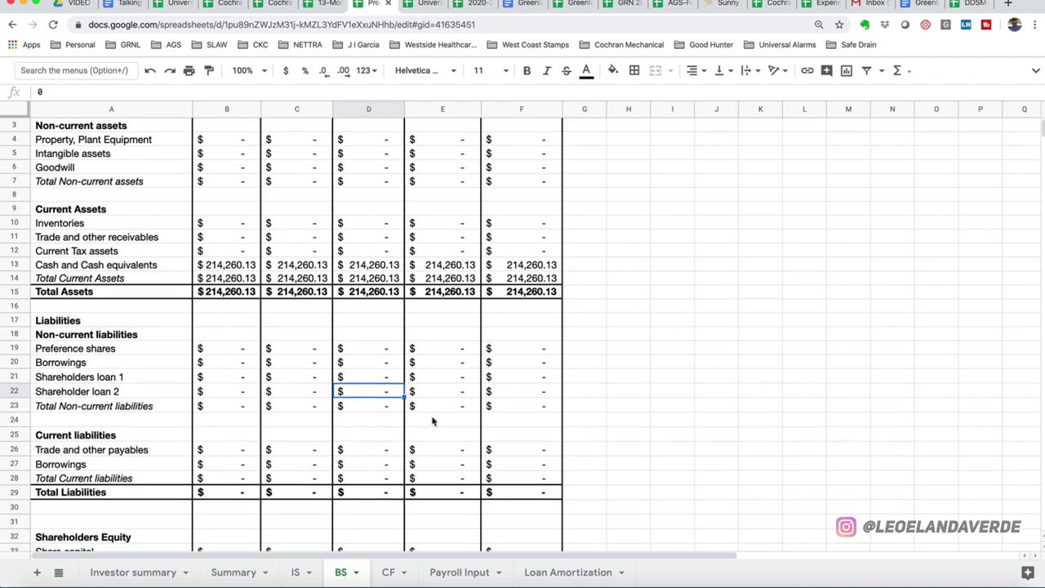
pyautogui.click(237, 269)
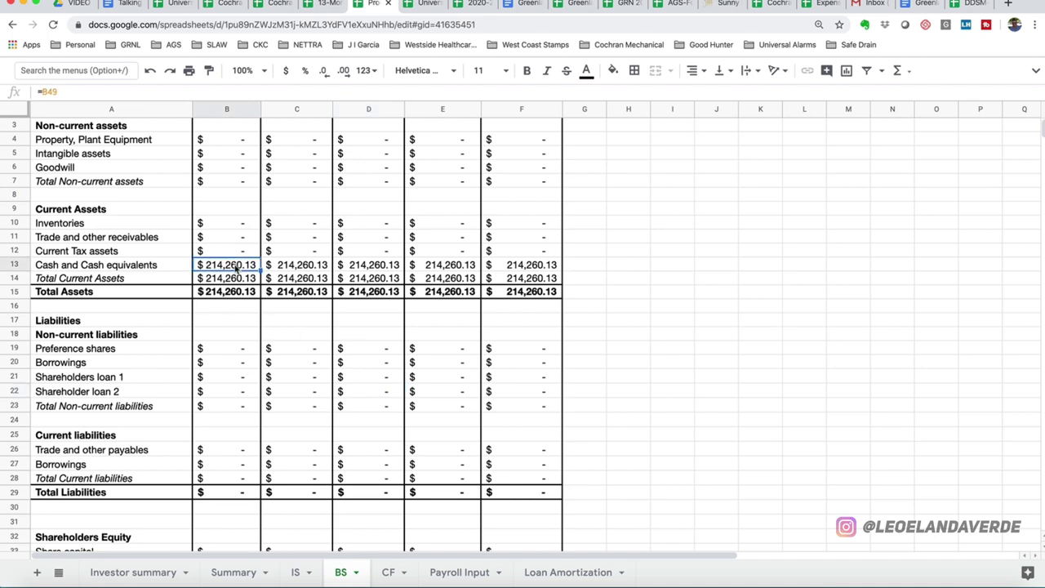
pyautogui.click(389, 571)
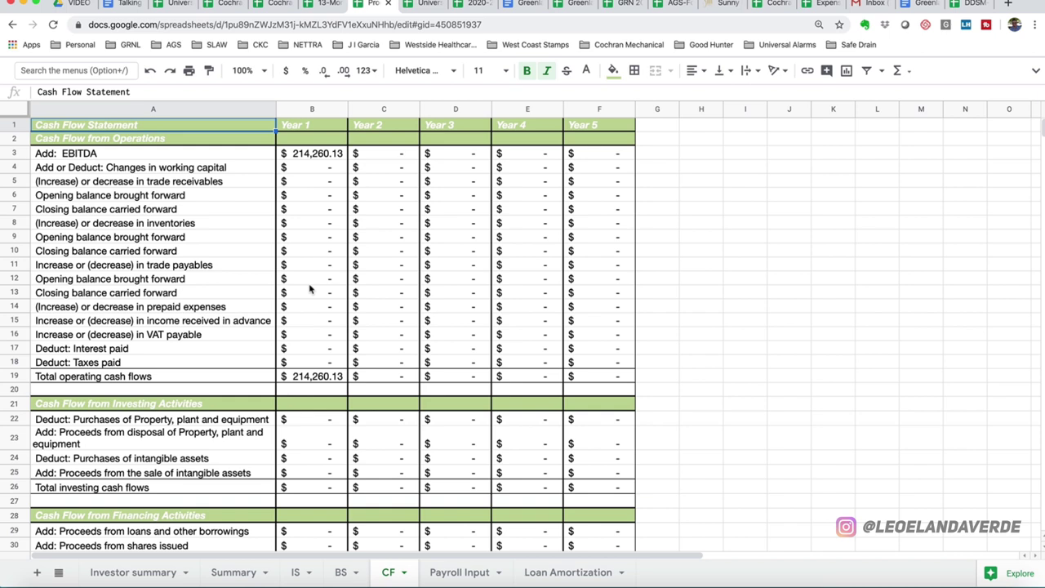
# - View Payroll Input, then scroll through the Loan Amortization schedule: 3.75%, 5 years, 60 payments
pyautogui.click(448, 573)
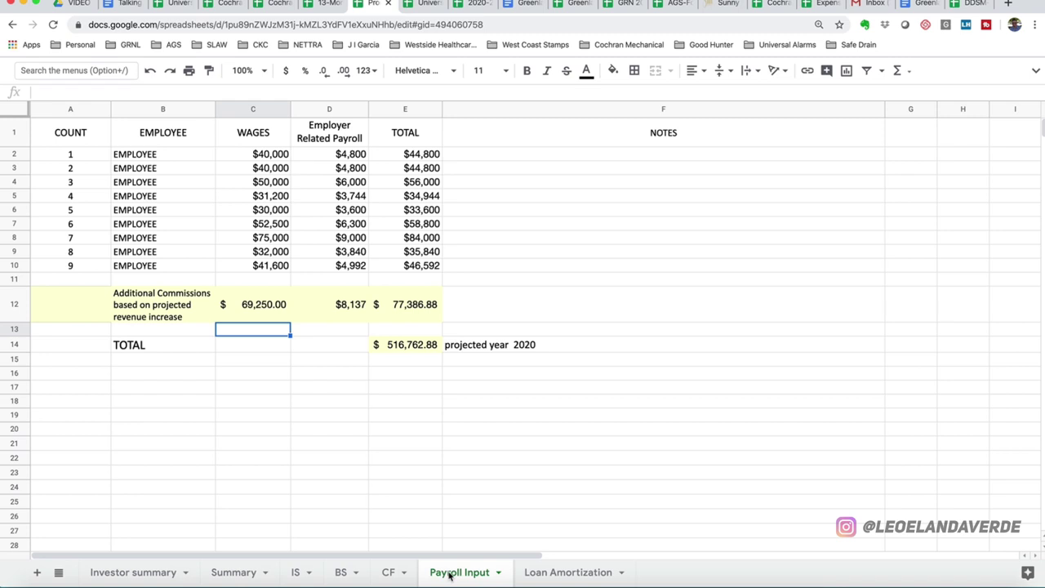
pyautogui.click(581, 576)
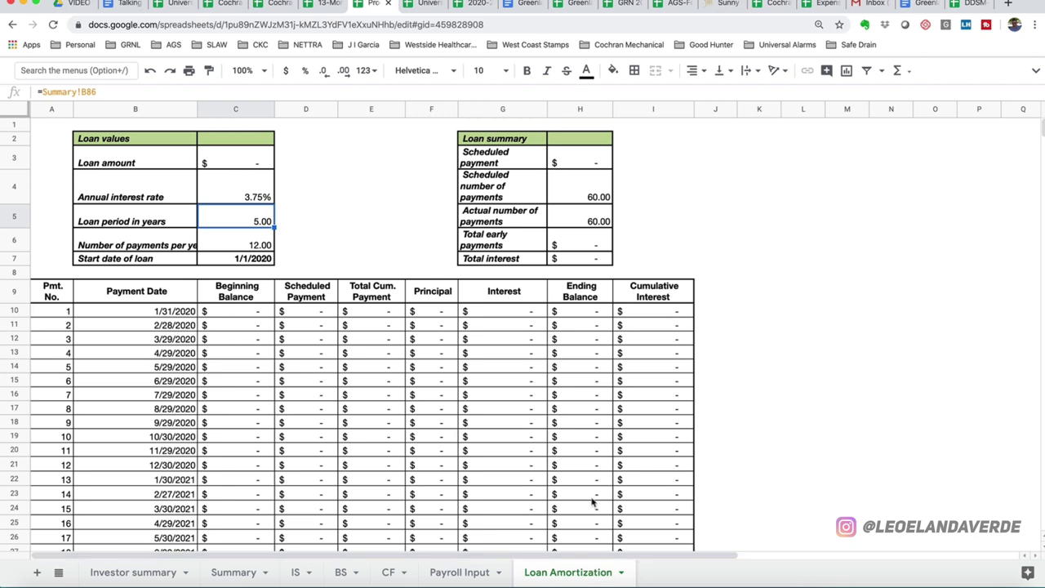
pyautogui.scroll(-3, 593, 503)
pyautogui.scroll(-10, 593, 503)
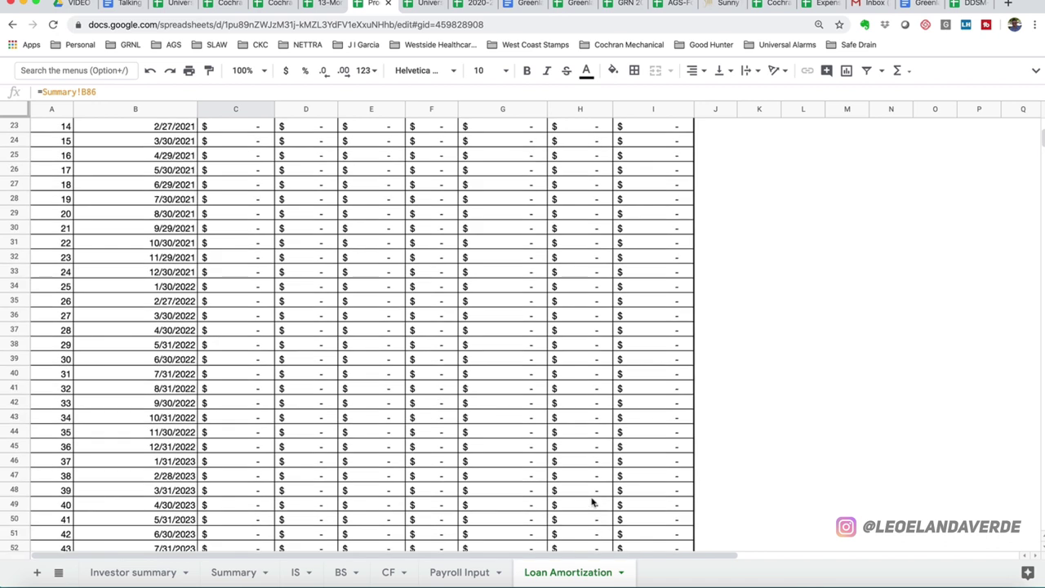
pyautogui.scroll(12, 592, 503)
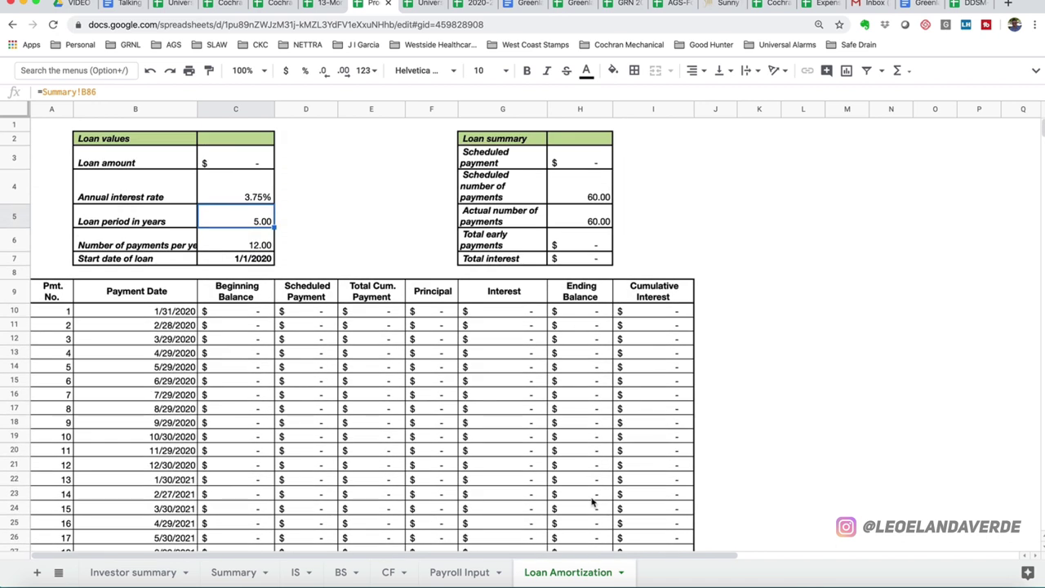
# - Check Product 2 labor, then Product 1's Y1 units, $10,000.00 selling price and $2,500.00 raw materials
pyautogui.click(234, 572)
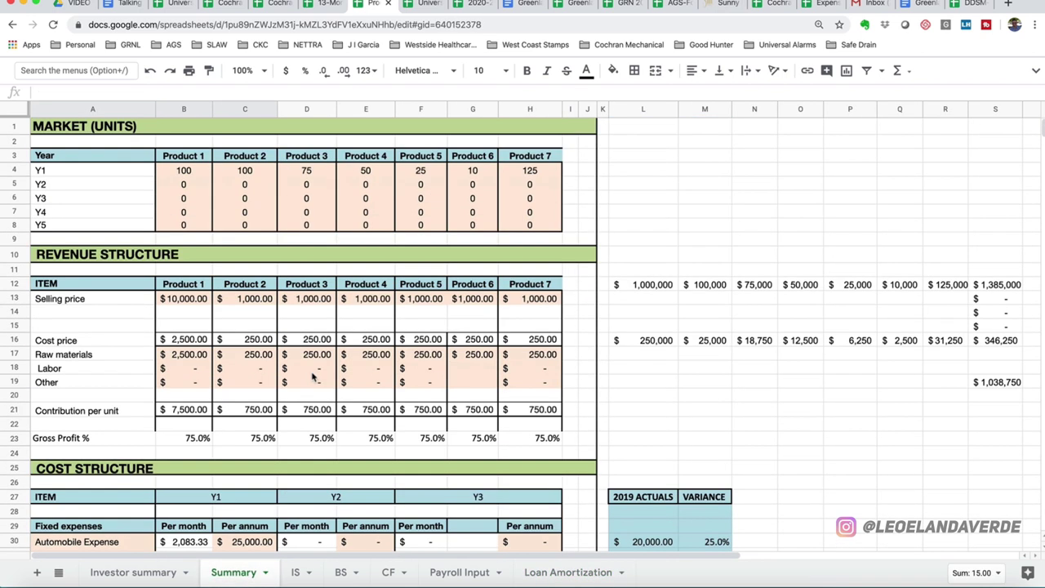
pyautogui.click(276, 370)
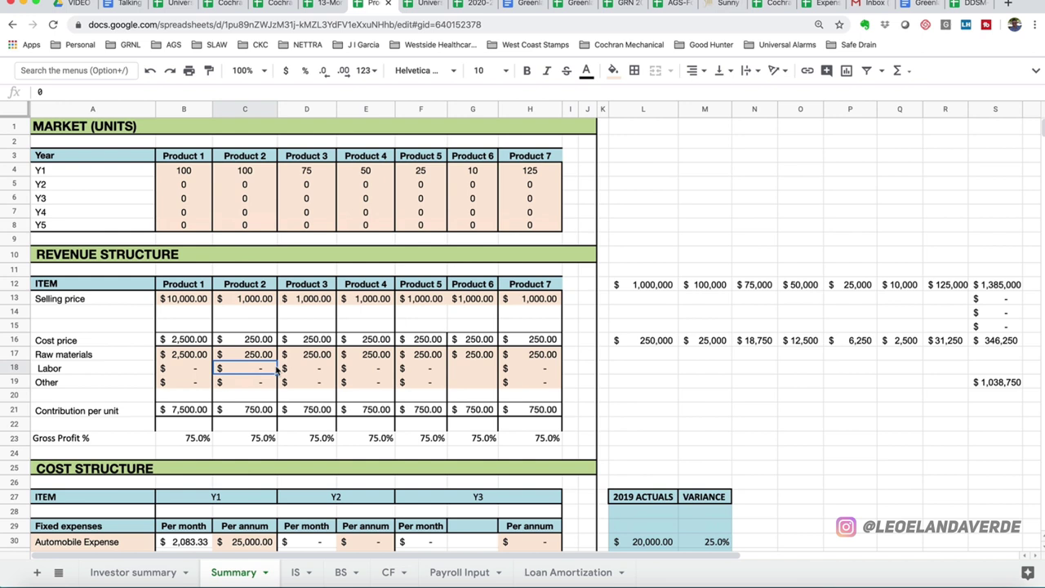
pyautogui.click(183, 176)
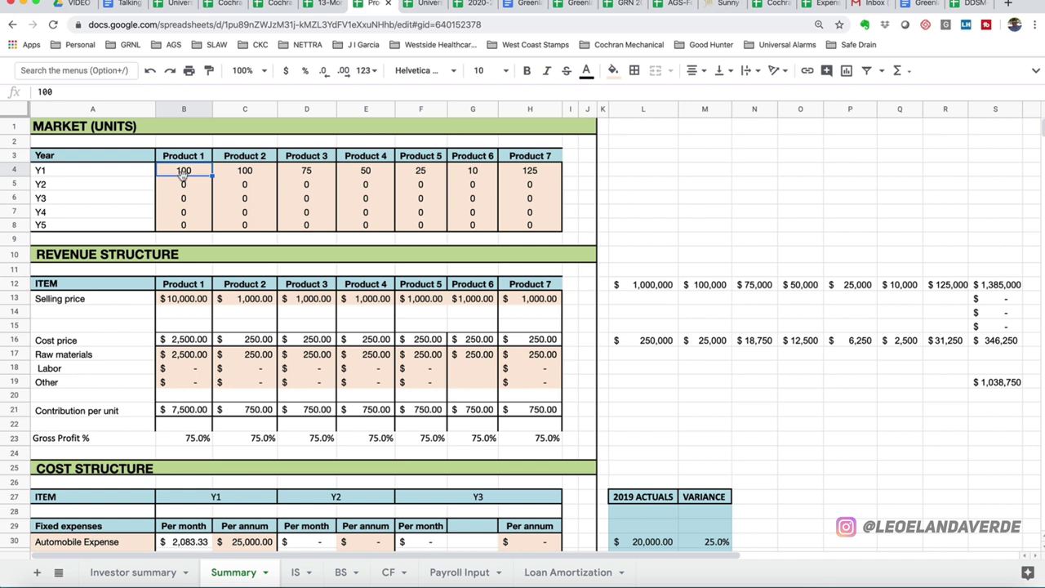
pyautogui.click(188, 305)
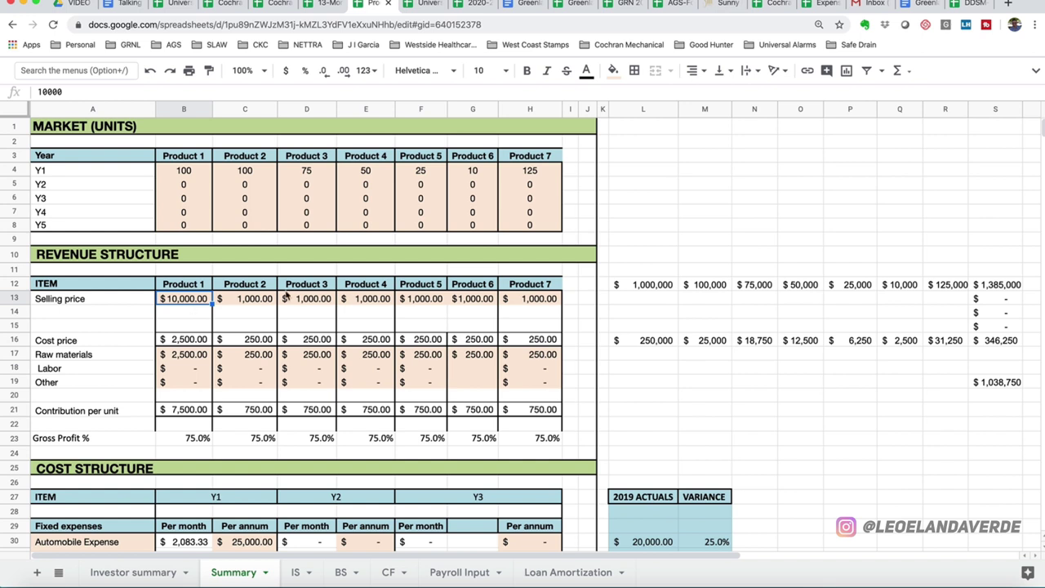
pyautogui.click(199, 358)
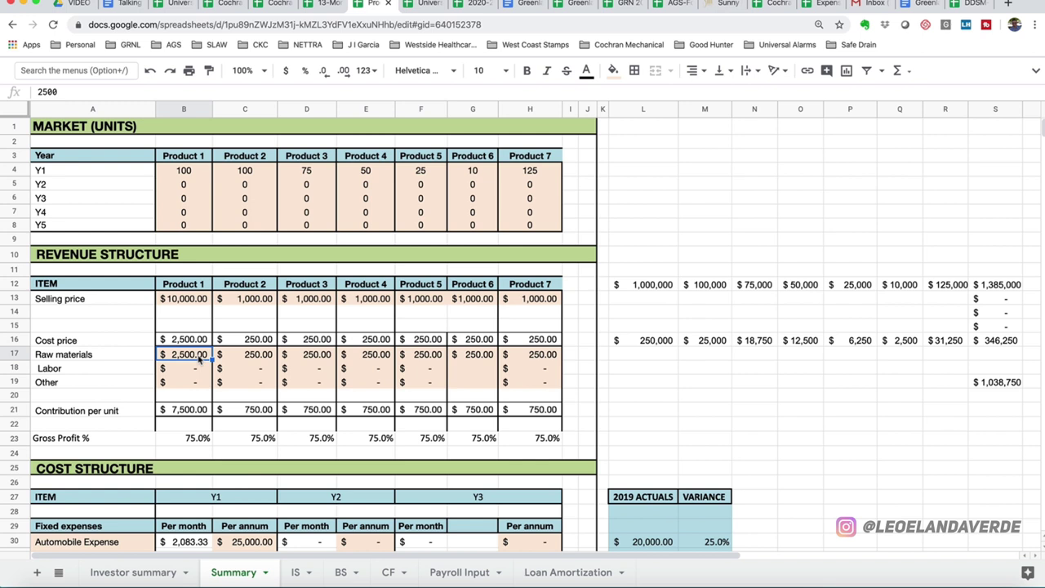
# - Review B21, the Y1 units and Product 2's price, then confirm L12's =B4*B13 yields $1,000,000
pyautogui.click(176, 410)
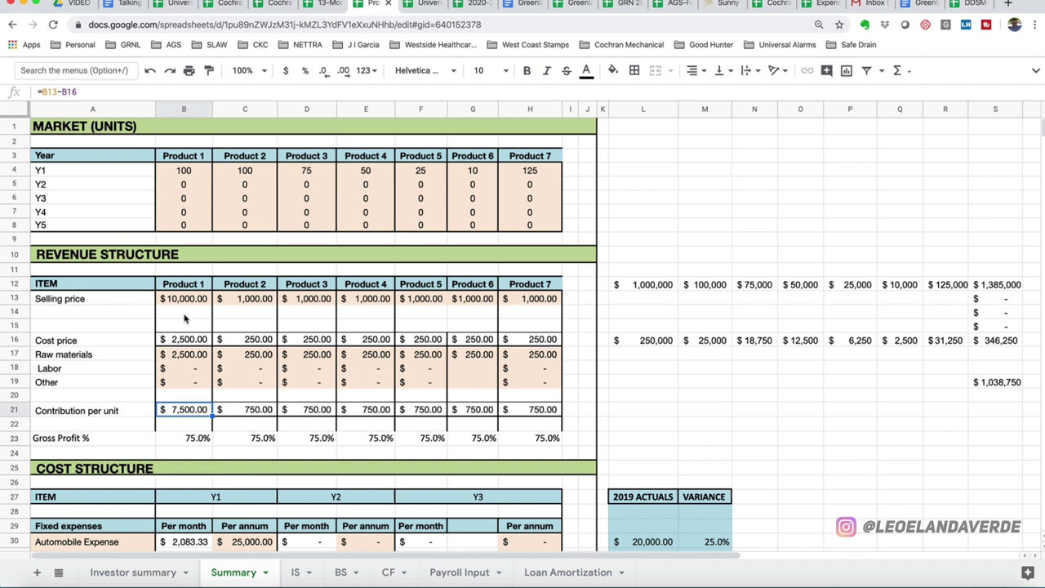
pyautogui.click(199, 176)
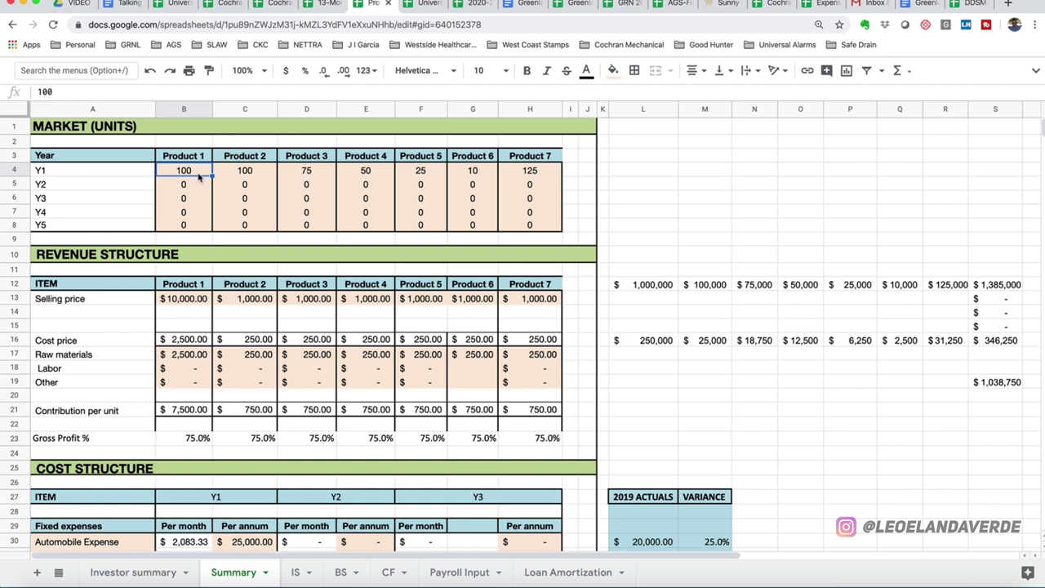
pyautogui.press('Right')
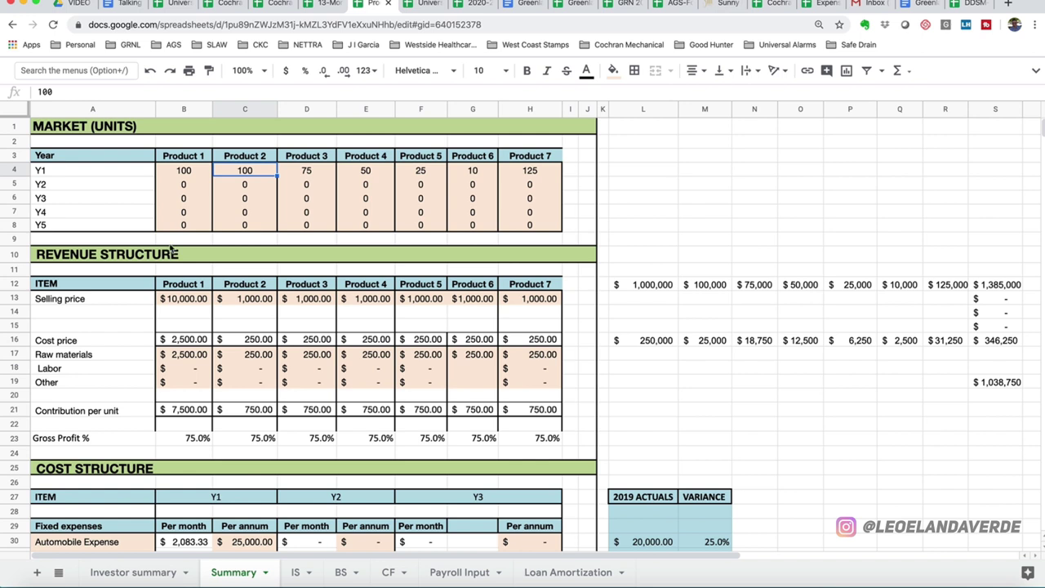
pyautogui.click(271, 305)
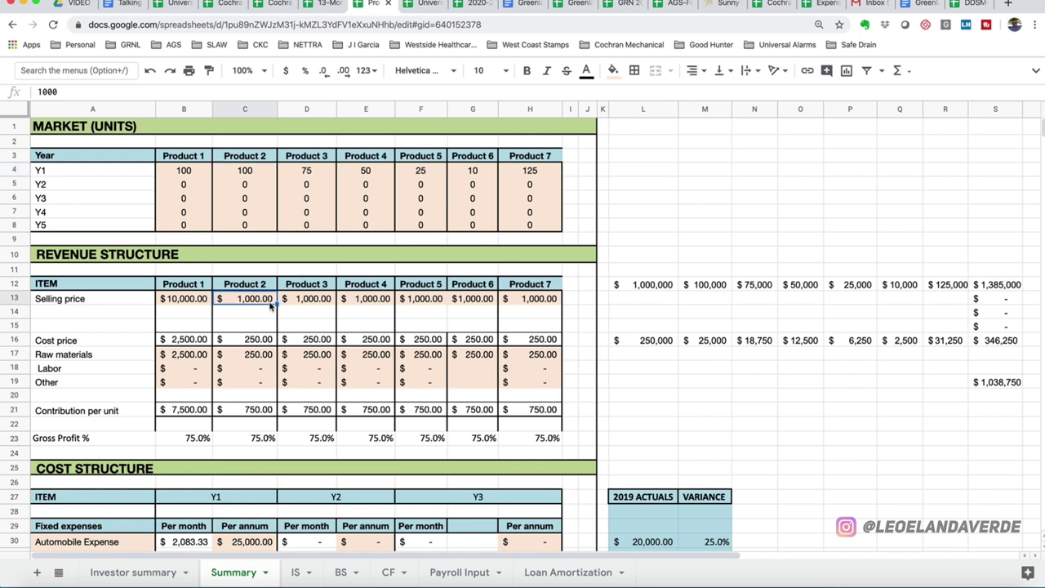
pyautogui.doubleClick(659, 292)
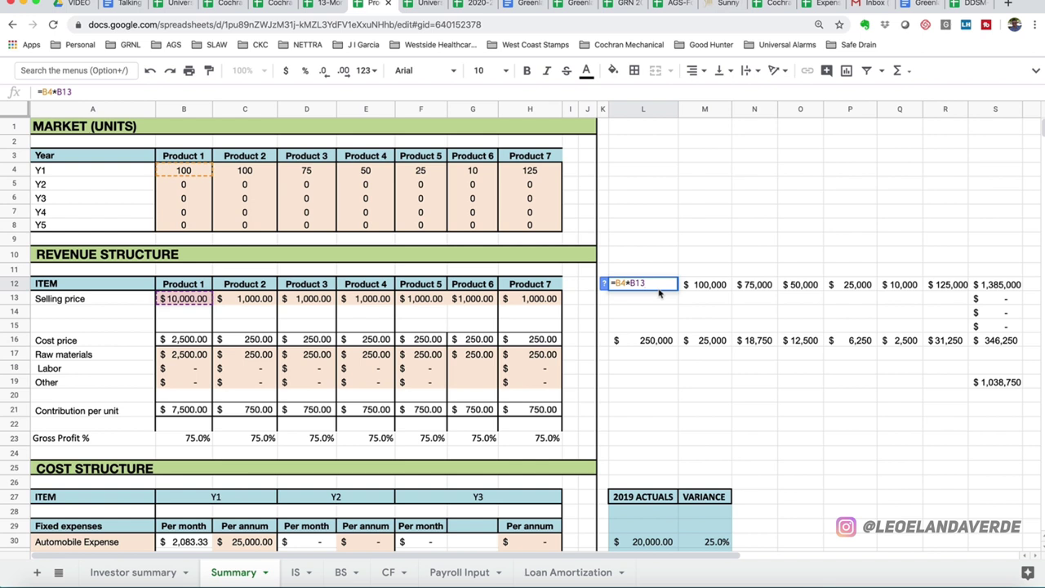
pyautogui.press('Return')
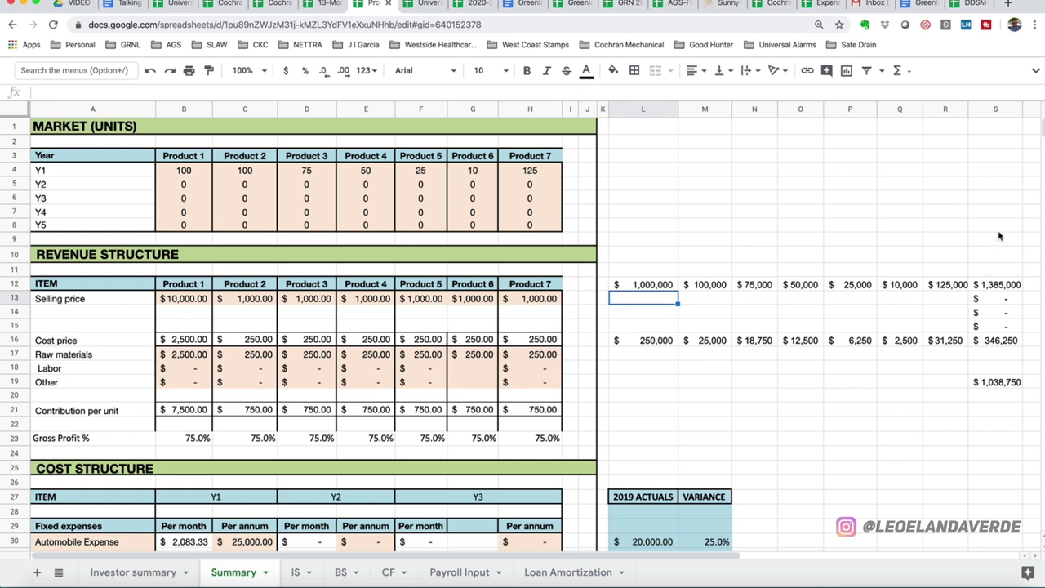
pyautogui.click(296, 571)
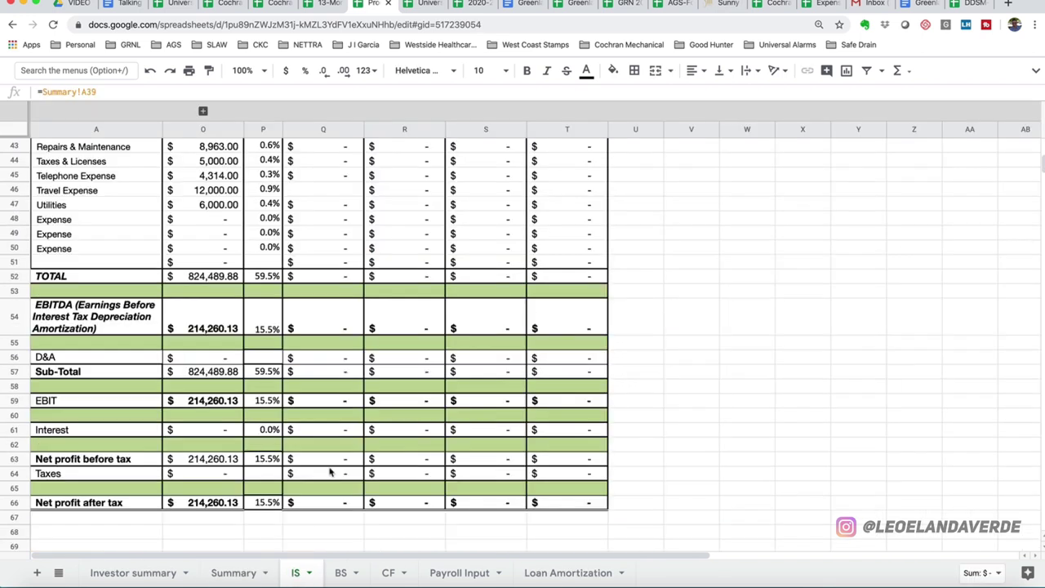
pyautogui.scroll(5, 352, 412)
pyautogui.scroll(4, 352, 412)
pyautogui.click(219, 179)
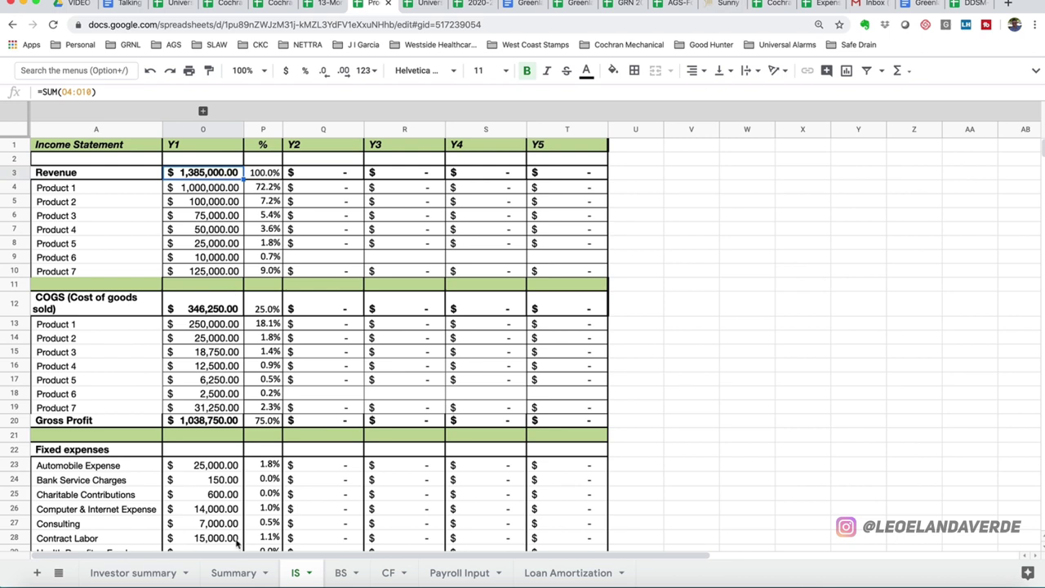
pyautogui.moveTo(241, 575)
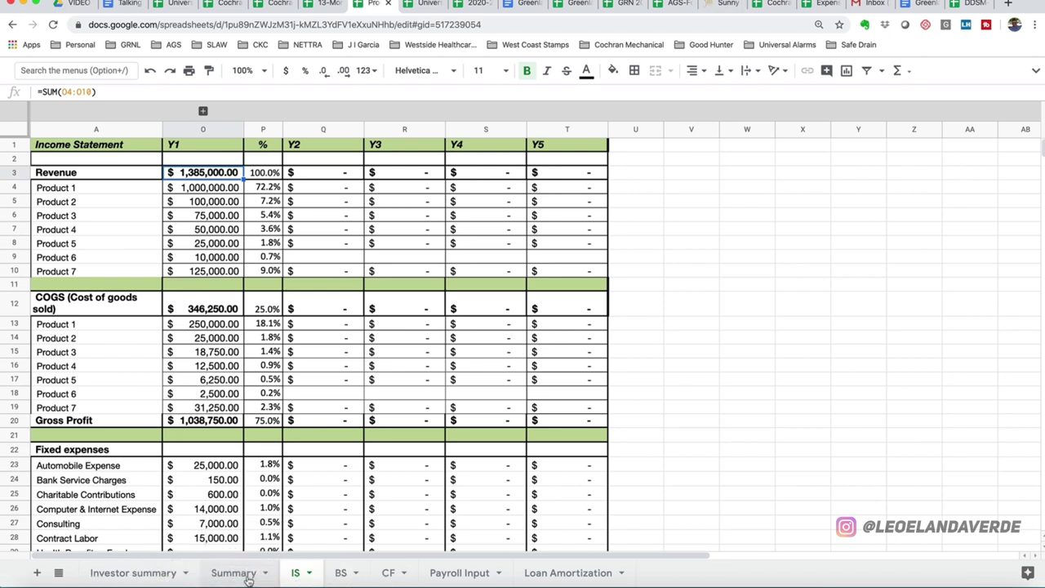
pyautogui.click(245, 573)
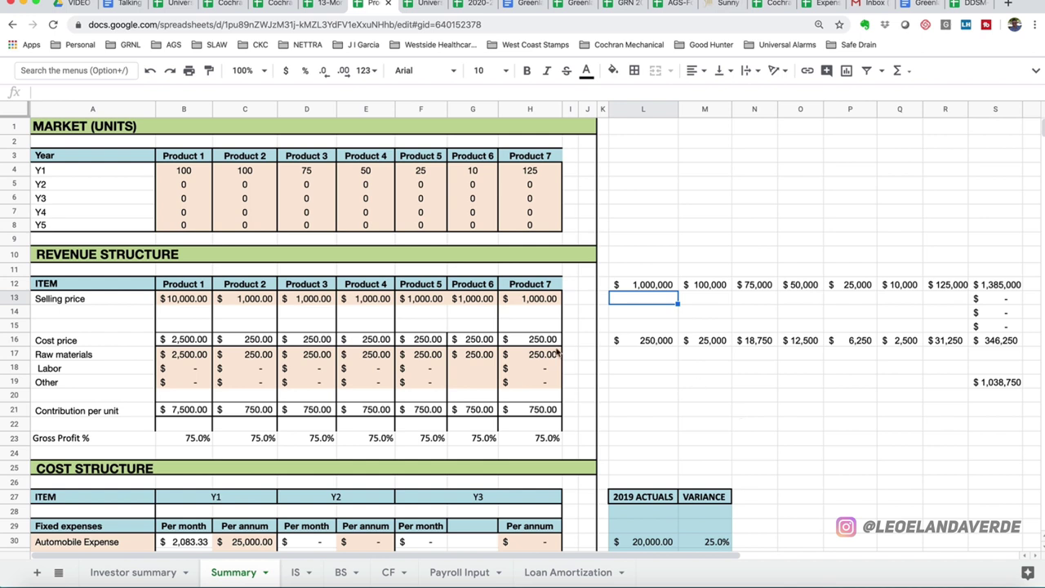
pyautogui.click(204, 175)
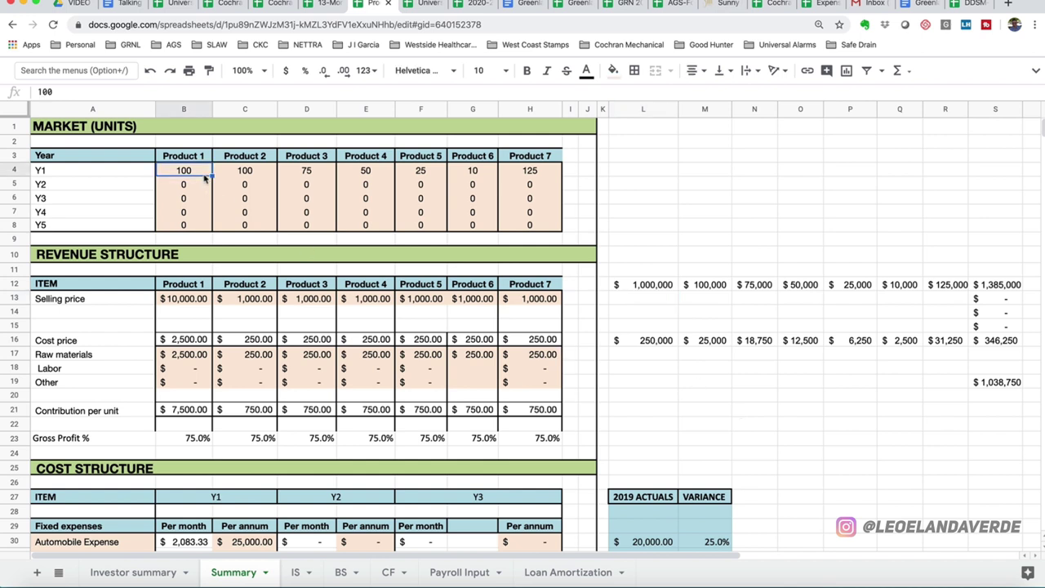
pyautogui.write('80')
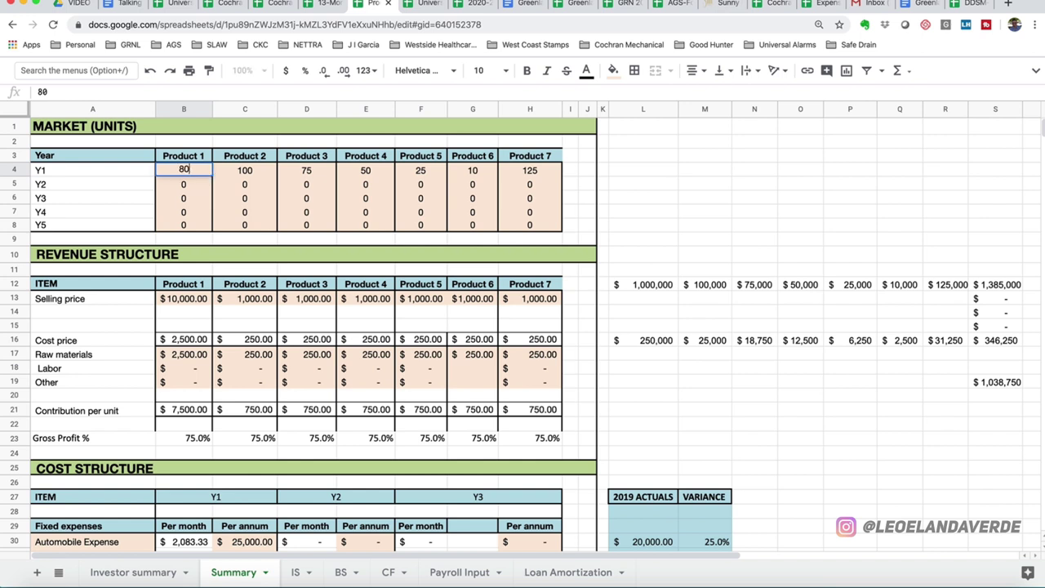
pyautogui.press('Return')
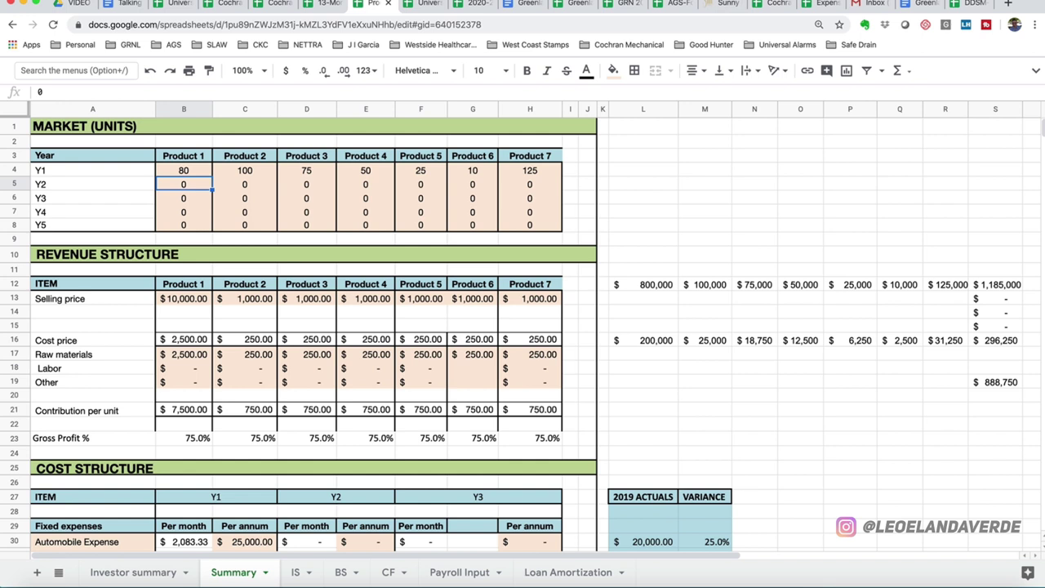
pyautogui.click(196, 169)
pyautogui.write('100')
pyautogui.press('Return')
pyautogui.click(254, 173)
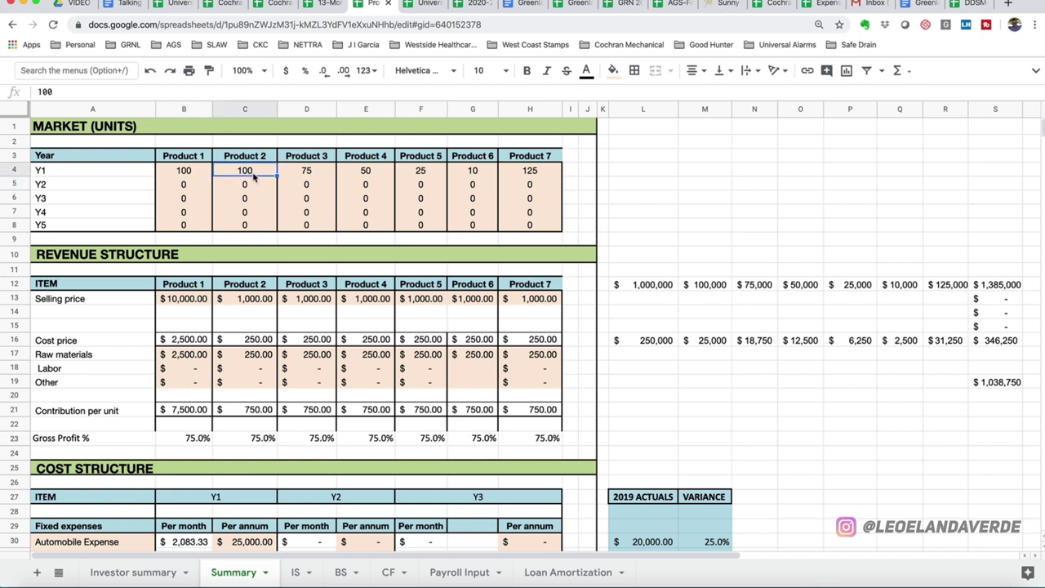
pyautogui.click(297, 176)
pyautogui.click(361, 177)
pyautogui.click(414, 180)
pyautogui.click(555, 172)
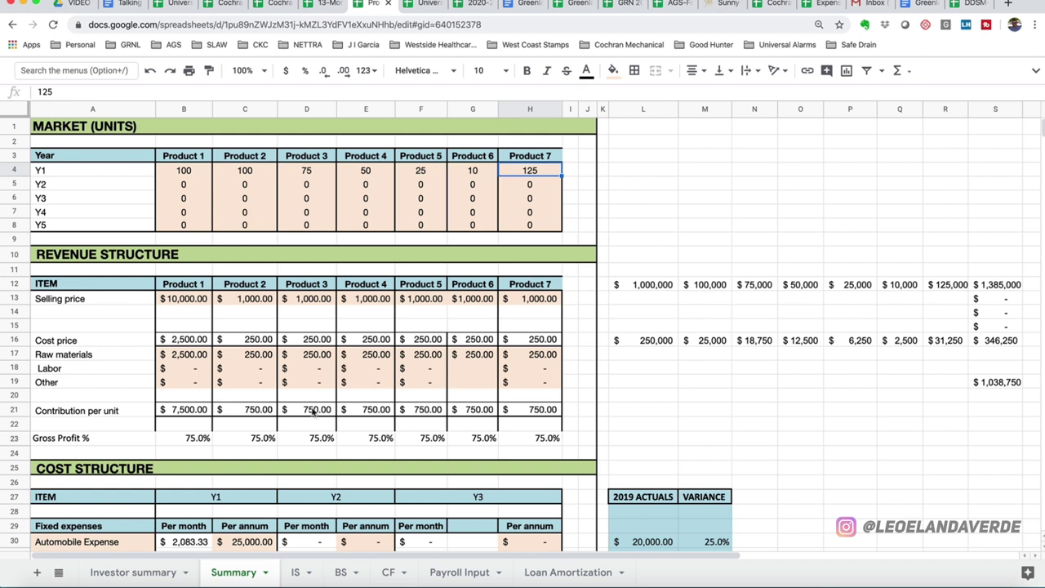
pyautogui.scroll(-1, 313, 413)
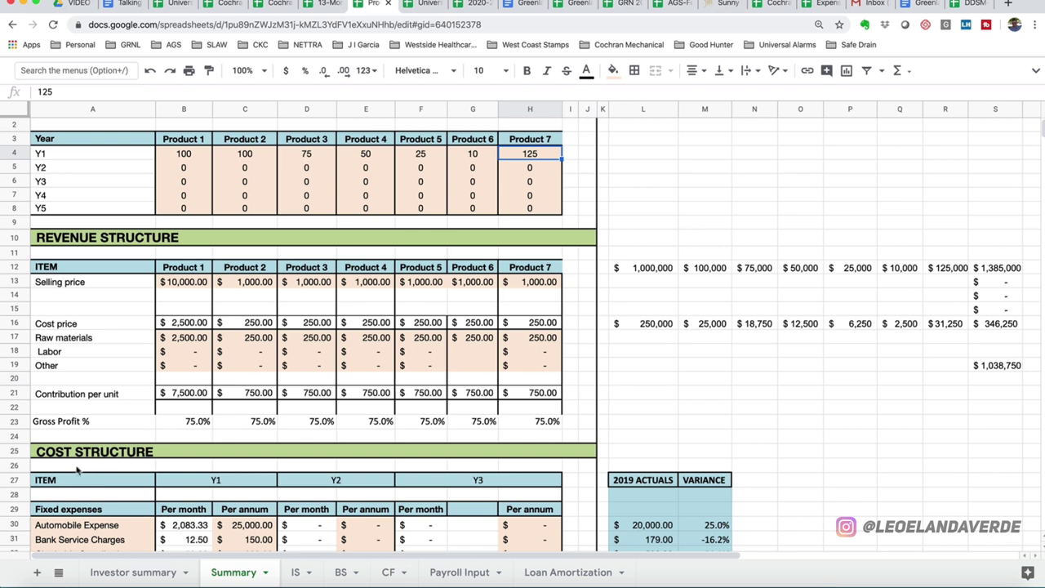
pyautogui.click(13, 421)
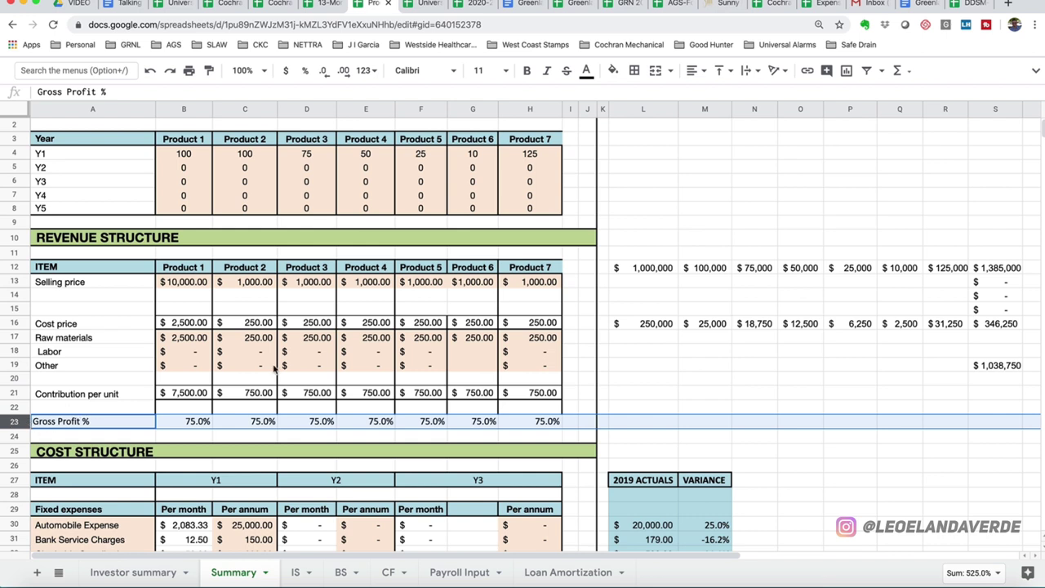
pyautogui.click(665, 327)
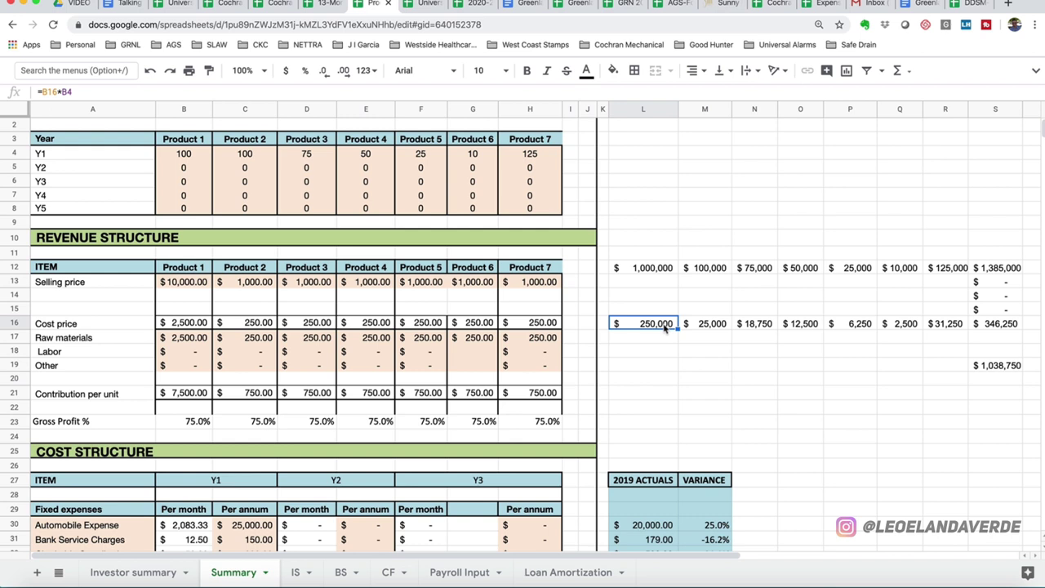
pyautogui.click(751, 394)
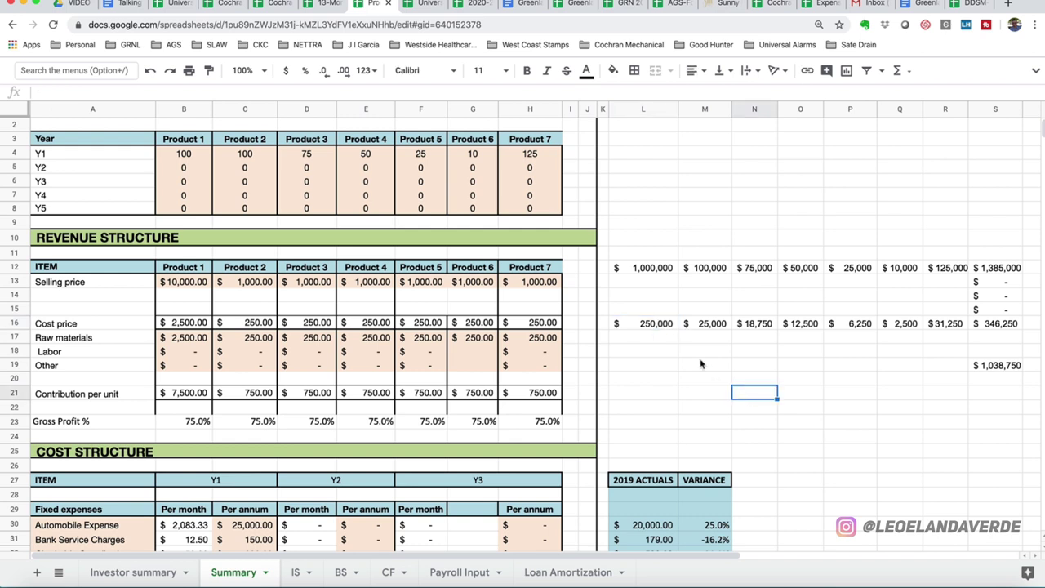
pyautogui.moveTo(651, 329); pyautogui.dragTo(959, 327)
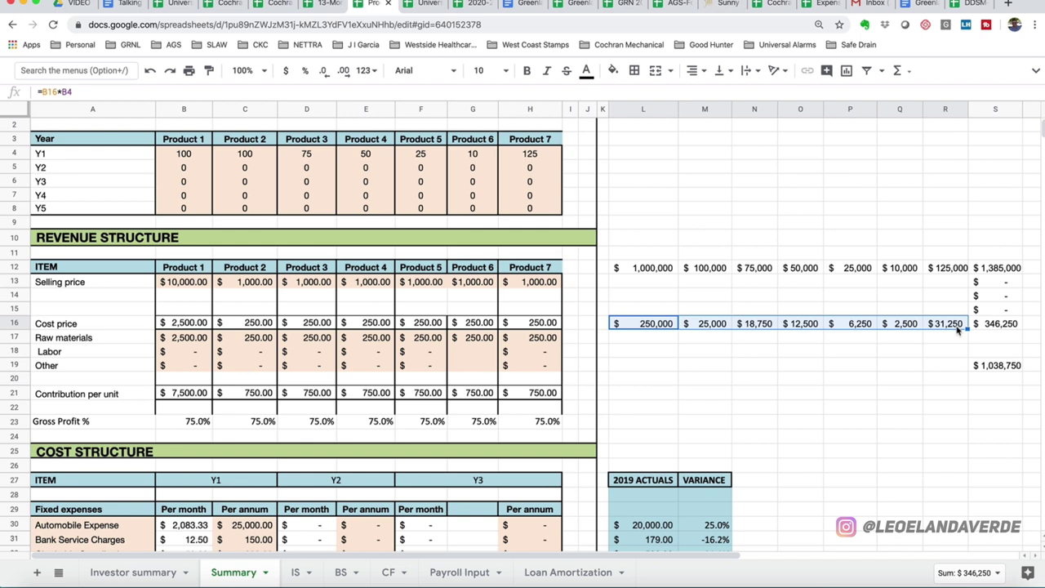
pyautogui.doubleClick(1007, 324)
pyautogui.press('Return')
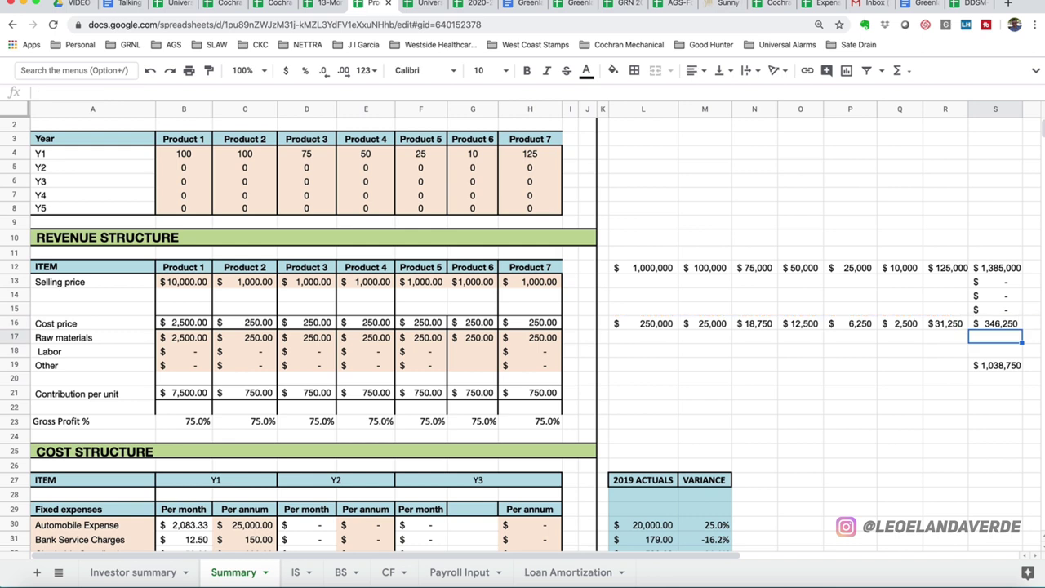
pyautogui.click(1009, 270)
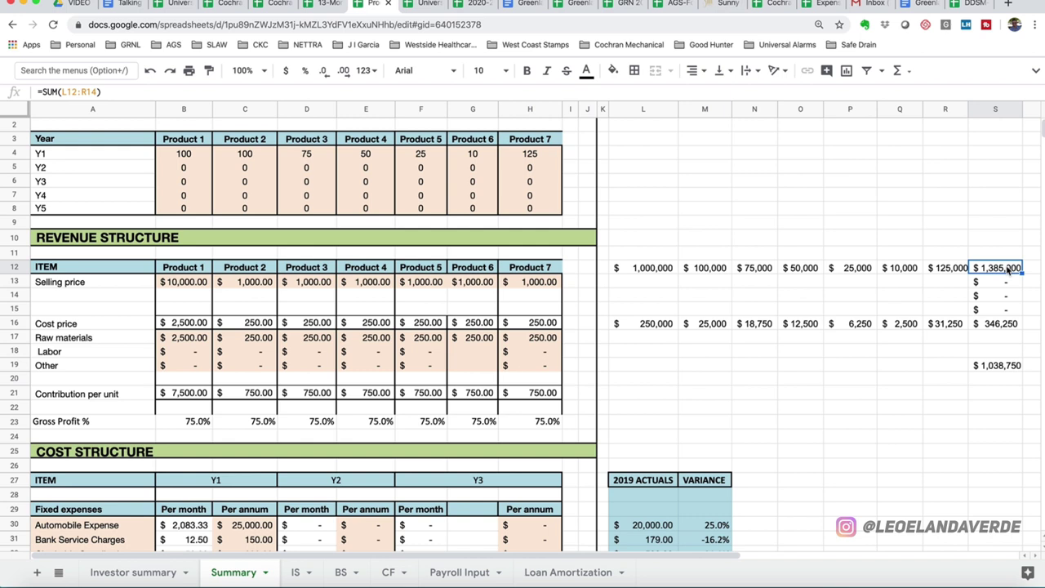
pyautogui.click(992, 324)
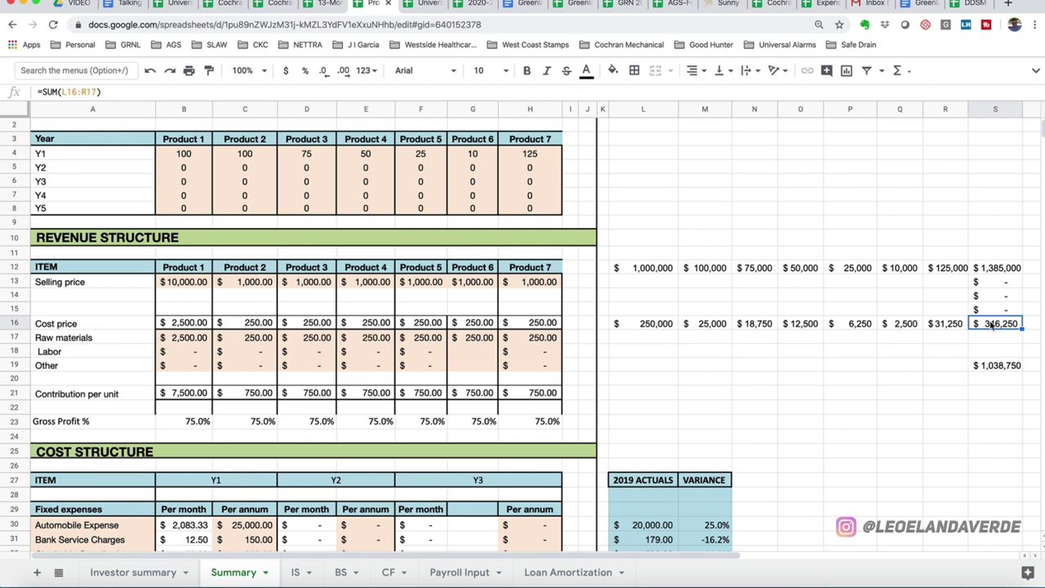
pyautogui.click(988, 367)
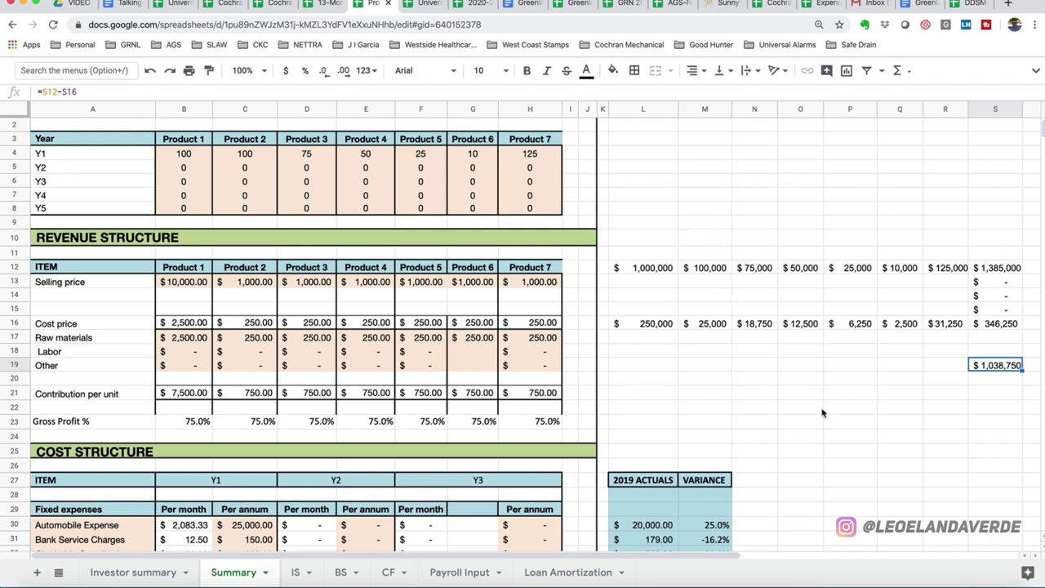
# - Scroll to the Cost Structure and step through the Automobile, Bank Service Charges and Charitable Contributions lines
pyautogui.scroll(-4, 822, 413)
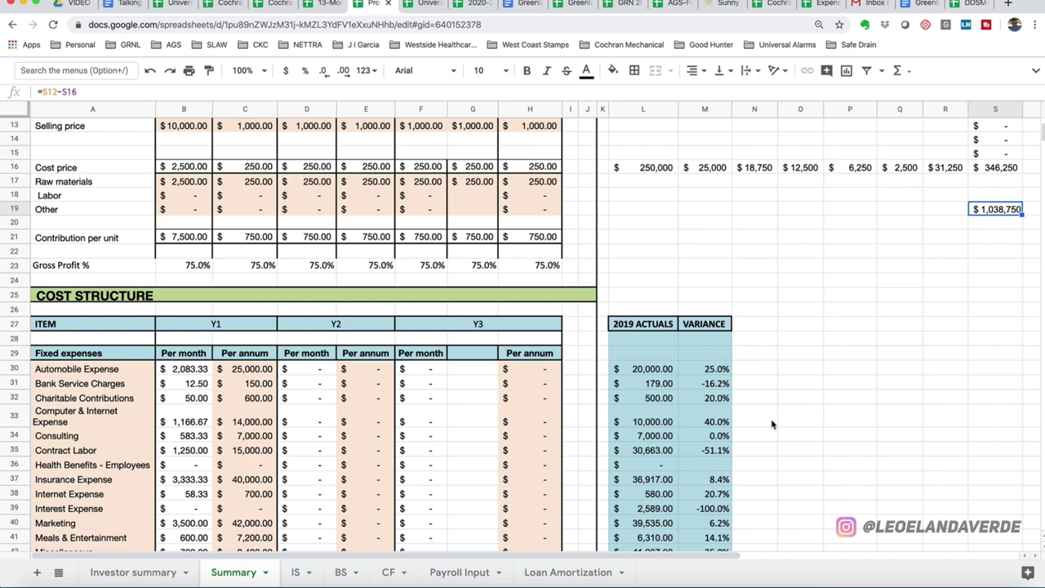
pyautogui.scroll(-2, 287, 465)
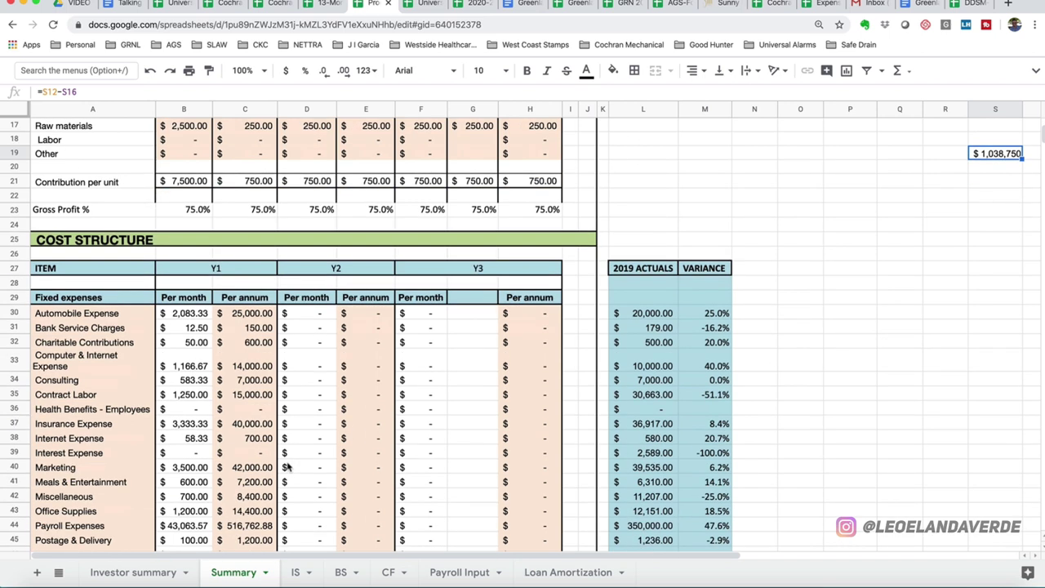
pyautogui.scroll(-2, 287, 465)
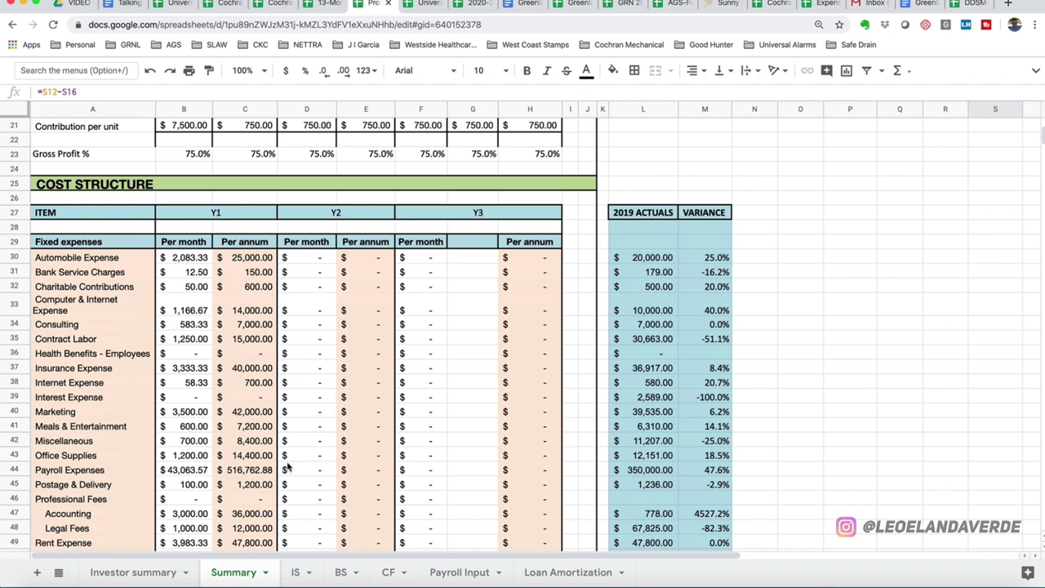
pyautogui.click(129, 258)
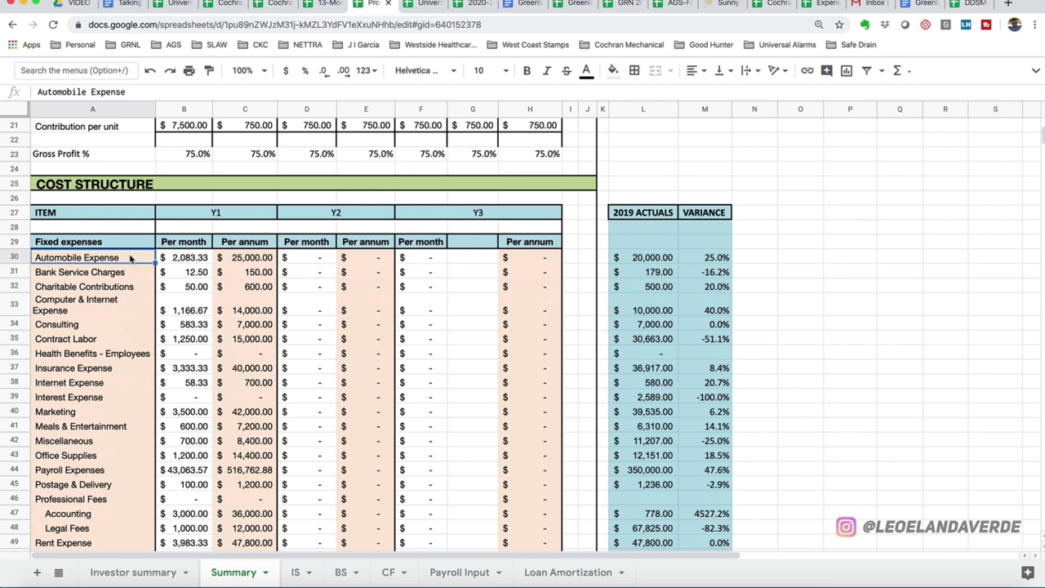
pyautogui.press('Down')
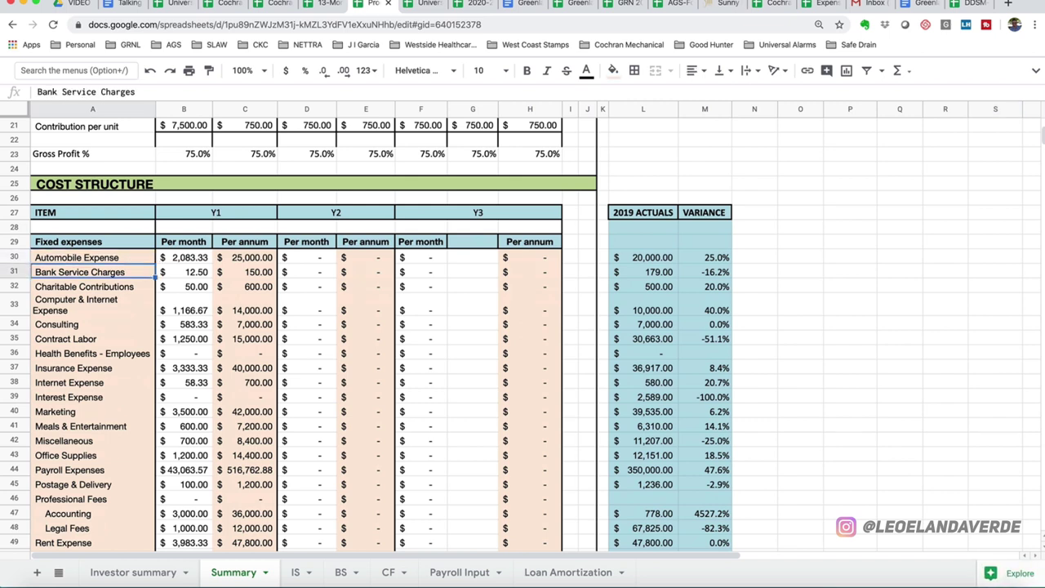
pyautogui.press('Down')
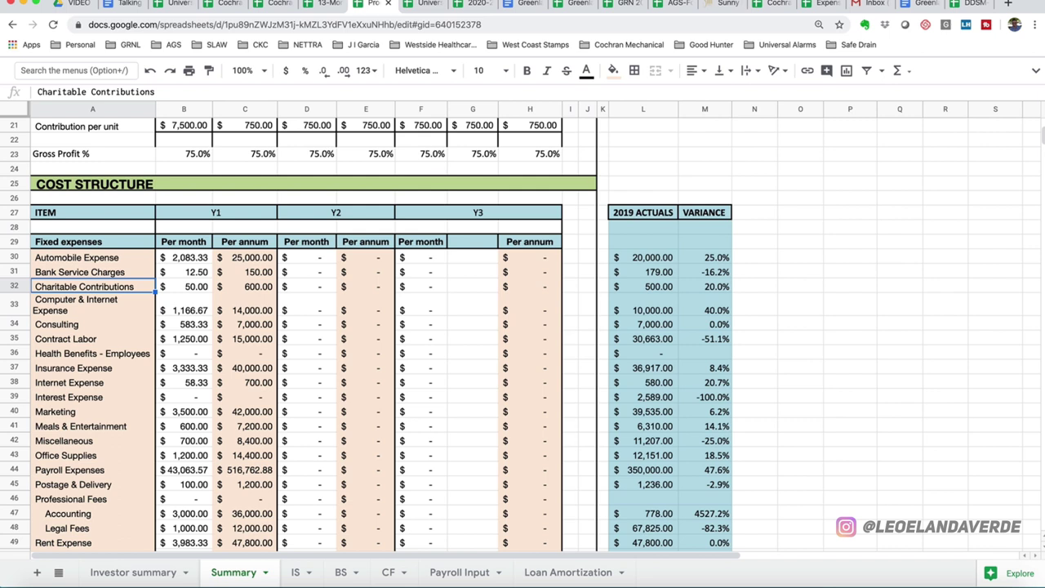
# - Check the remaining expense lines and Insurance's $3,333.33 monthly amount derived from $40,000.00 annual
pyautogui.click(92, 305)
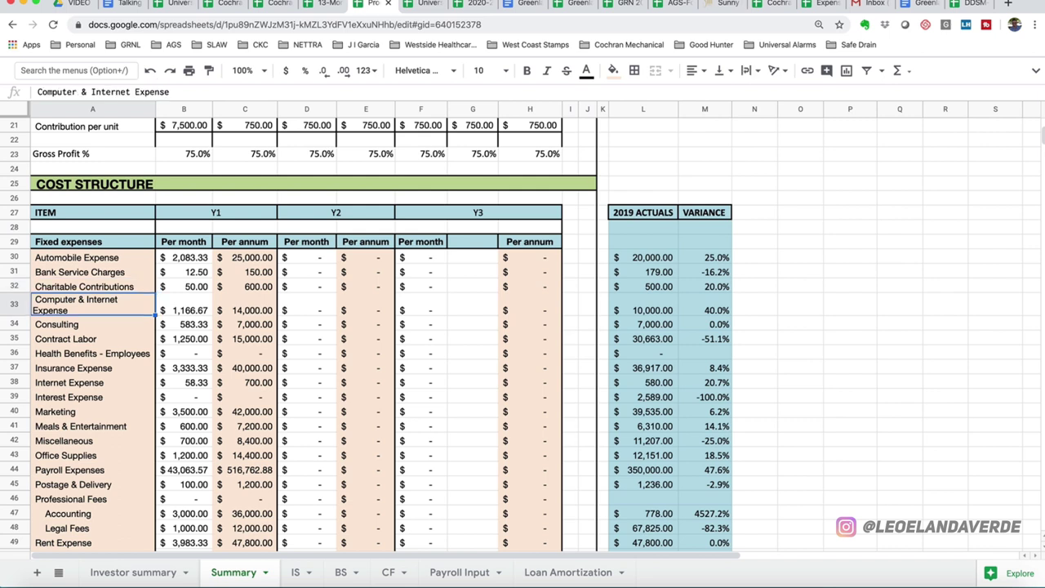
pyautogui.click(92, 324)
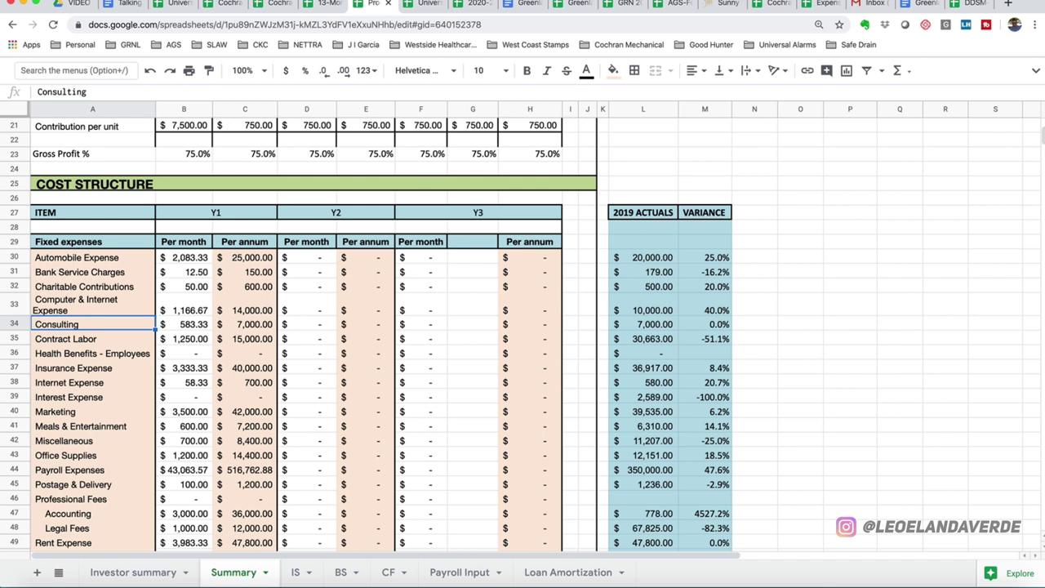
pyautogui.click(93, 339)
pyautogui.click(92, 354)
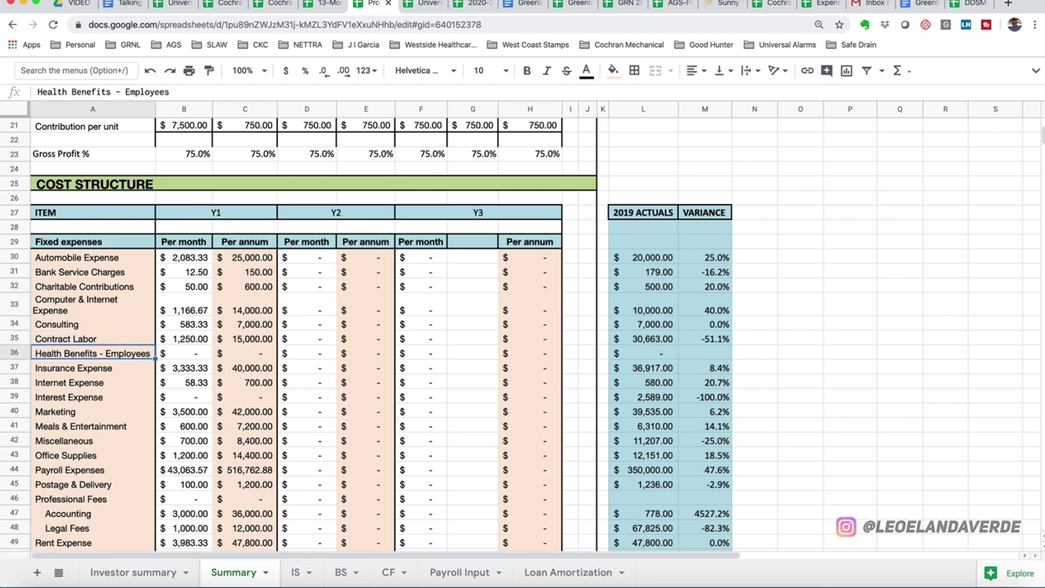
pyautogui.click(245, 353)
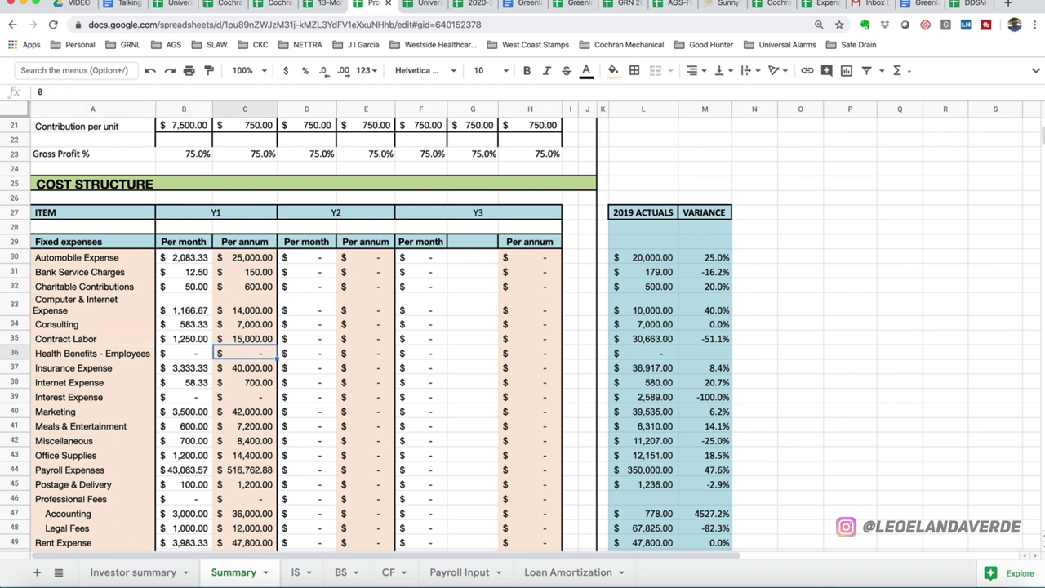
pyautogui.click(245, 367)
pyautogui.click(183, 367)
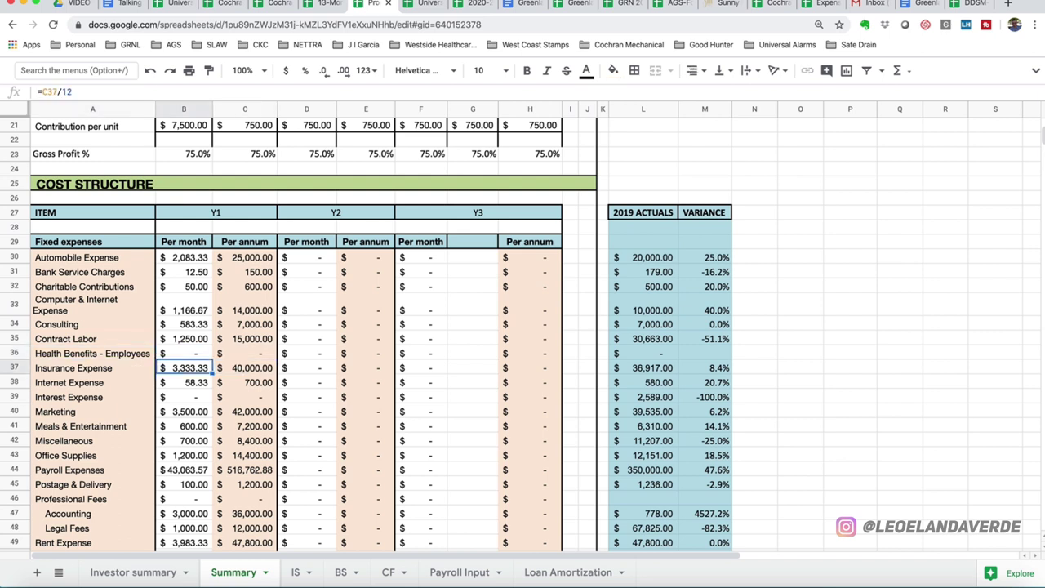
pyautogui.click(92, 368)
pyautogui.click(92, 382)
pyautogui.click(92, 367)
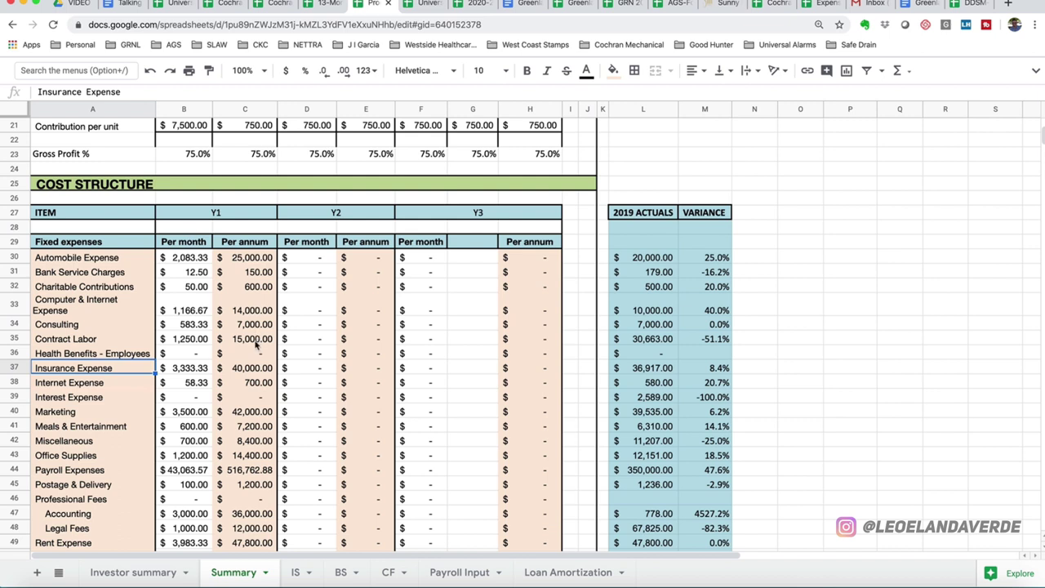
pyautogui.click(251, 368)
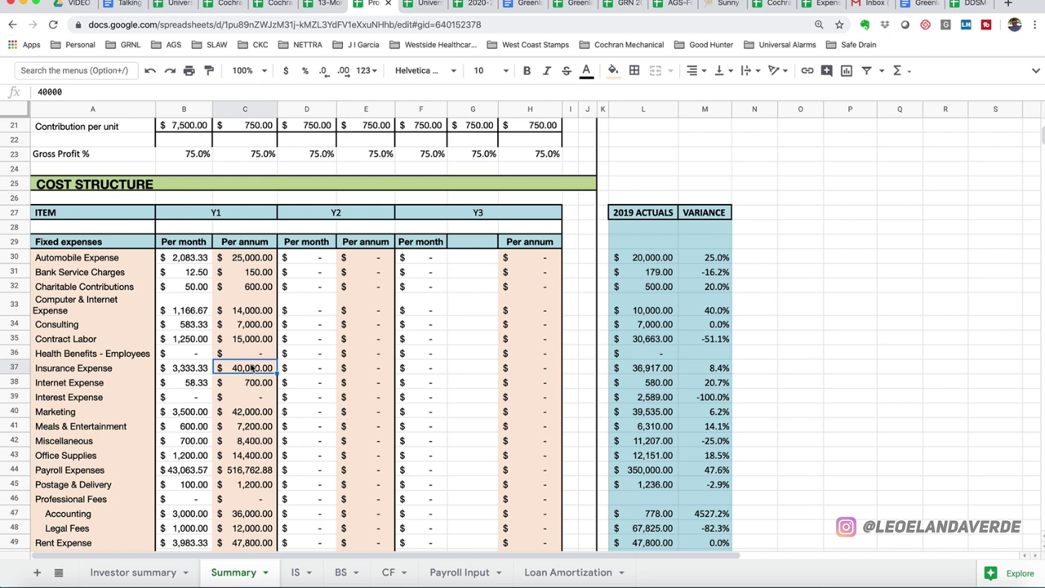
pyautogui.press('Down')
pyautogui.press('Left')
pyautogui.press('Left')
pyautogui.press('Down')
pyautogui.press('Down')
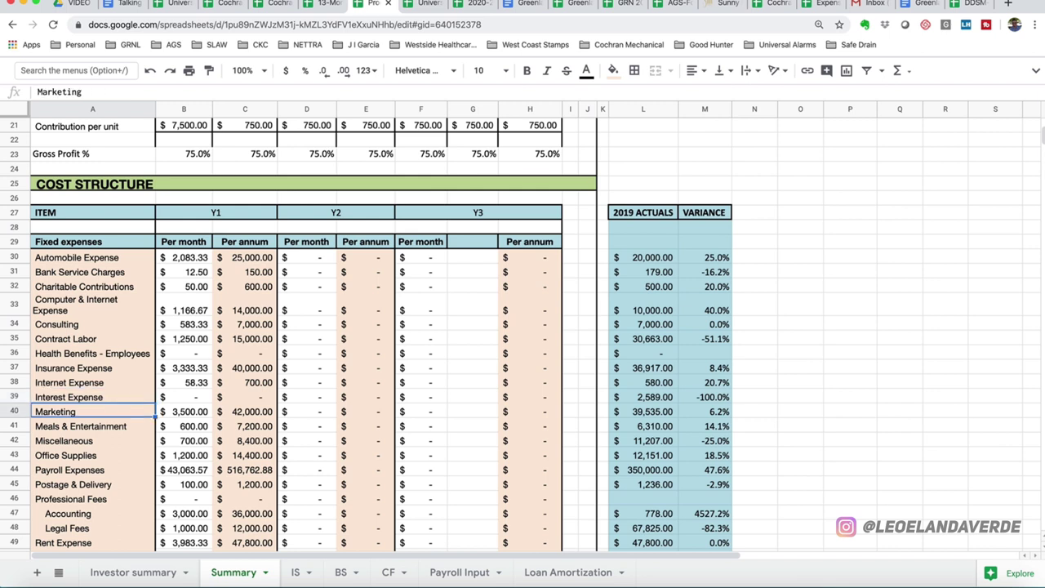
pyautogui.press('Down')
pyautogui.press('Up')
pyautogui.press('Down')
pyautogui.press('Up')
pyautogui.press('Down')
pyautogui.press('Down')
pyautogui.scroll(-2, 165, 392)
pyautogui.scroll(-2, 159, 397)
pyautogui.click(122, 400)
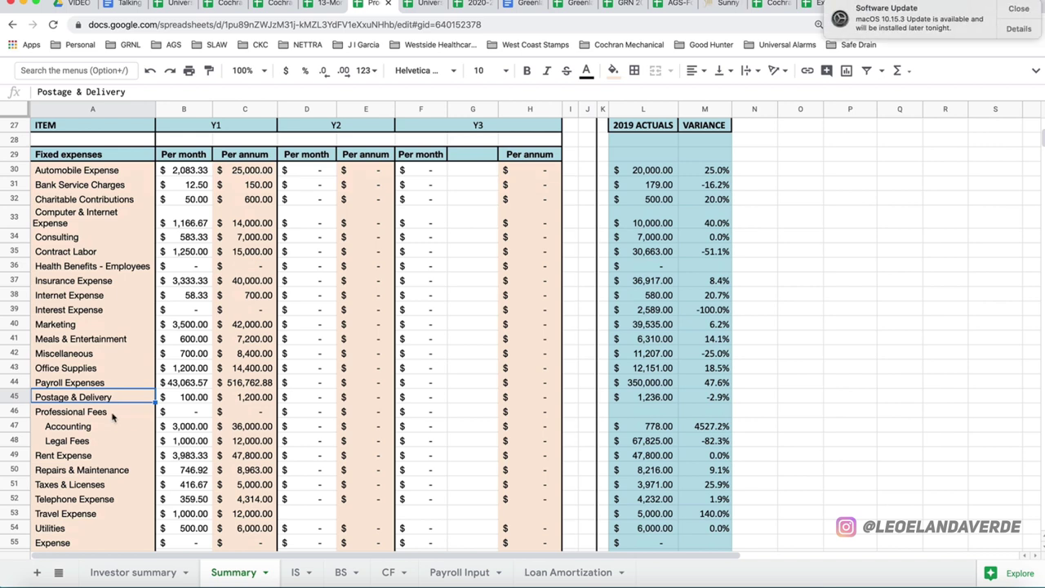
pyautogui.click(113, 414)
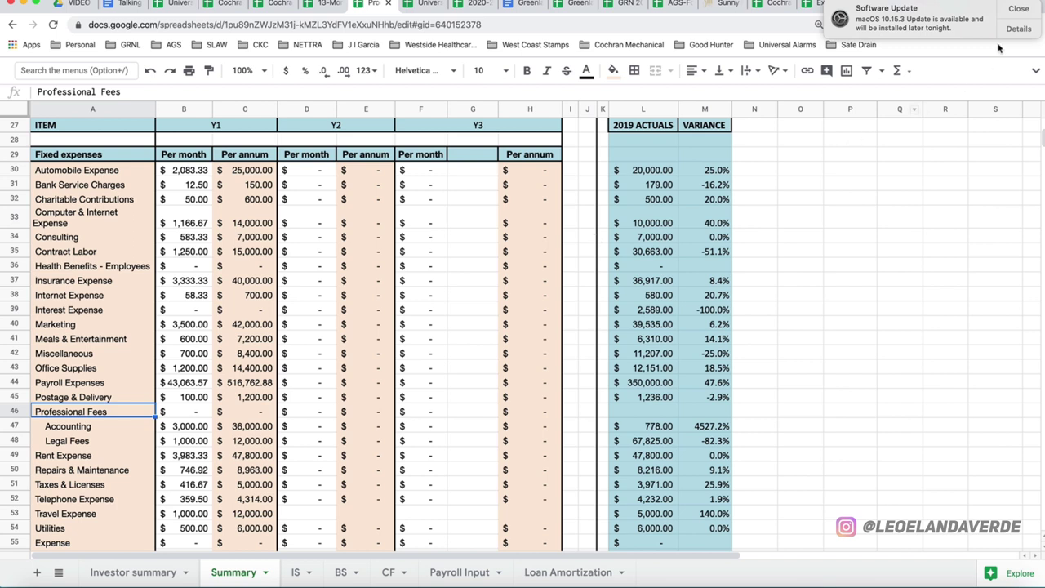
pyautogui.click(1017, 10)
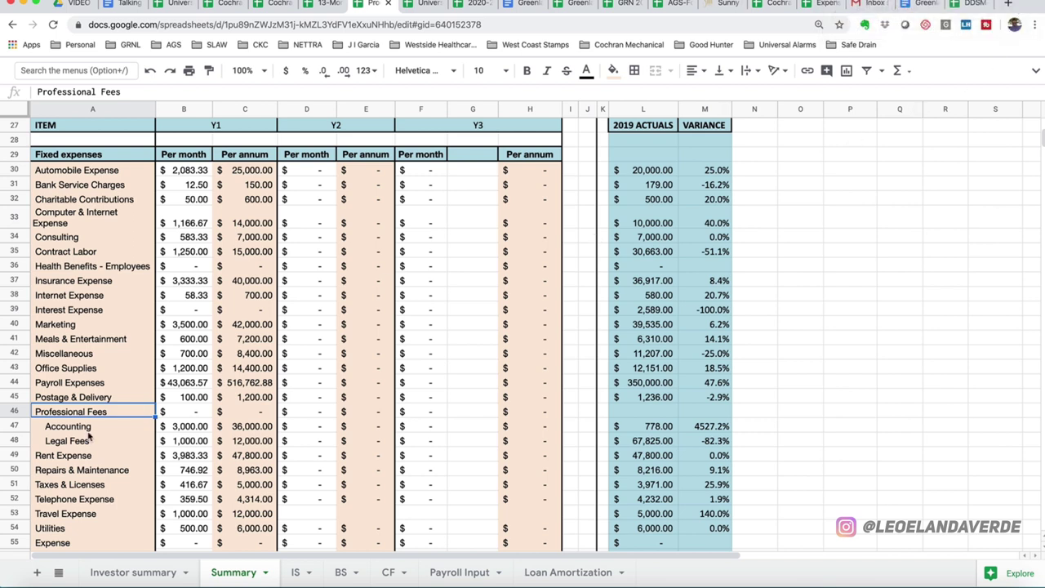
pyautogui.press('Down')
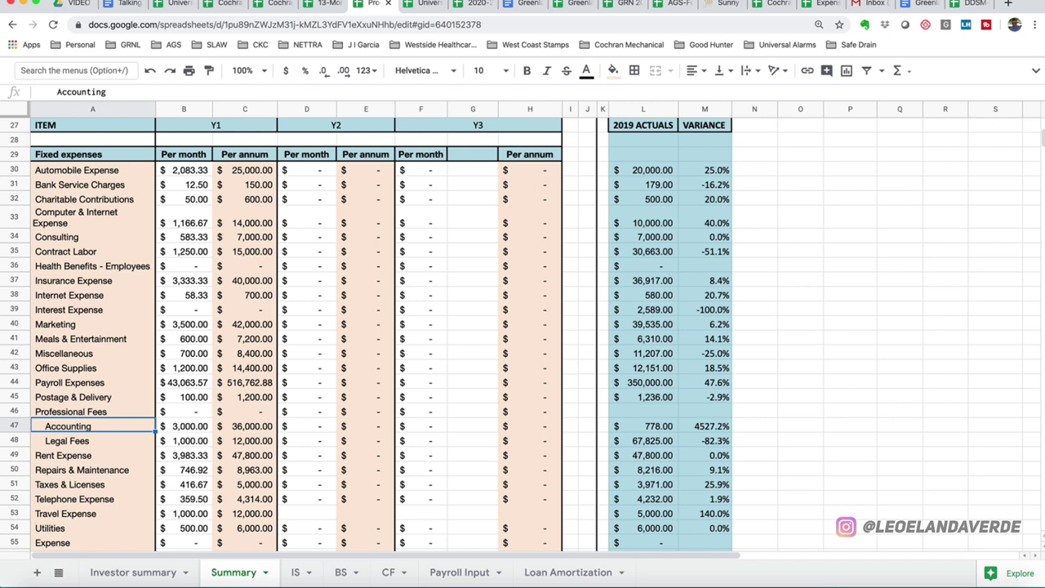
pyautogui.press('Down')
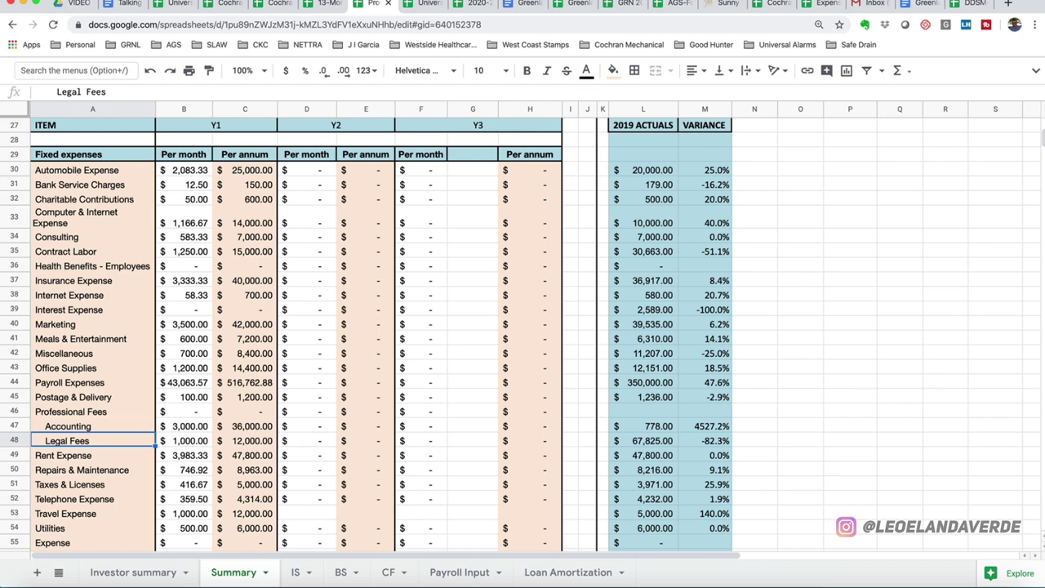
pyautogui.press('Down')
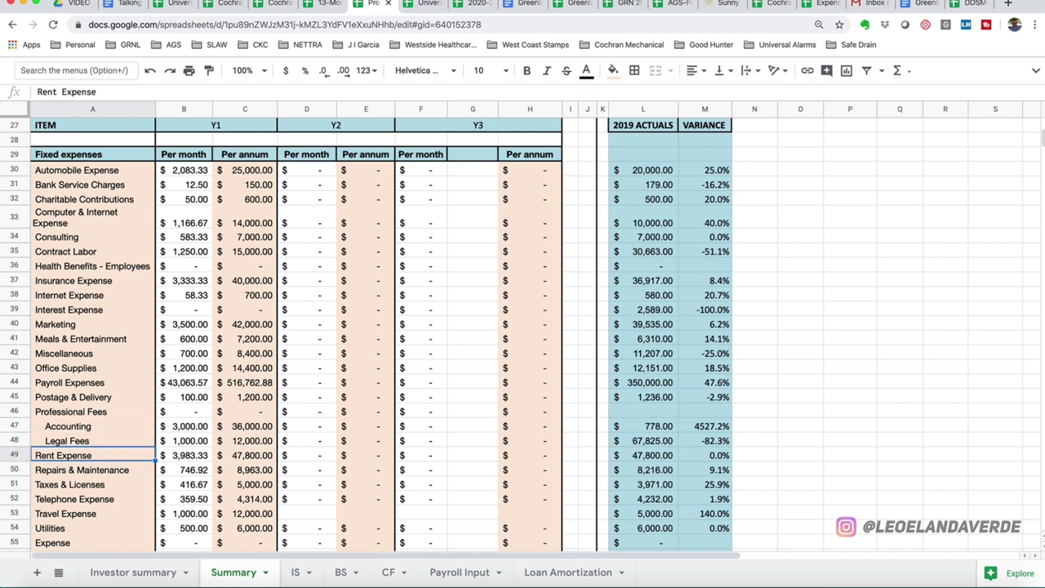
pyautogui.press('Down')
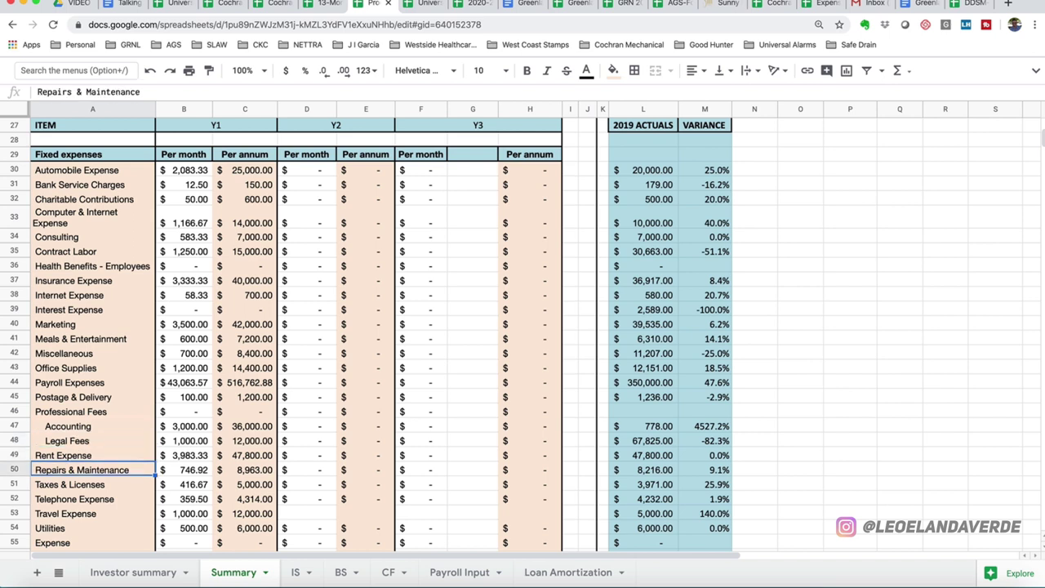
pyautogui.scroll(-2, 86, 403)
pyautogui.scroll(-2, 88, 412)
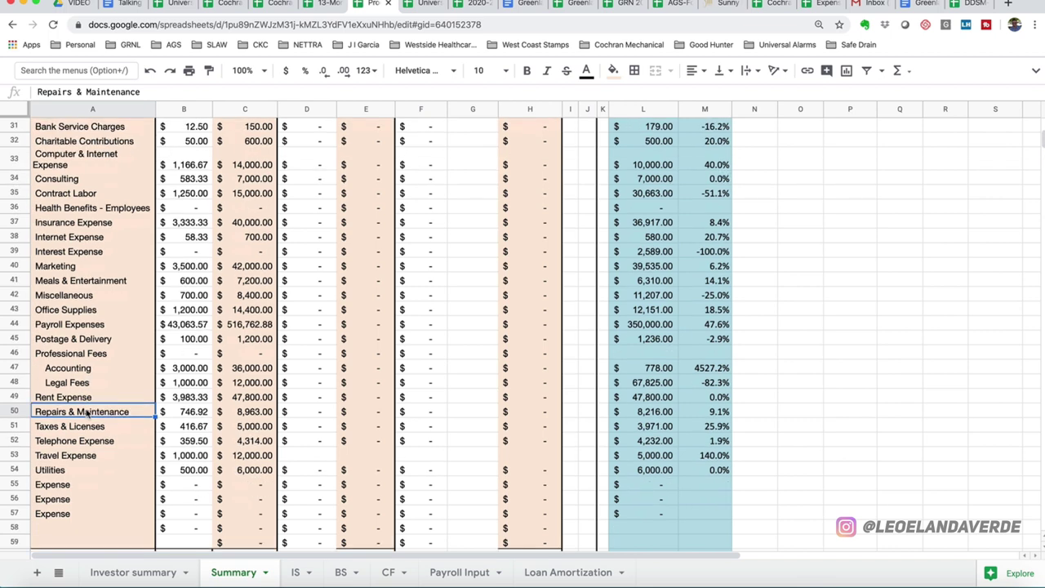
pyautogui.click(120, 443)
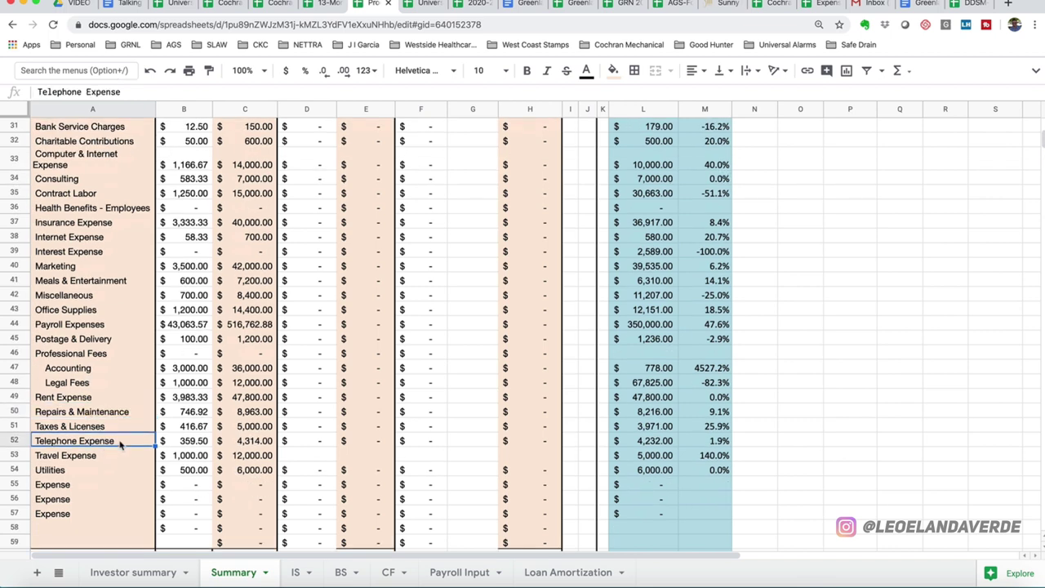
pyautogui.press('Down')
pyautogui.scroll(-1, 125, 474)
pyautogui.scroll(11, 124, 473)
pyautogui.scroll(2, 125, 473)
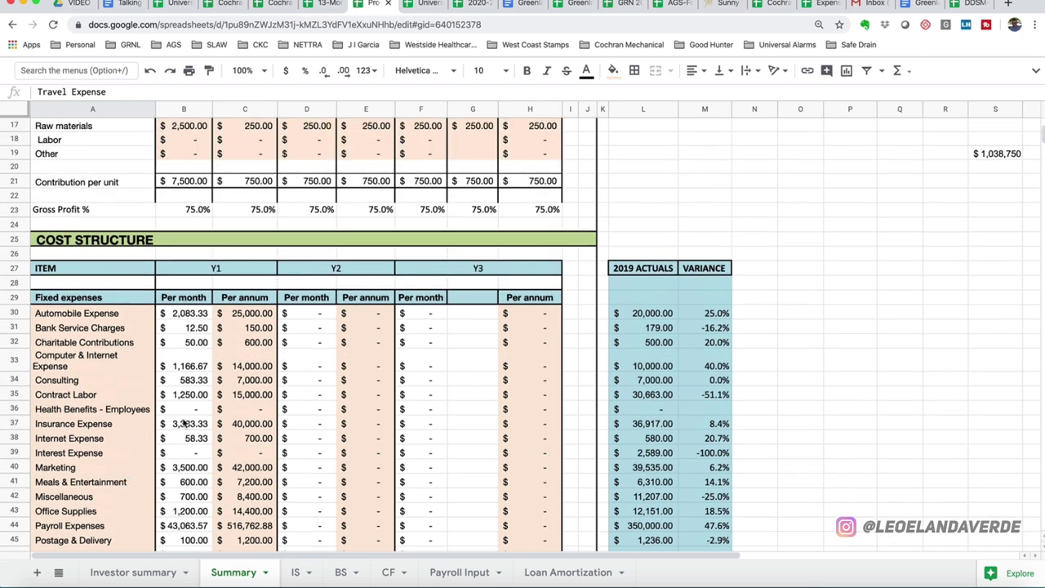
pyautogui.click(267, 319)
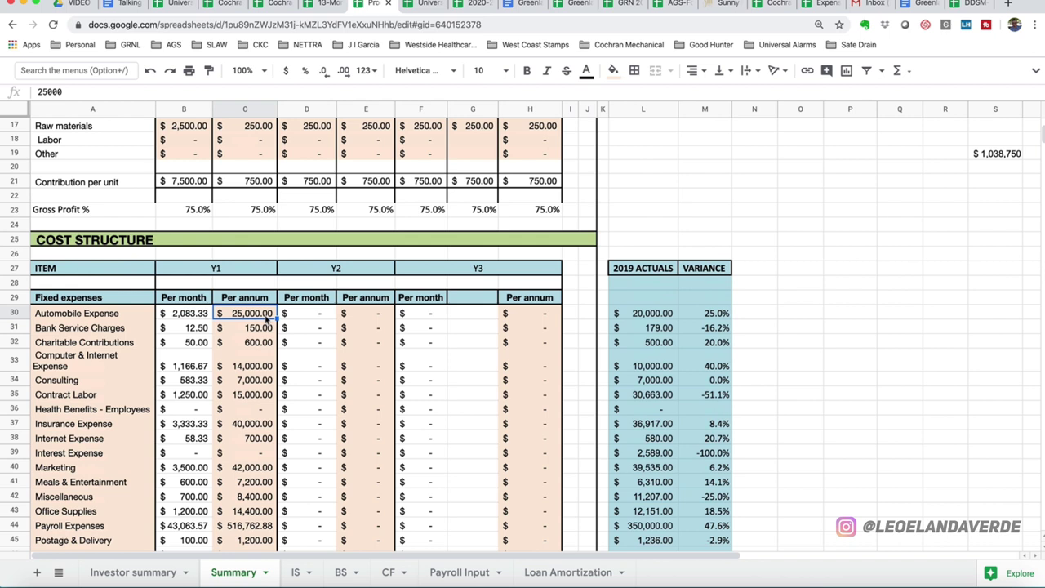
pyautogui.click(641, 320)
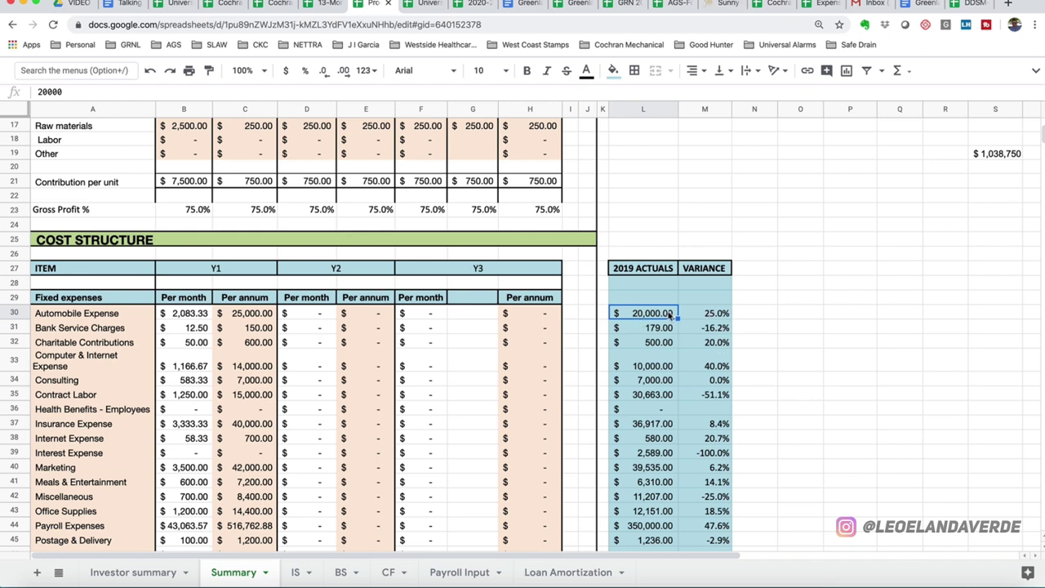
pyautogui.click(664, 327)
pyautogui.click(666, 319)
pyautogui.click(264, 314)
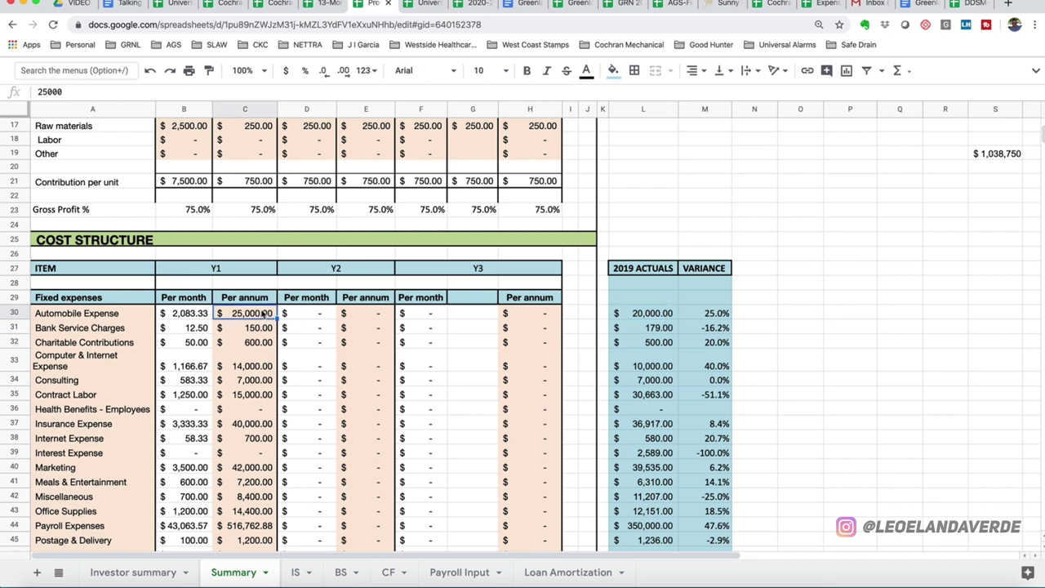
pyautogui.click(179, 313)
pyautogui.doubleClick(179, 311)
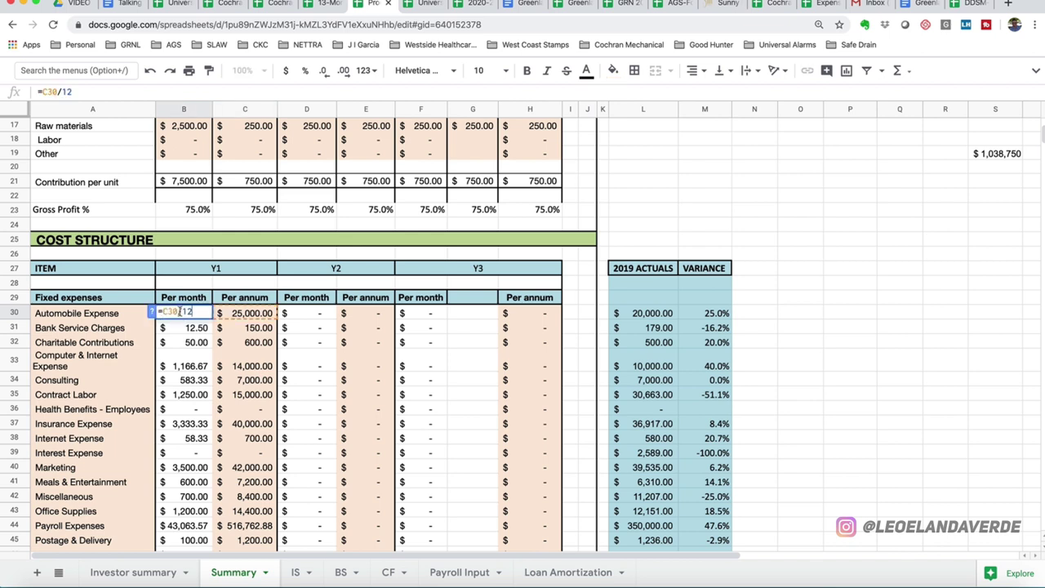
pyautogui.press('Return')
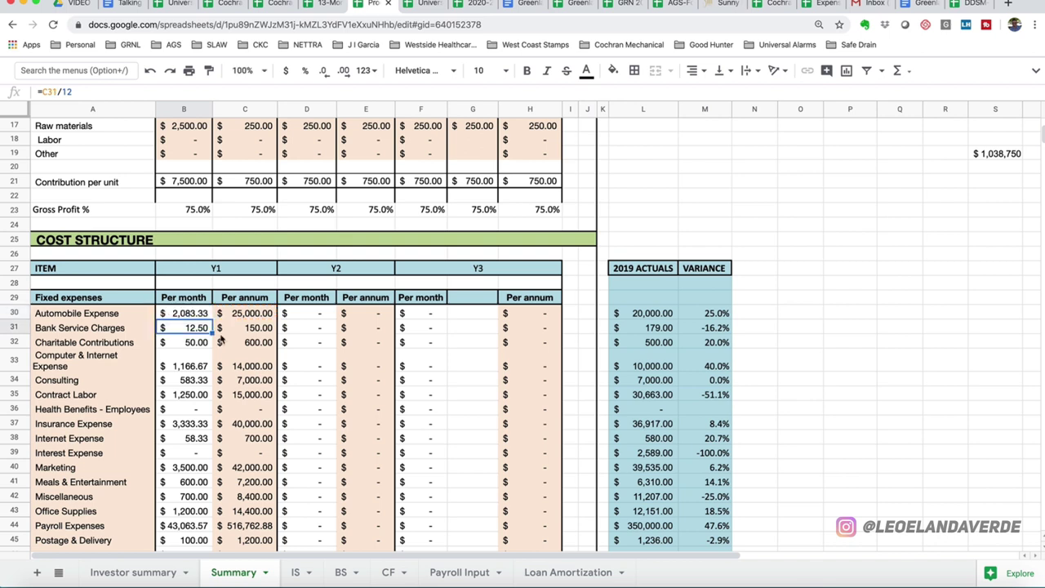
pyautogui.click(250, 316)
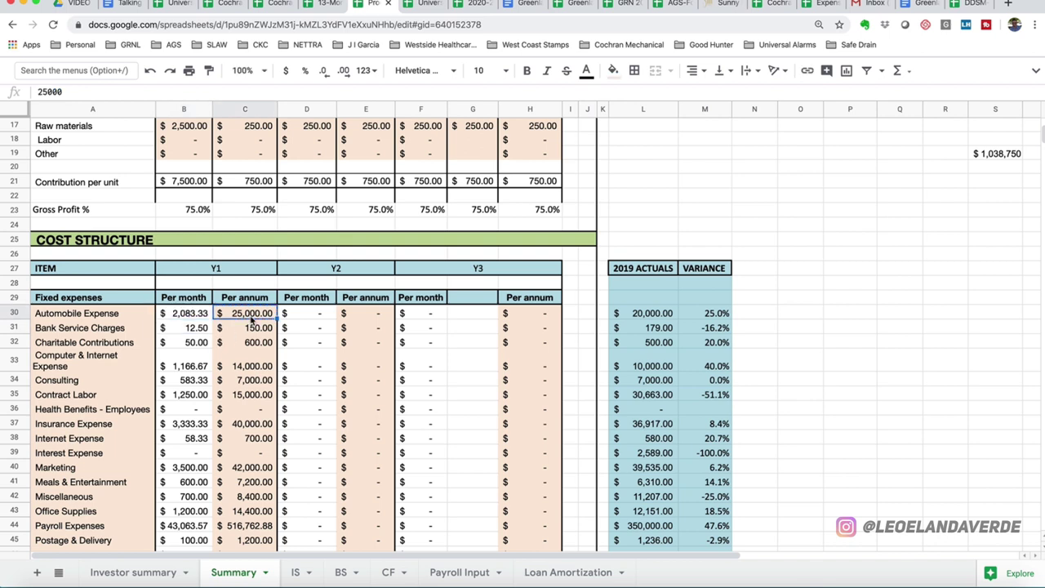
pyautogui.click(183, 318)
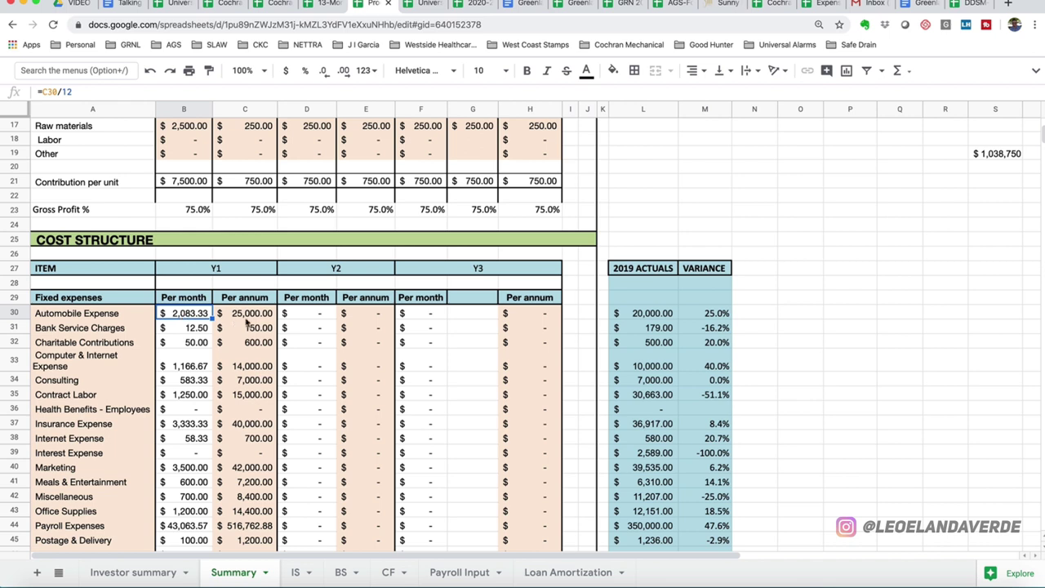
pyautogui.doubleClick(709, 319)
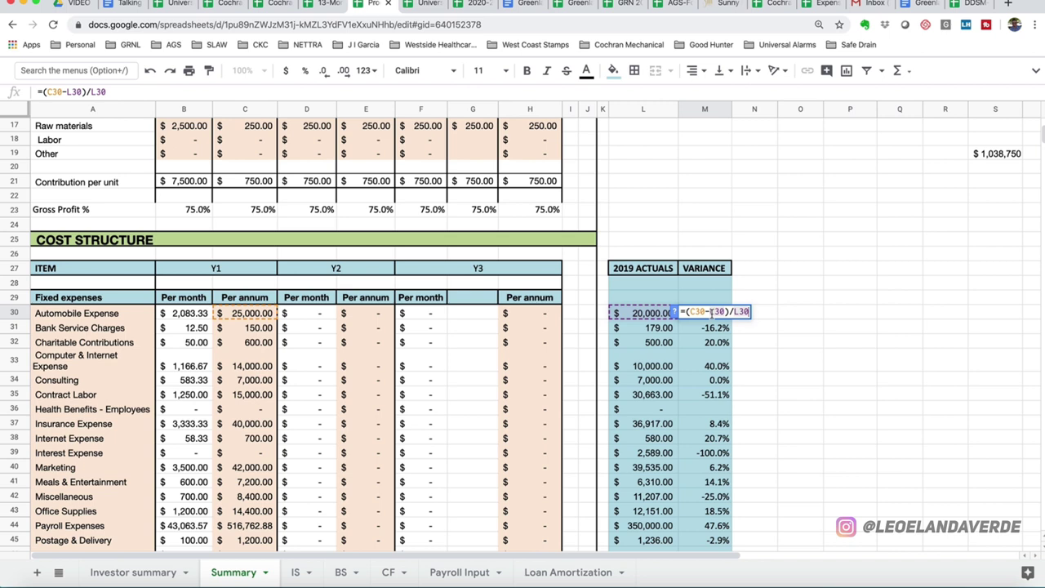
pyautogui.press('Return')
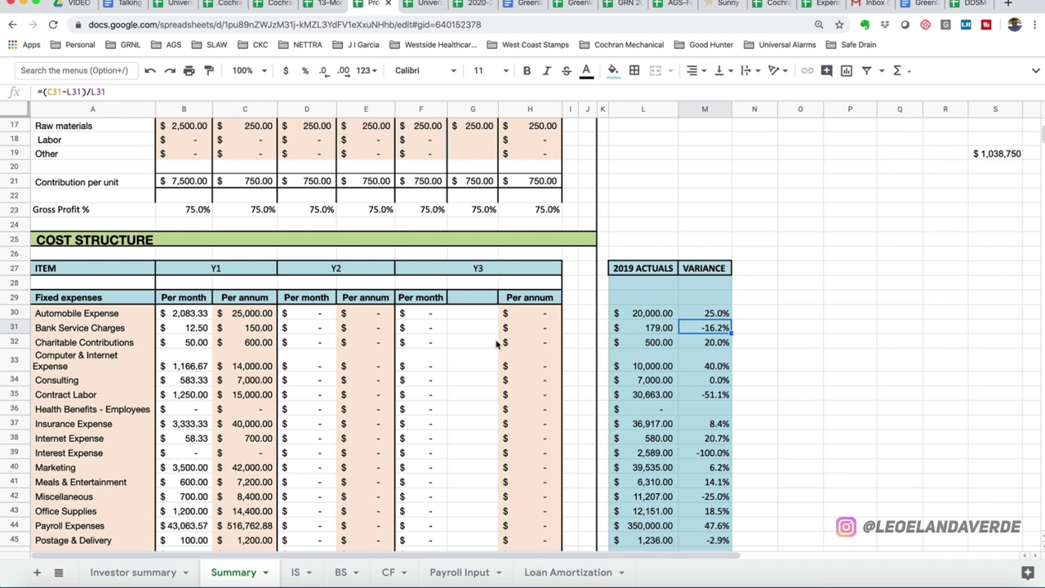
pyautogui.click(203, 324)
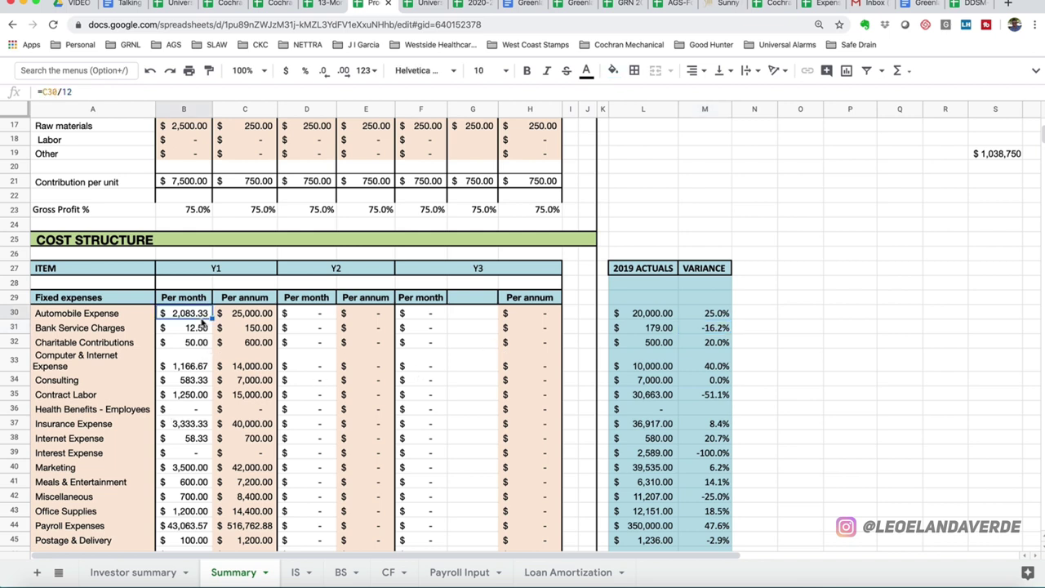
pyautogui.click(245, 327)
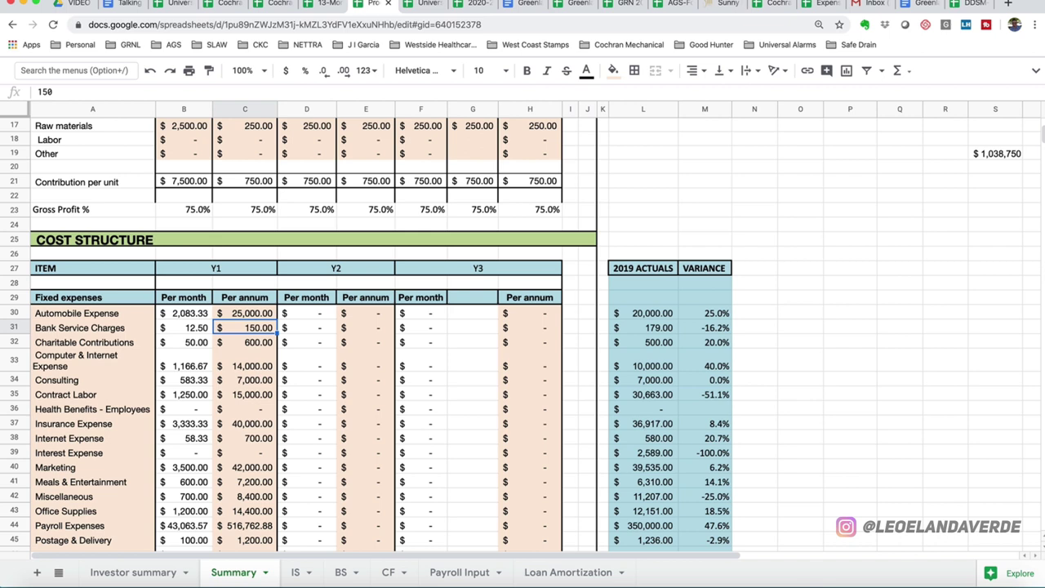
pyautogui.press('Right')
pyautogui.press('Right')
pyautogui.press('Right')
pyautogui.press('Right')
pyautogui.press('Right')
pyautogui.press('Right')
pyautogui.press('Right')
pyautogui.press('Right')
pyautogui.press('Right')
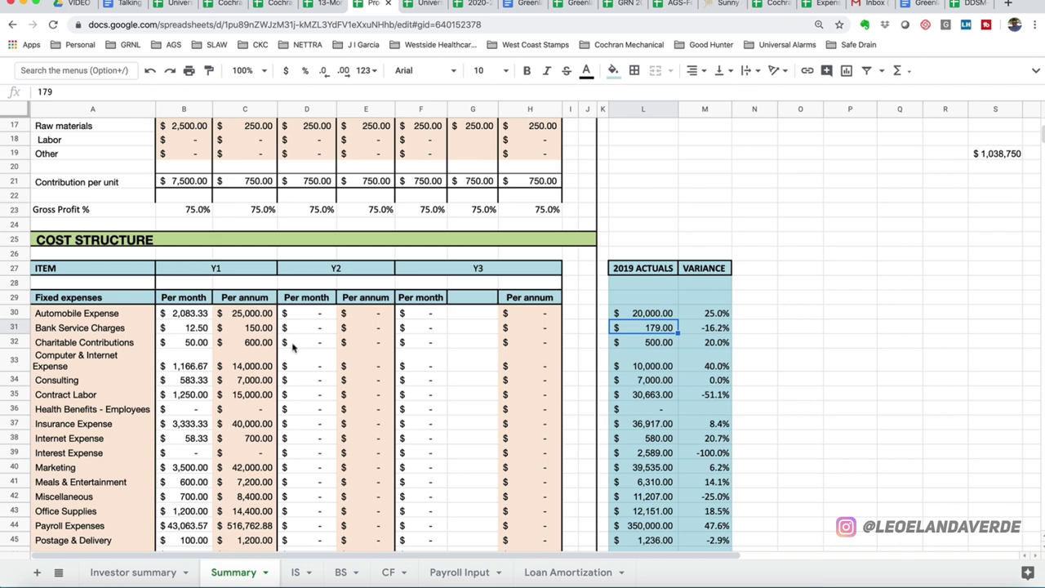
pyautogui.click(256, 344)
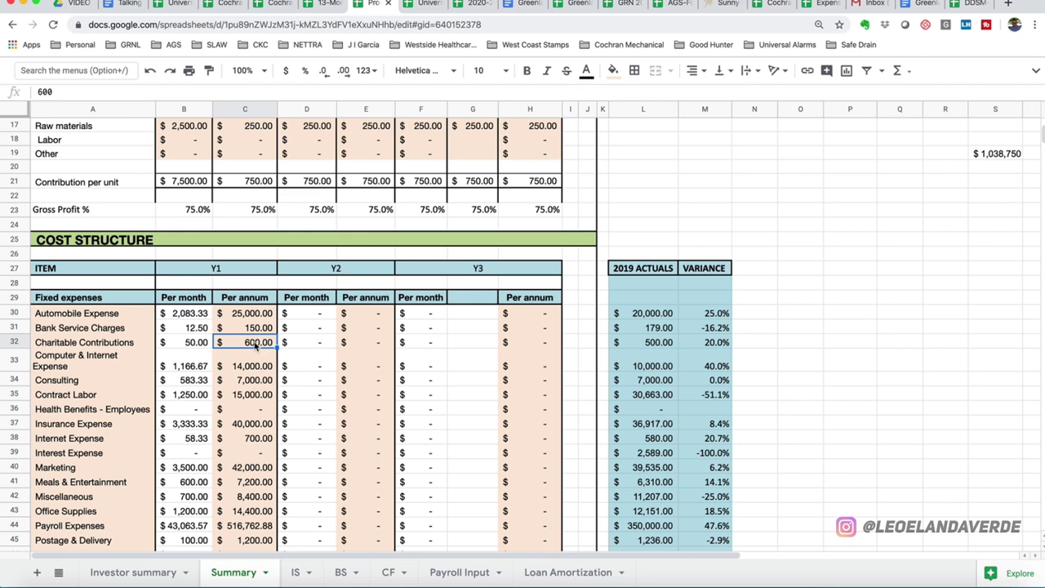
pyautogui.click(201, 343)
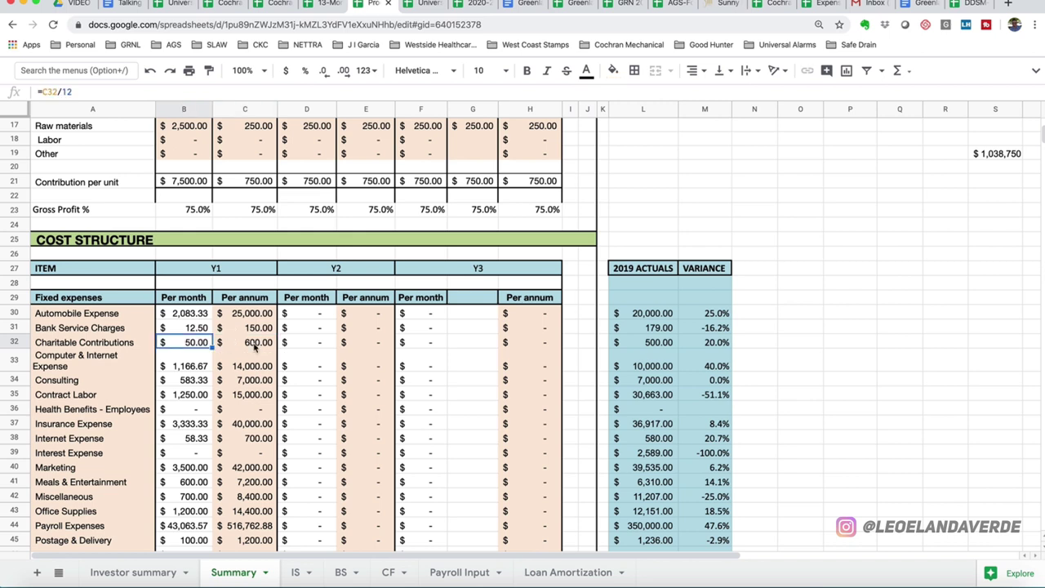
pyautogui.click(255, 346)
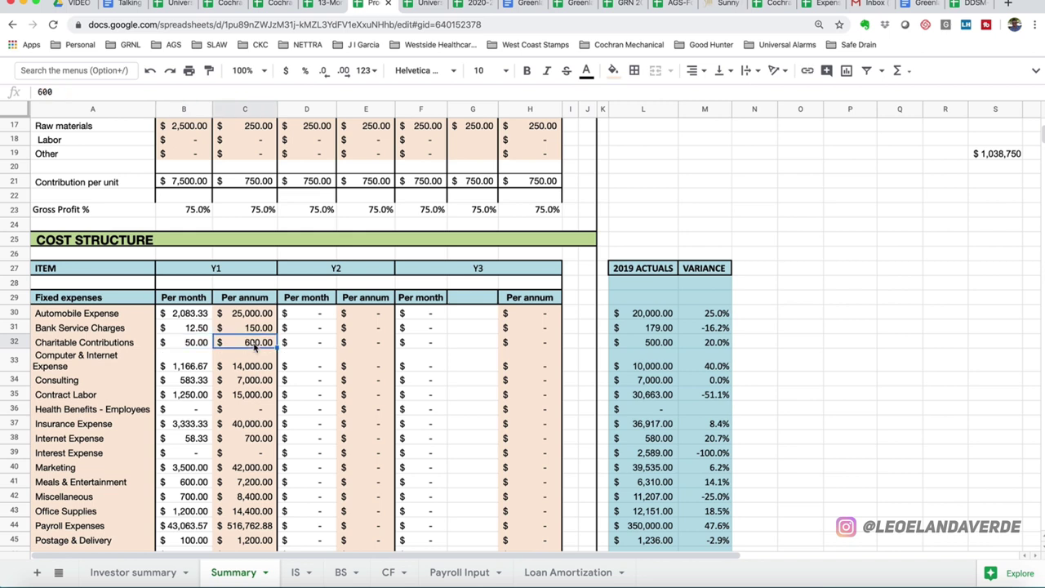
pyautogui.doubleClick(716, 341)
pyautogui.press('Return')
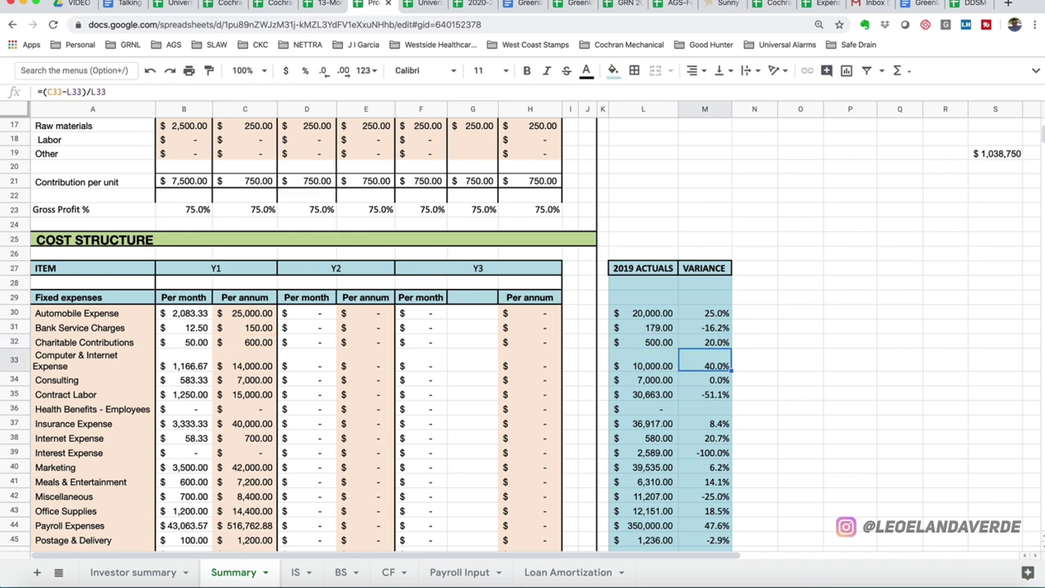
pyautogui.scroll(-2, 273, 420)
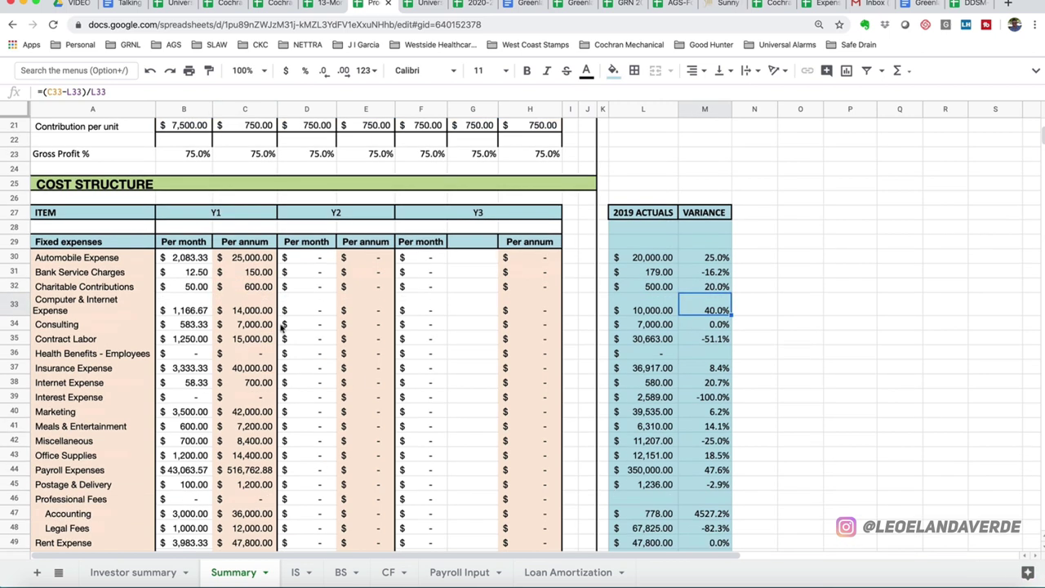
pyautogui.click(259, 313)
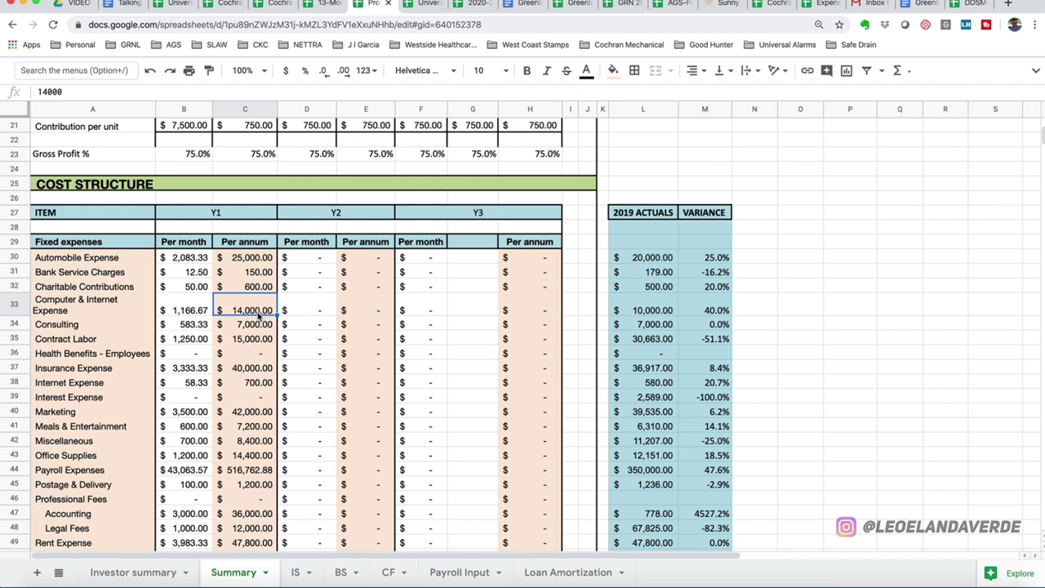
pyautogui.click(715, 311)
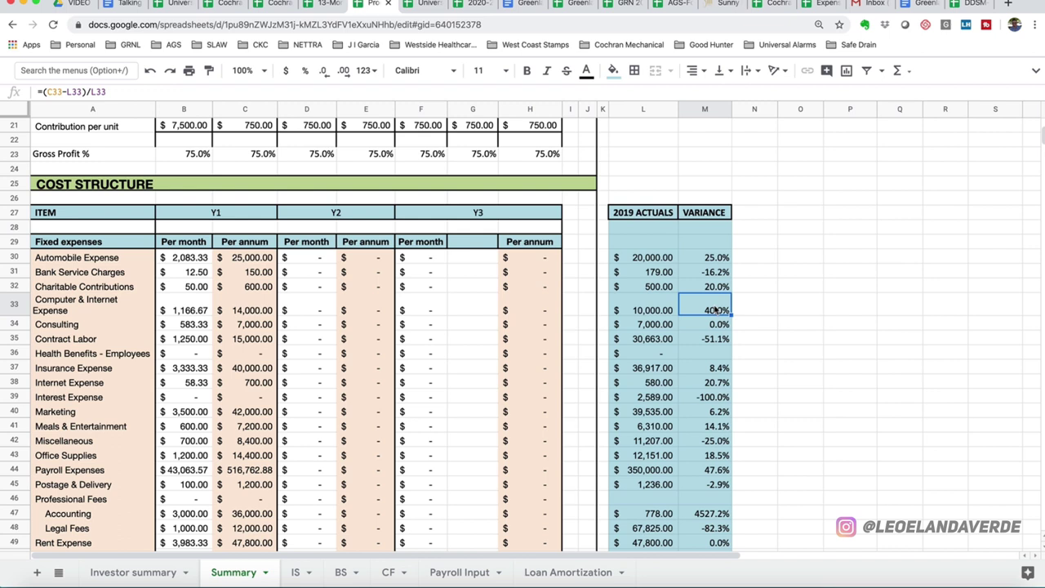
pyautogui.press('Down')
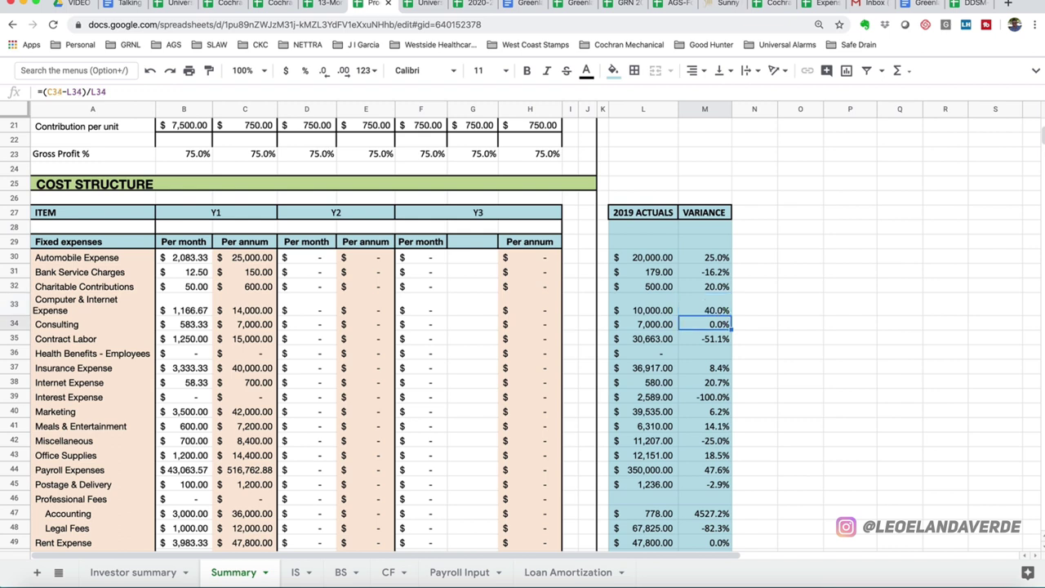
pyautogui.press('Down')
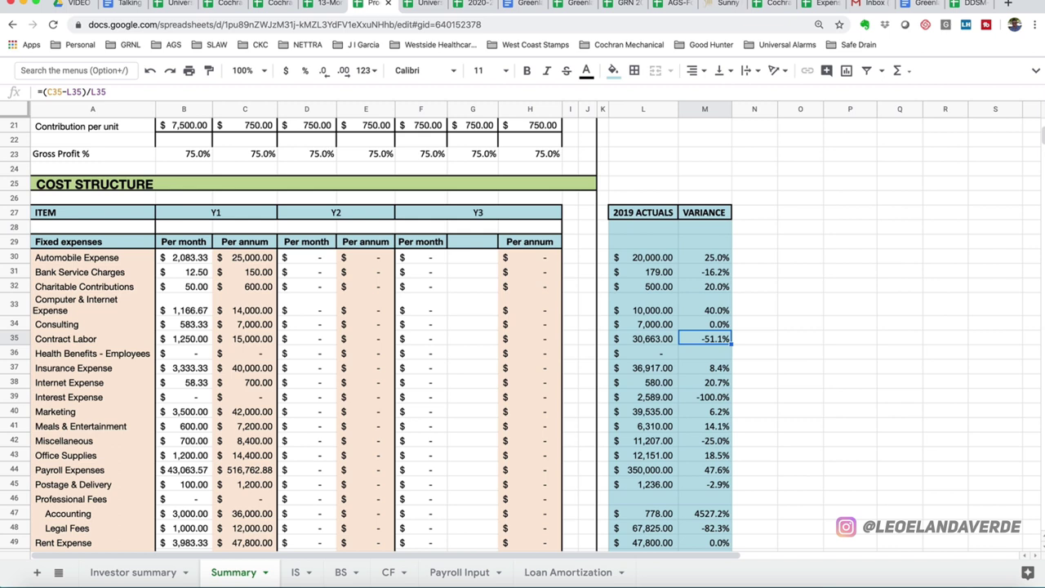
pyautogui.click(705, 353)
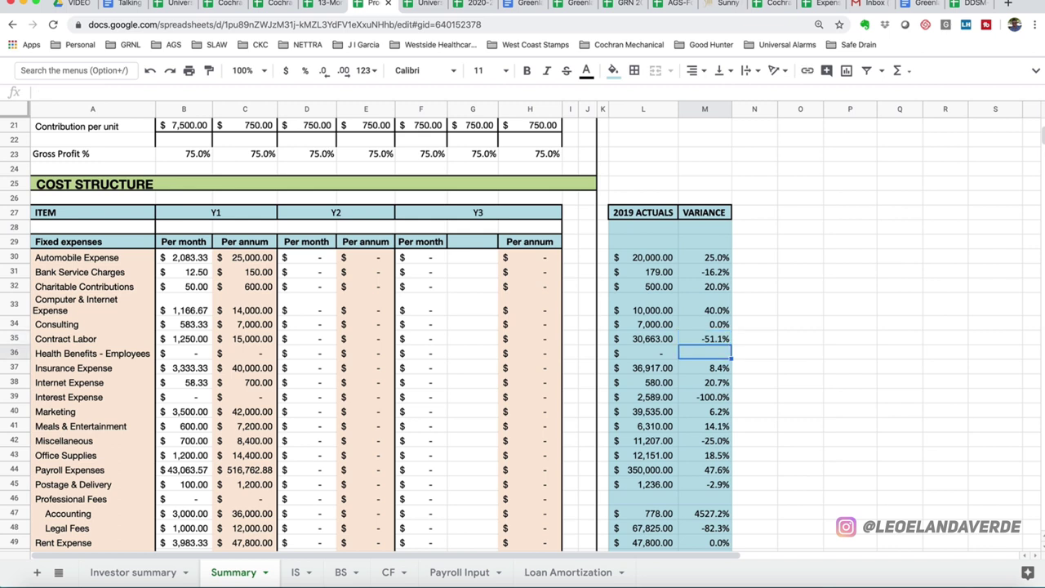
pyautogui.press('Up')
pyautogui.press('Down')
pyautogui.press('Down')
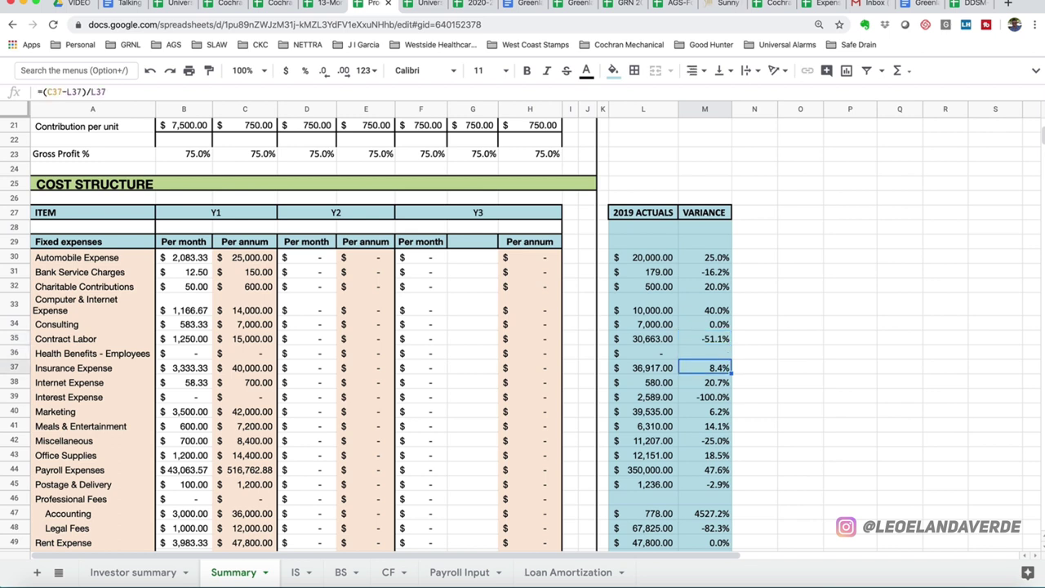
pyautogui.press('Up')
pyautogui.press('Up')
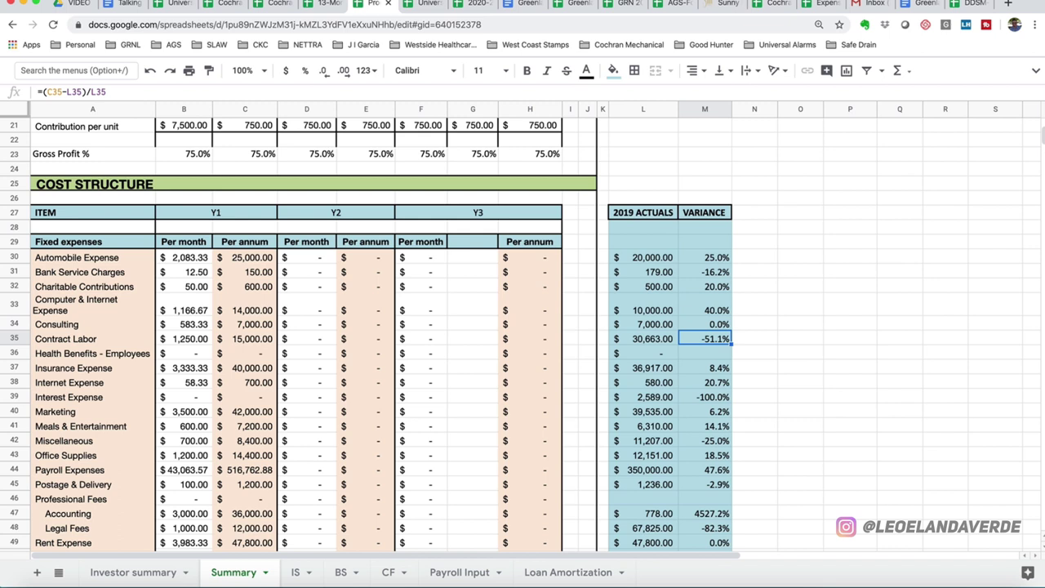
pyautogui.click(644, 338)
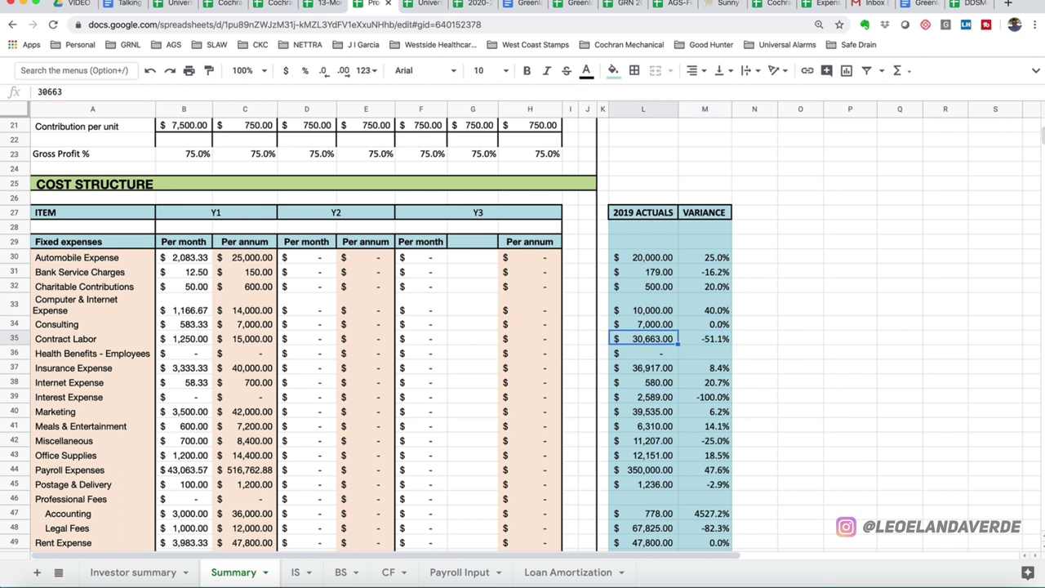
pyautogui.press('Right')
pyautogui.press('Down')
pyautogui.press('Down')
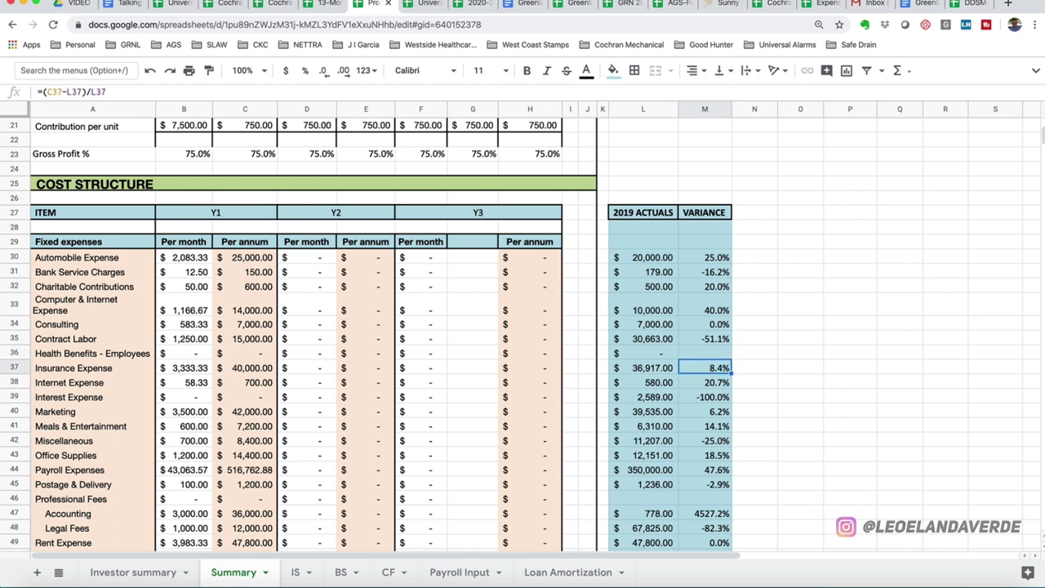
pyautogui.press('Down')
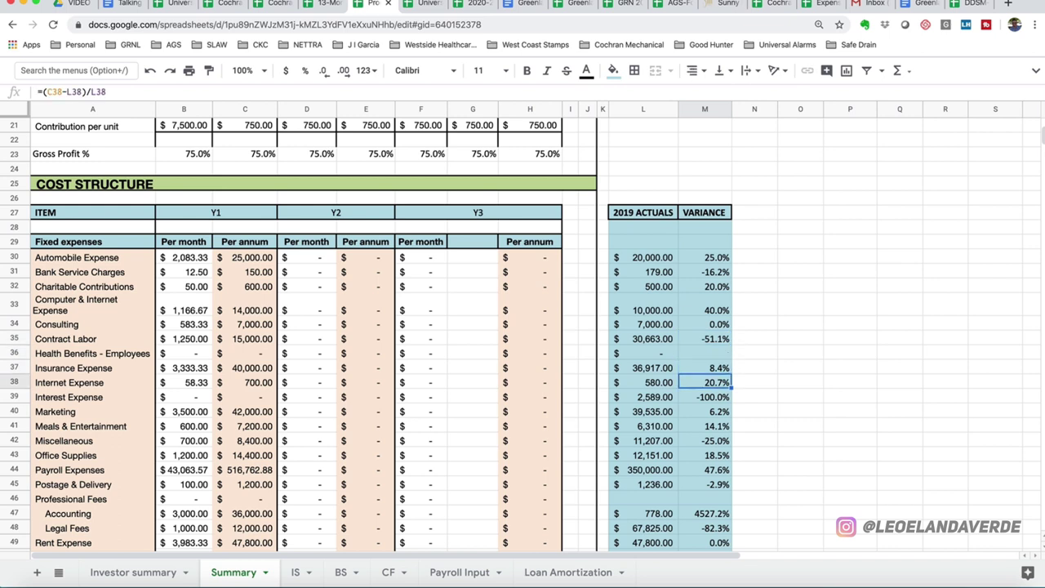
pyautogui.press('Up')
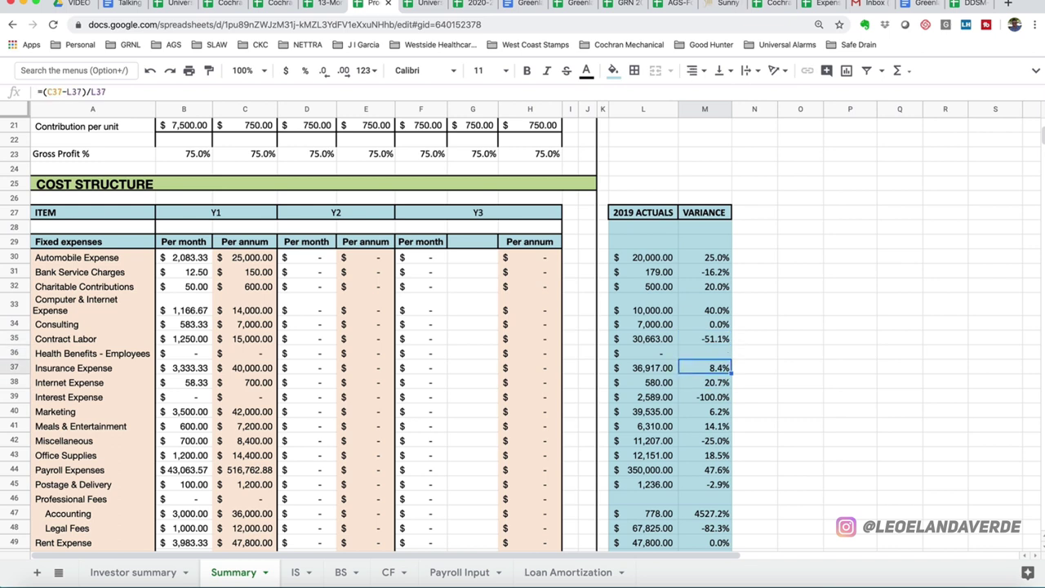
pyautogui.press('Left')
pyautogui.press('Right')
pyautogui.press('Down')
pyautogui.press('Down')
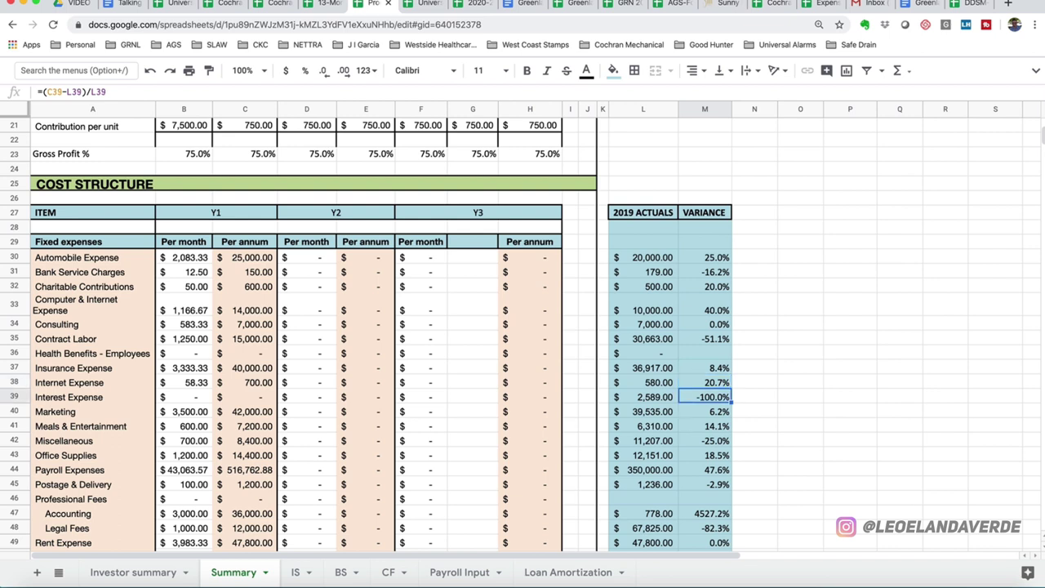
pyautogui.press('Left')
pyautogui.press('Left')
pyautogui.press('Left')
pyautogui.press('Left')
pyautogui.press('Left')
pyautogui.press('Left')
pyautogui.press('Left')
pyautogui.press('Left')
pyautogui.press('Left')
pyautogui.press('Left')
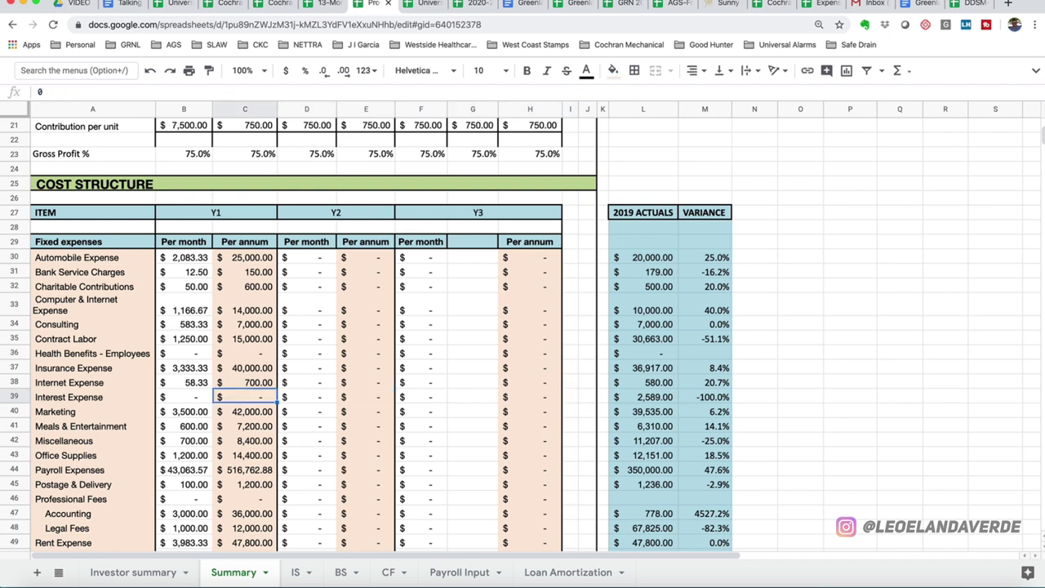
pyautogui.press('Down')
pyautogui.press('Down')
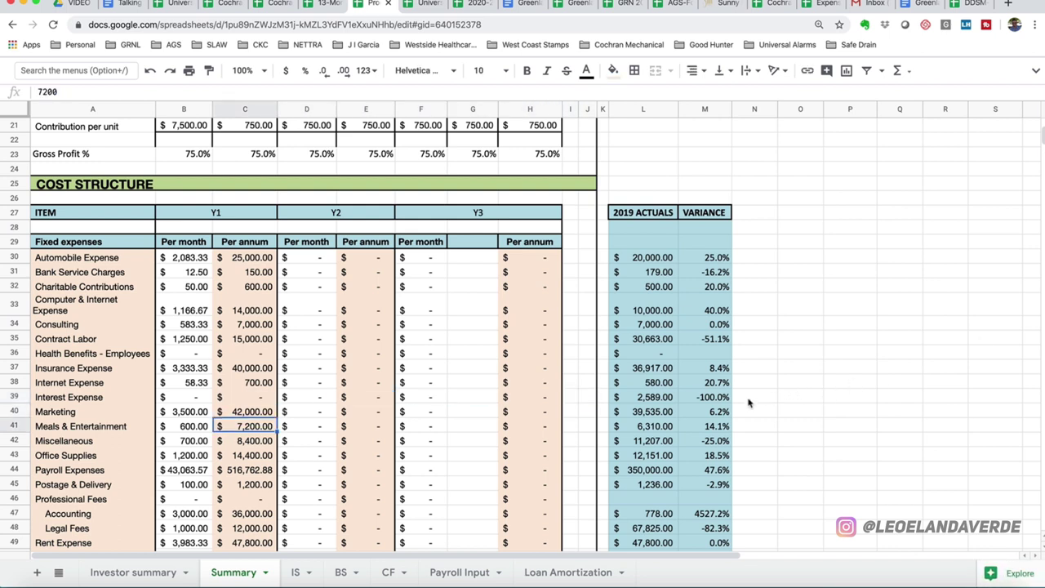
pyautogui.click(710, 410)
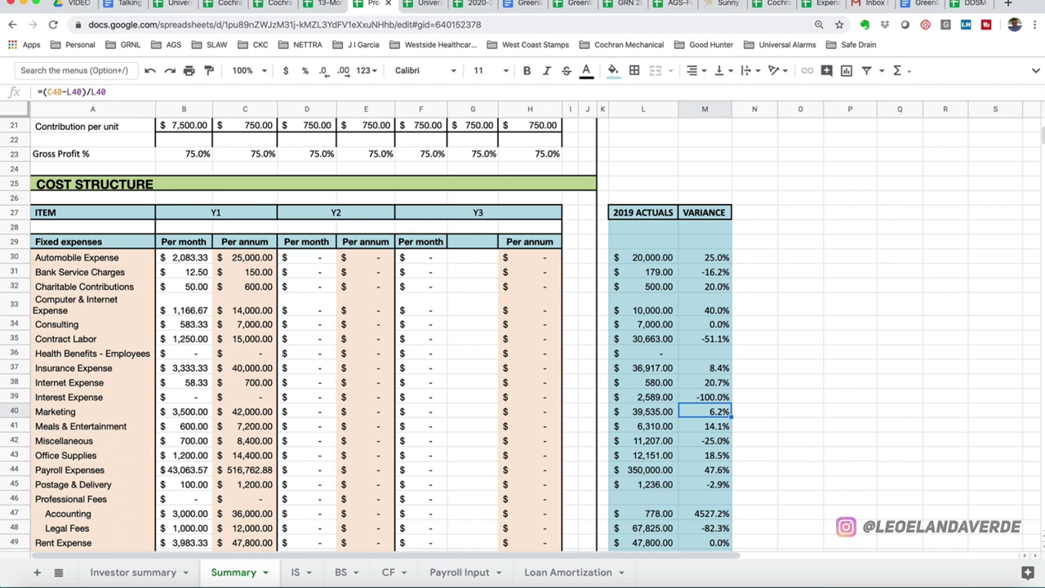
pyautogui.click(705, 425)
pyautogui.click(704, 440)
pyautogui.scroll(-3, 523, 333)
pyautogui.click(705, 382)
pyautogui.click(704, 397)
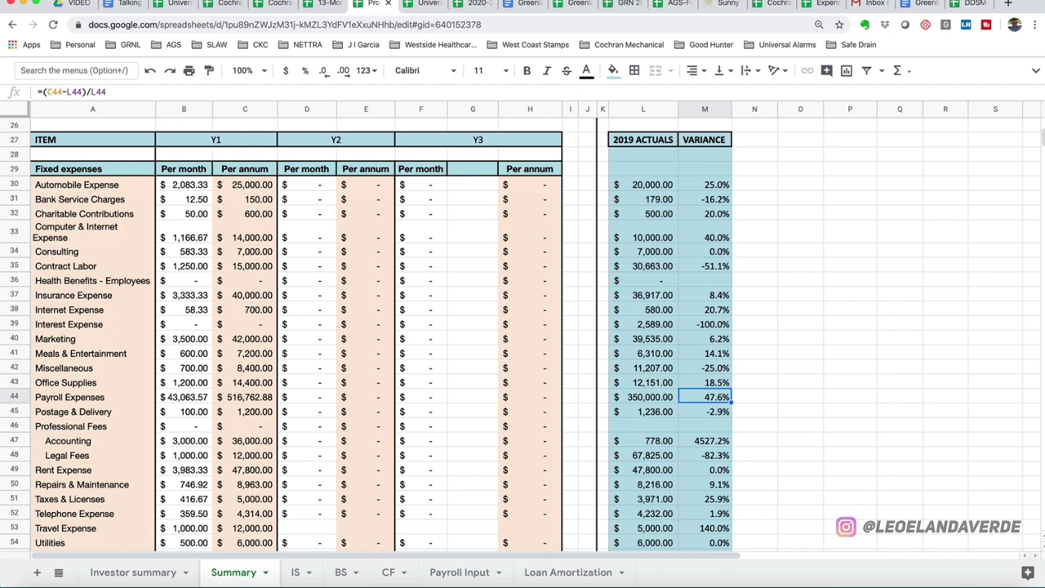
pyautogui.click(644, 397)
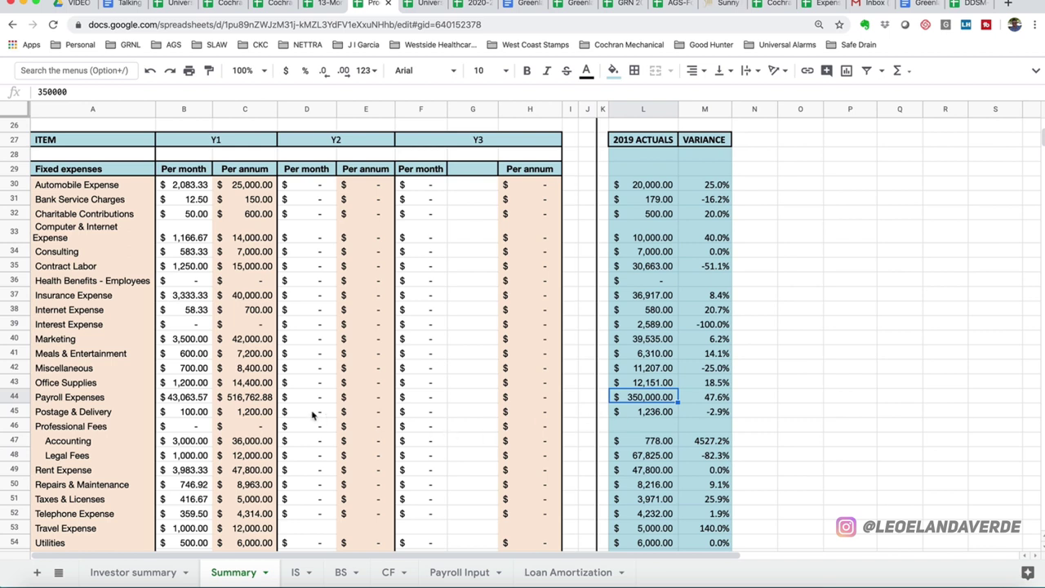
pyautogui.click(266, 400)
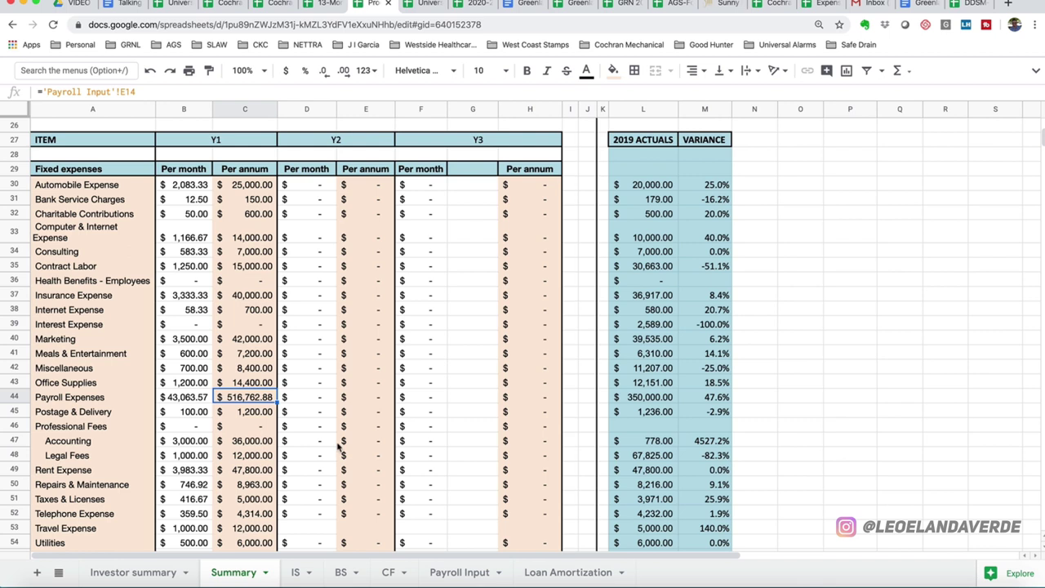
# - On Payroll Input, trace the first employee's wage, employer payroll formula and total
pyautogui.click(463, 573)
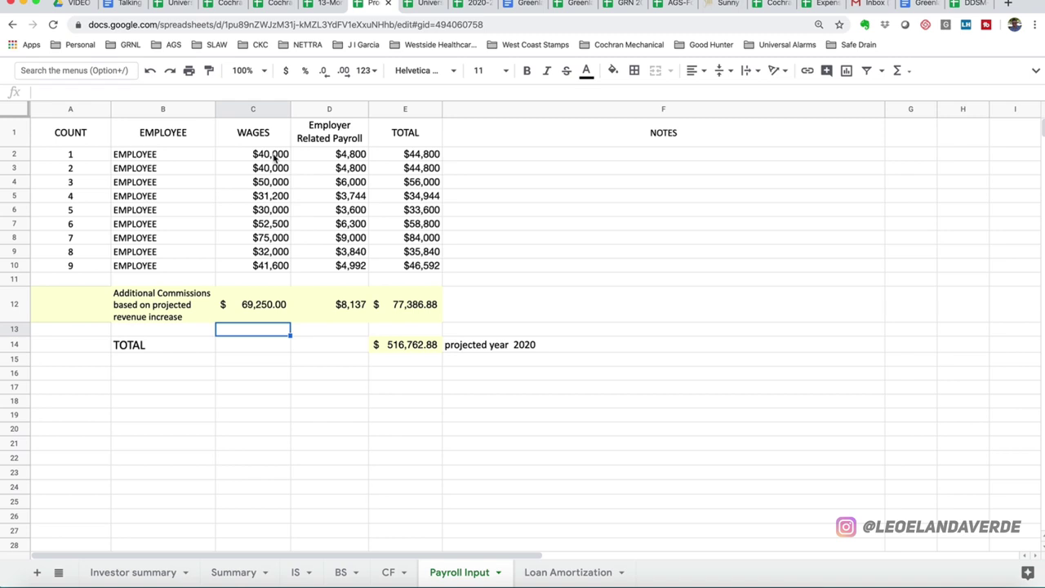
pyautogui.click(275, 159)
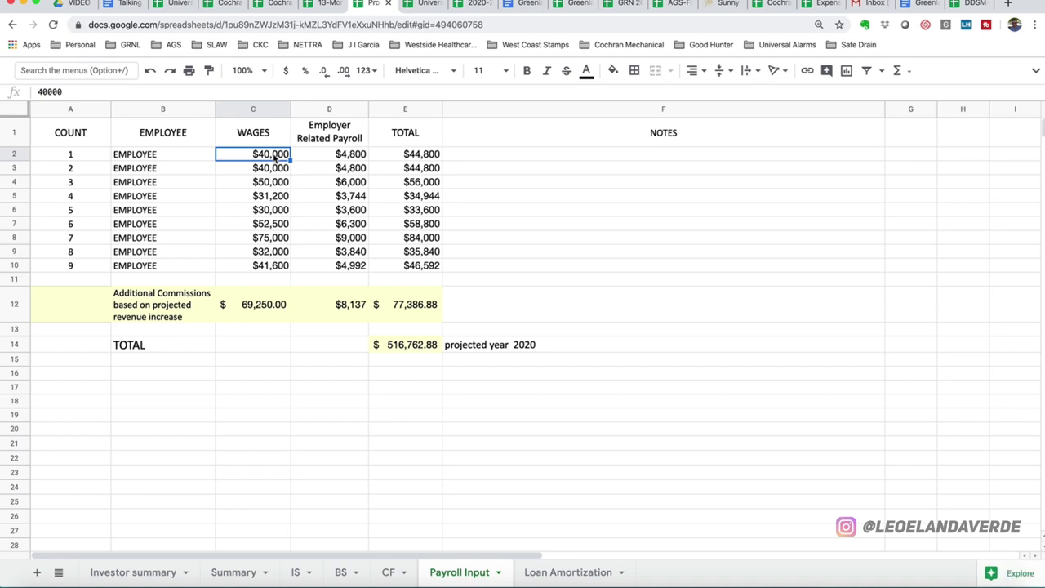
pyautogui.press('Right')
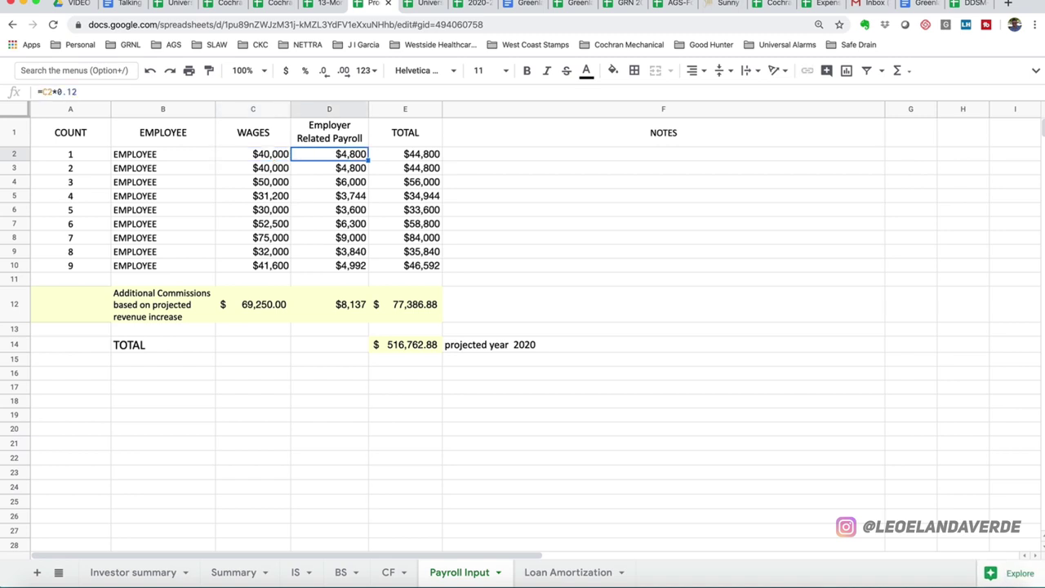
pyautogui.doubleClick(344, 154)
pyautogui.press('Return')
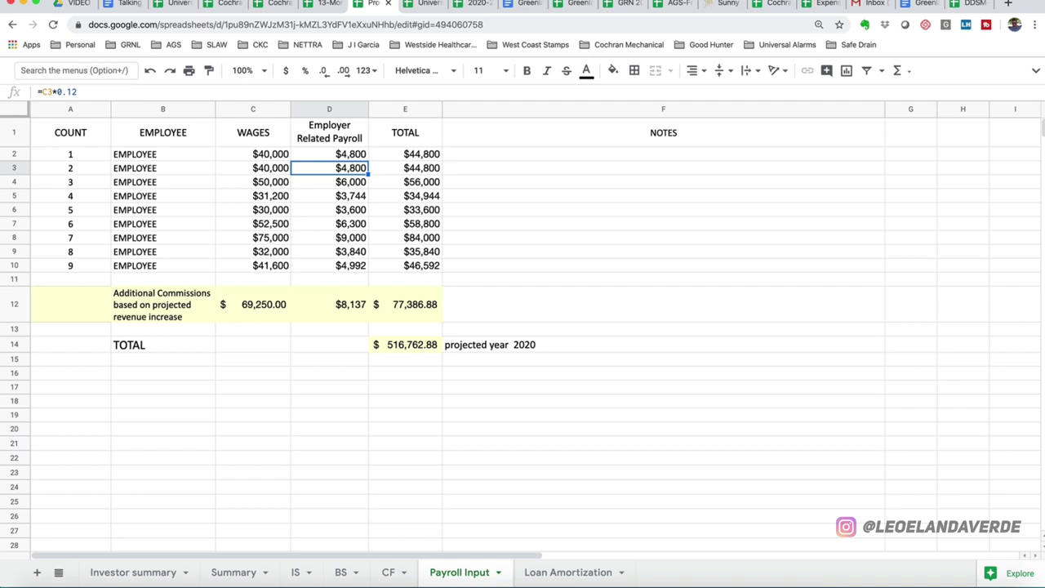
pyautogui.click(329, 154)
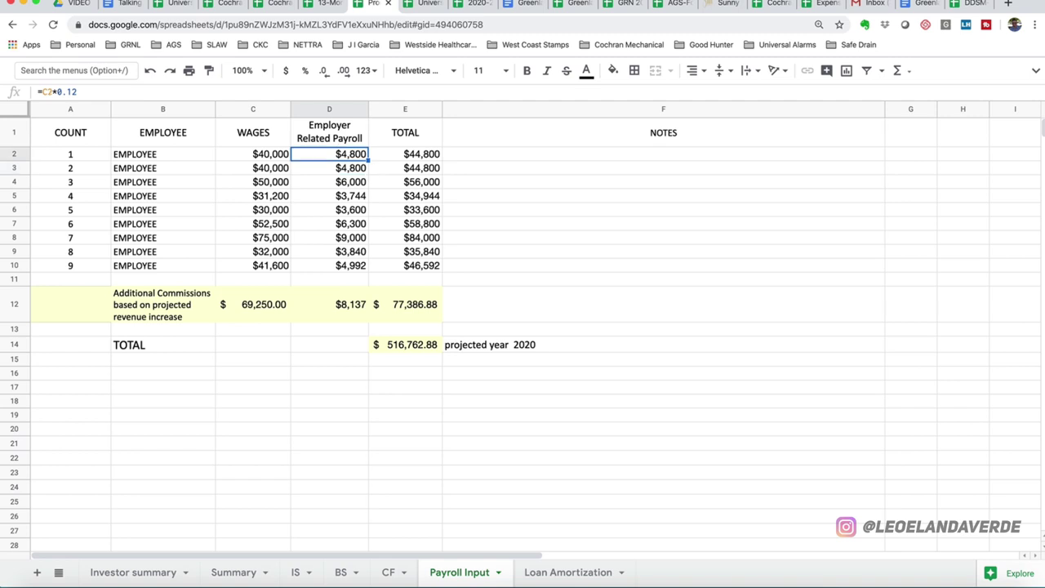
pyautogui.click(405, 154)
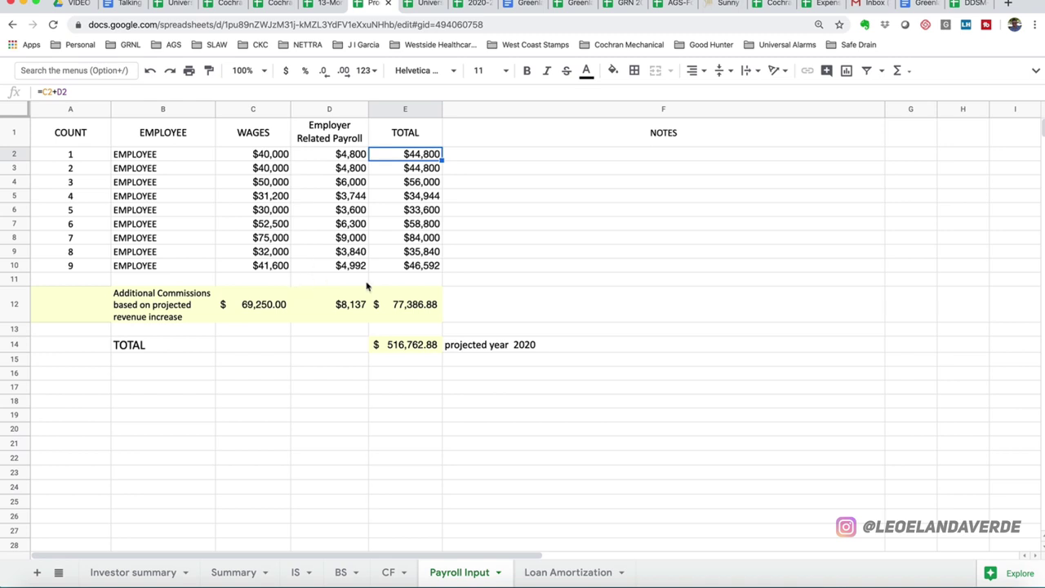
# - Sum the nine employee totals and check the $69,250.00 commissions (5% of IS!O3) and TOTAL formulas
pyautogui.moveTo(417, 160)
pyautogui.mouseDown()
pyautogui.moveTo(461, 185)
pyautogui.moveTo(420, 167)
pyautogui.mouseUp()
pyautogui.moveTo(435, 211); pyautogui.dragTo(434, 266)
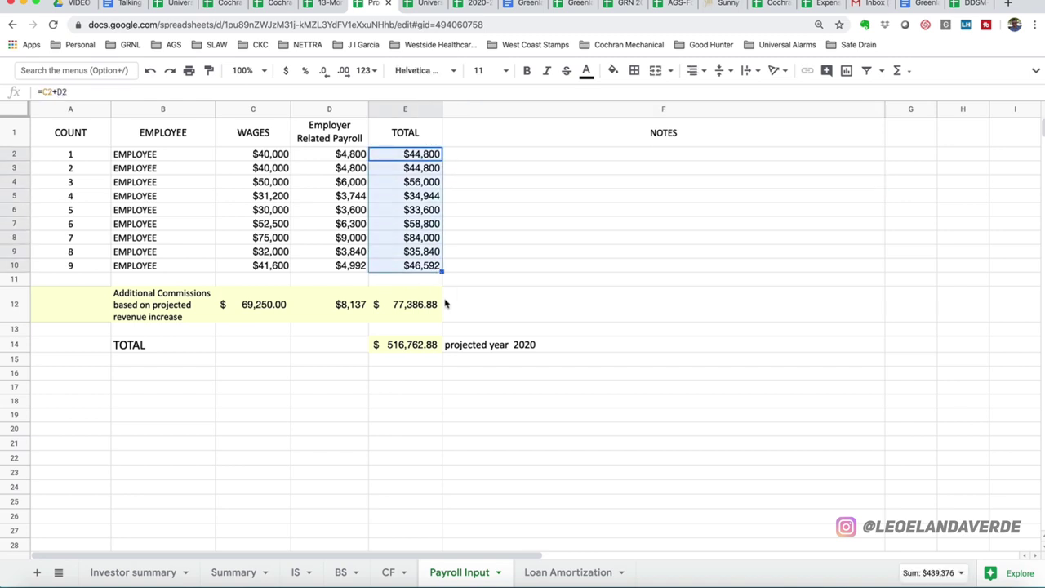
pyautogui.click(185, 308)
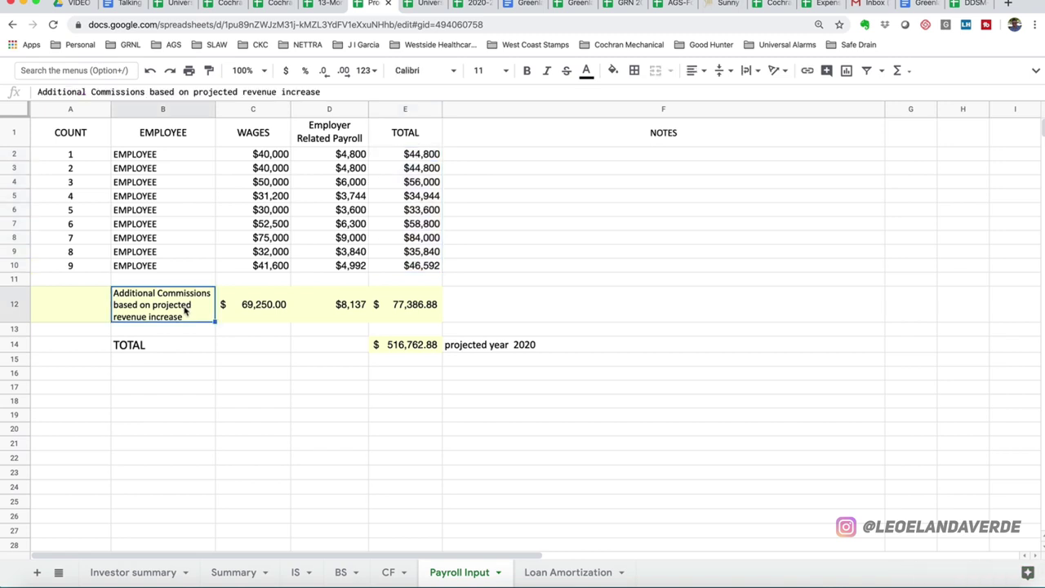
pyautogui.click(270, 315)
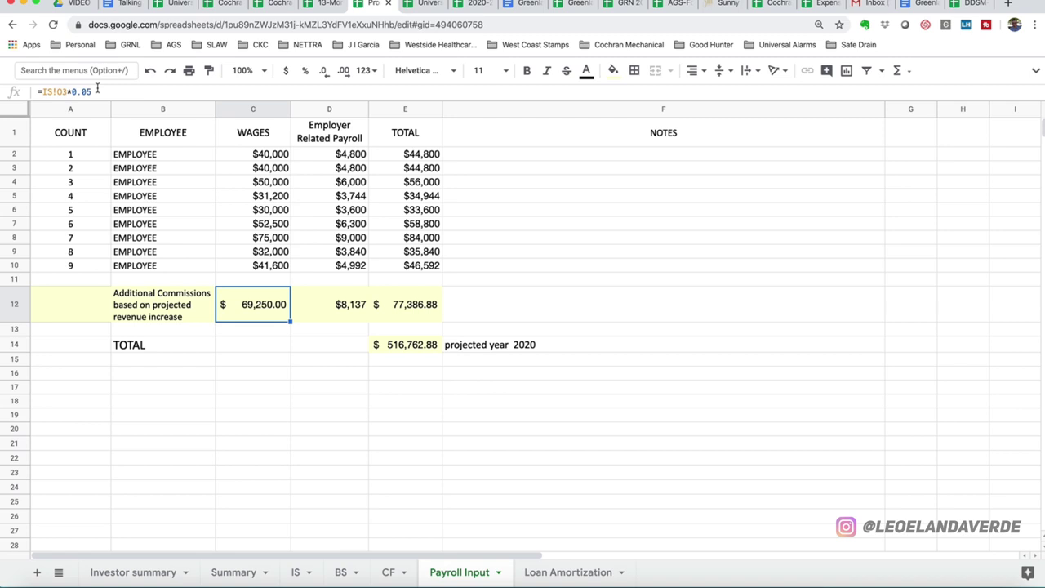
pyautogui.press('Right')
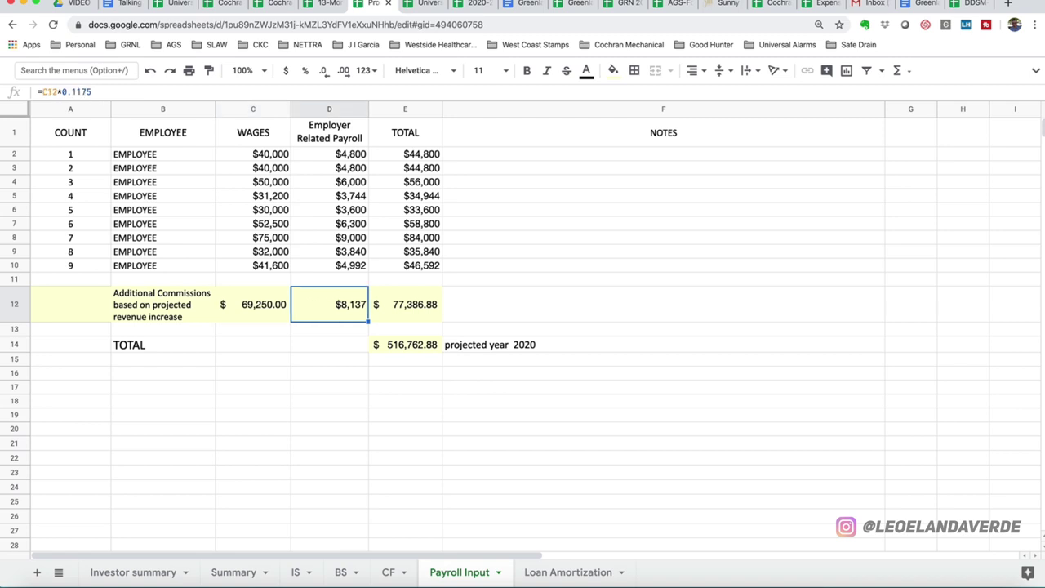
pyautogui.press('Right')
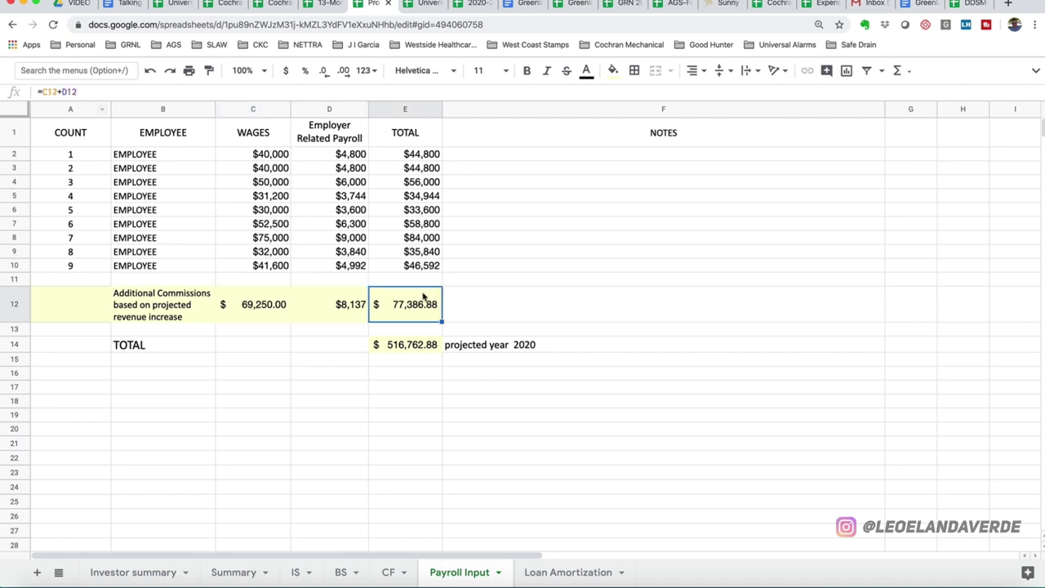
pyautogui.click(418, 346)
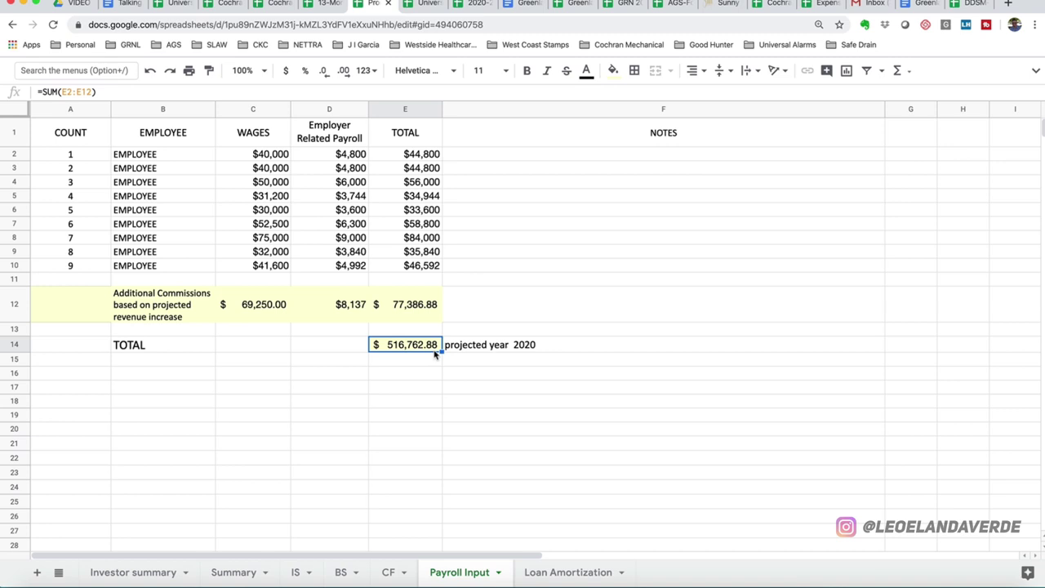
pyautogui.click(205, 418)
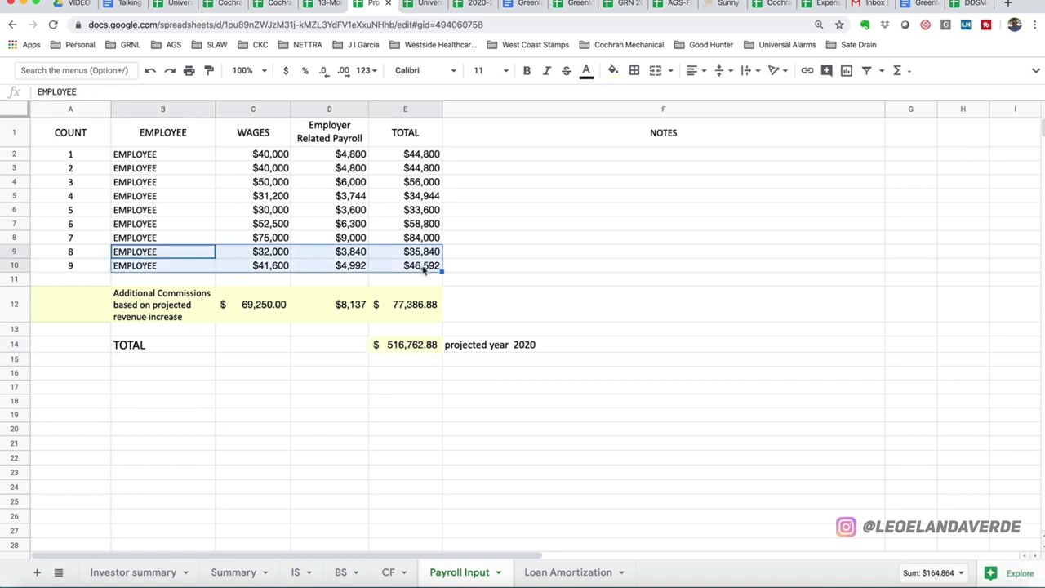
pyautogui.press('Delete')
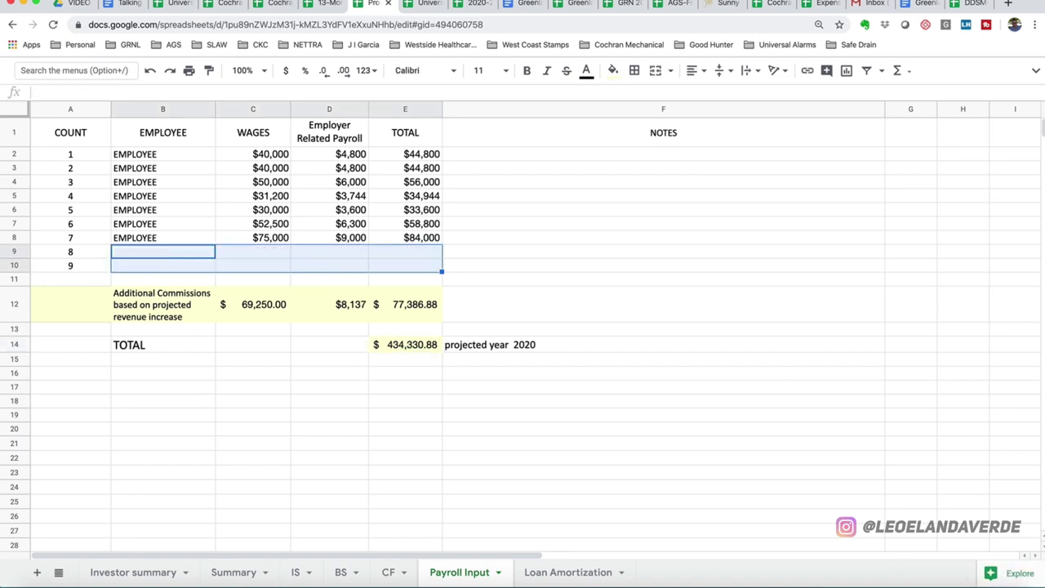
pyautogui.hotkey('ctrl', 'z')
pyautogui.click(373, 371)
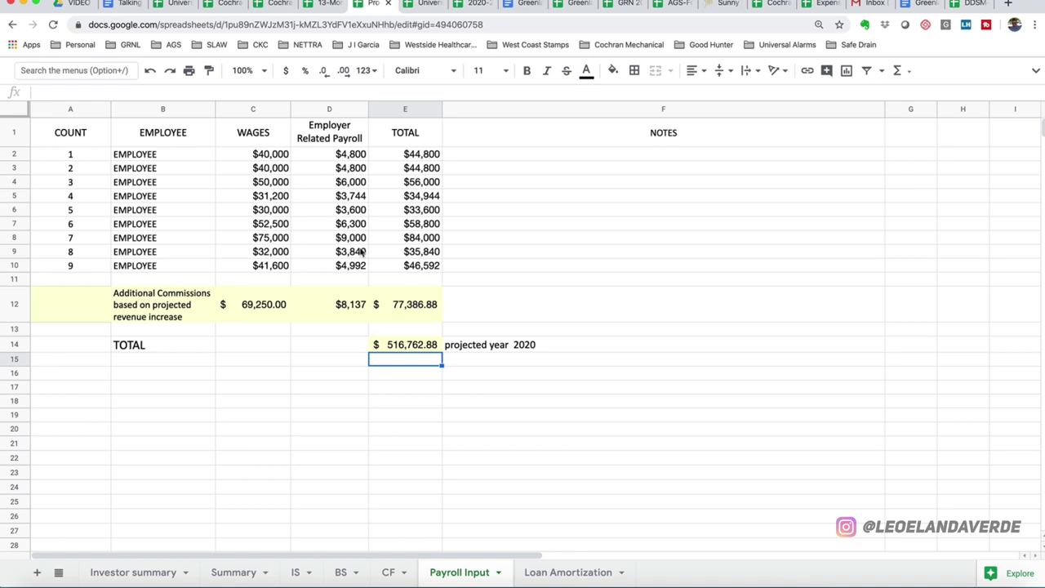
pyautogui.click(415, 350)
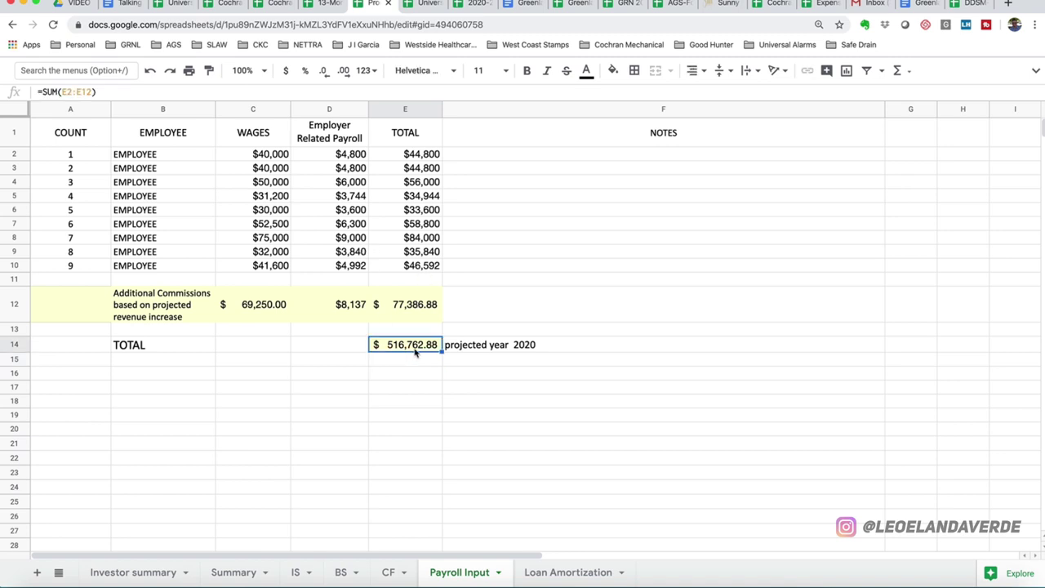
pyautogui.click(88, 253)
pyautogui.moveTo(89, 253); pyautogui.dragTo(407, 268)
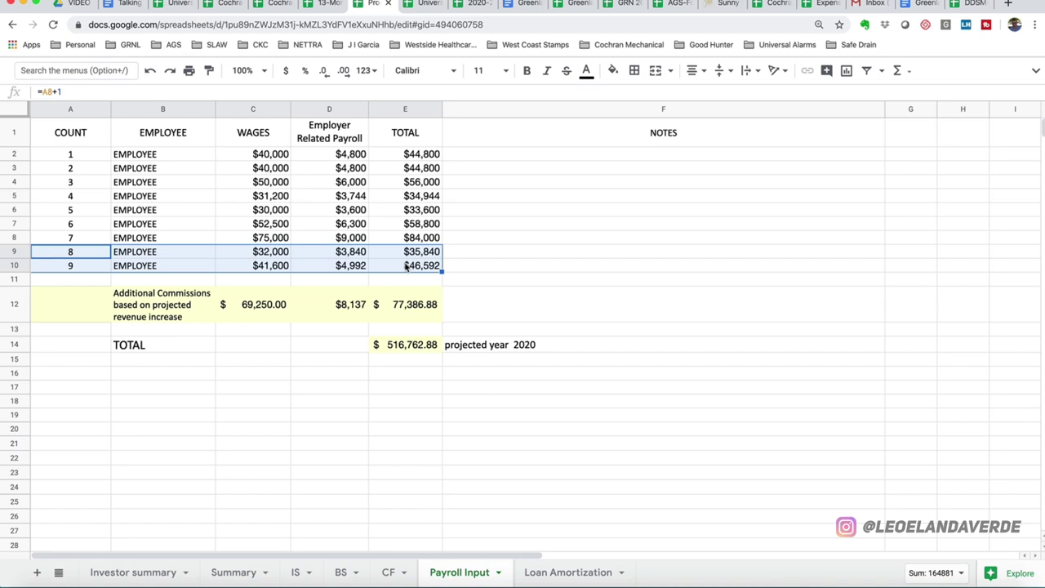
pyautogui.press('Delete')
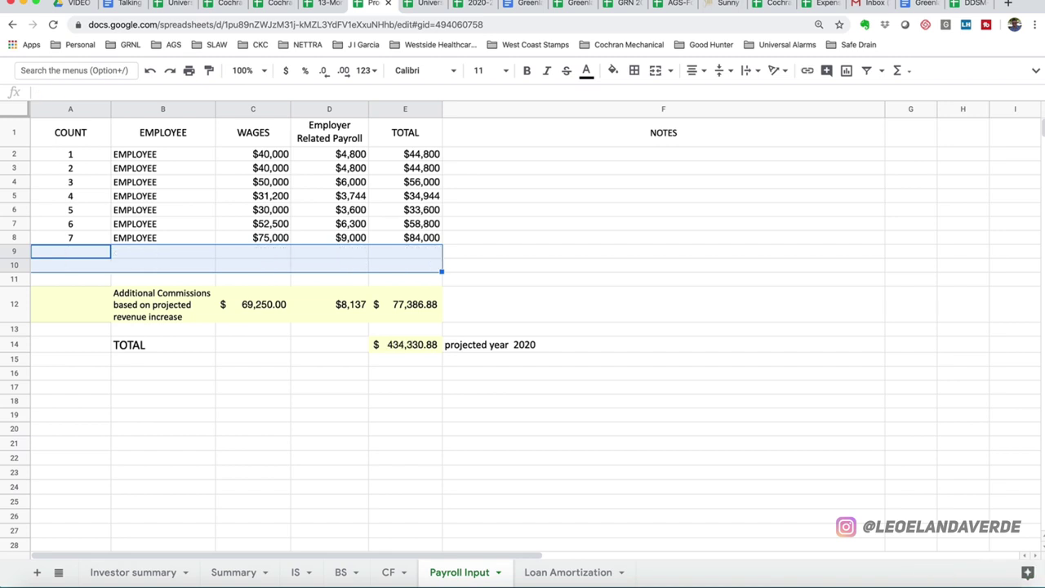
pyautogui.hotkey('ctrl', 'z')
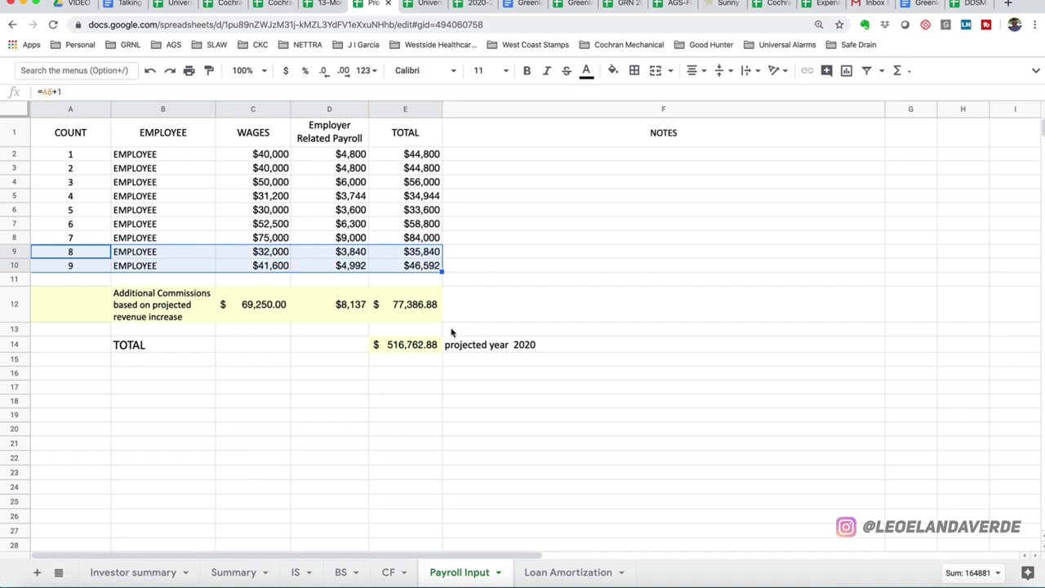
pyautogui.click(403, 390)
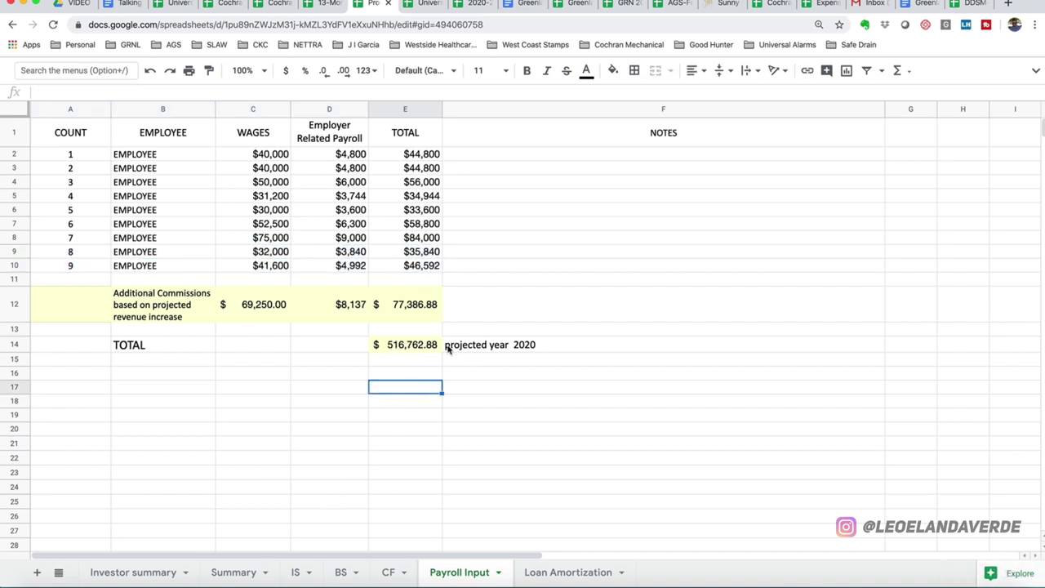
pyautogui.click(411, 349)
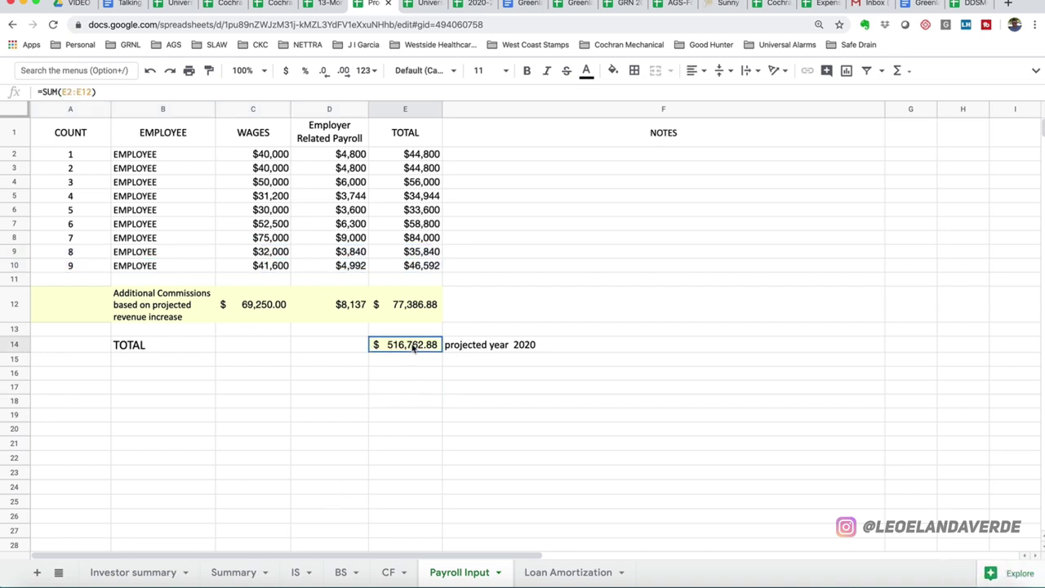
pyautogui.click(236, 572)
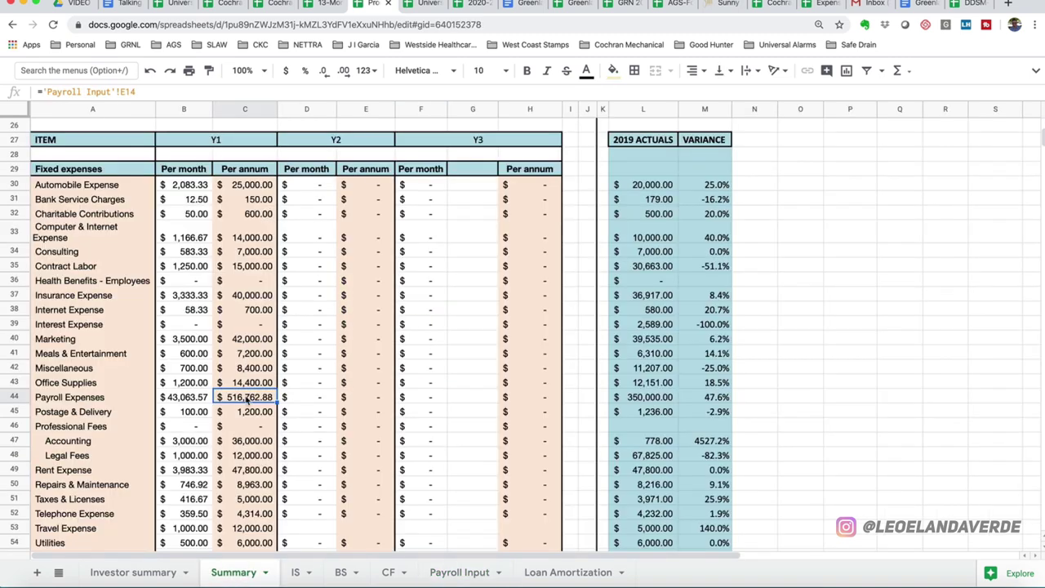
pyautogui.click(197, 398)
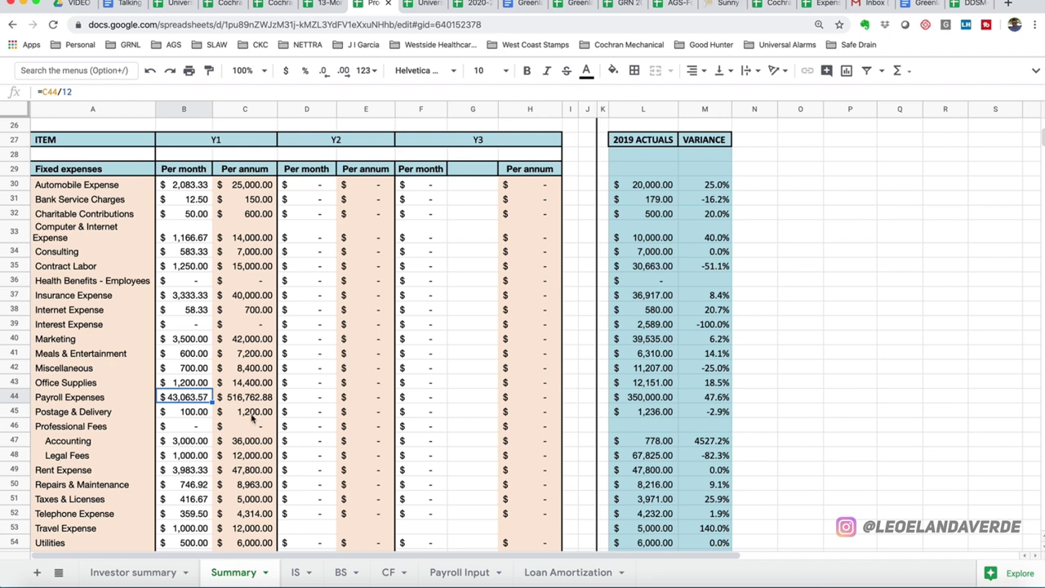
pyautogui.scroll(-2, 252, 418)
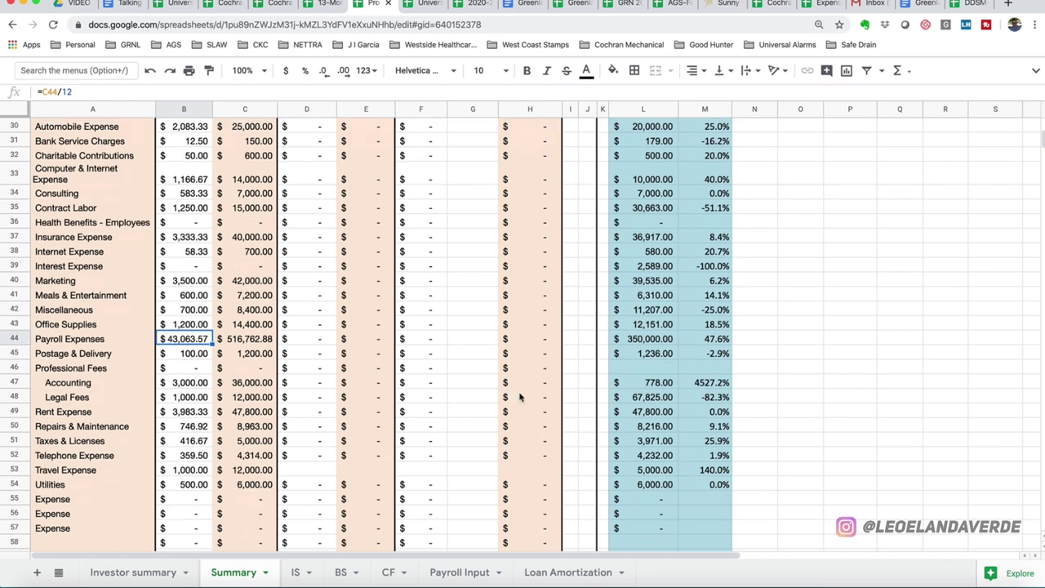
pyautogui.scroll(-1, 597, 376)
pyautogui.scroll(-2, 596, 377)
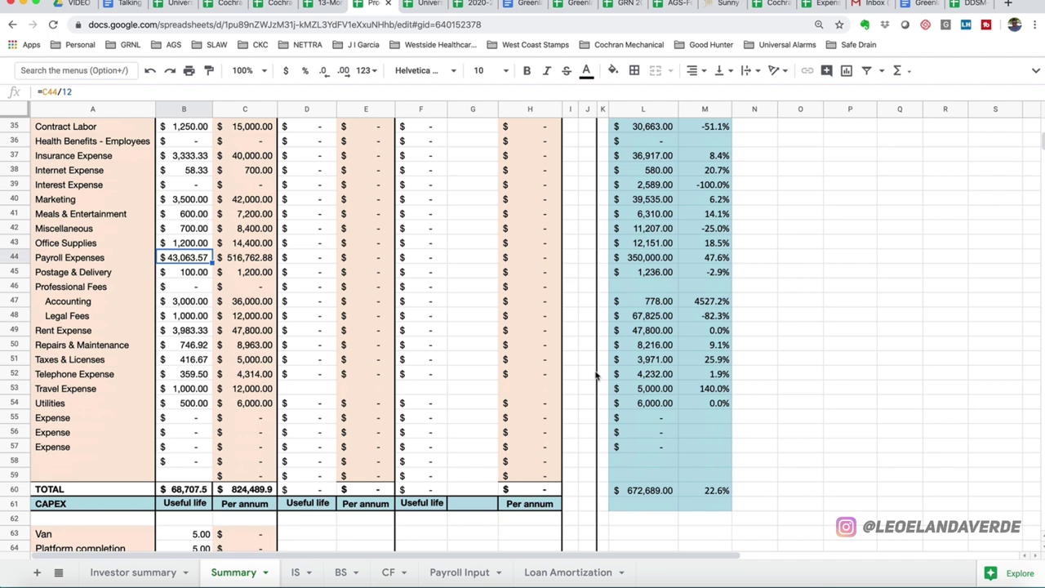
pyautogui.click(664, 494)
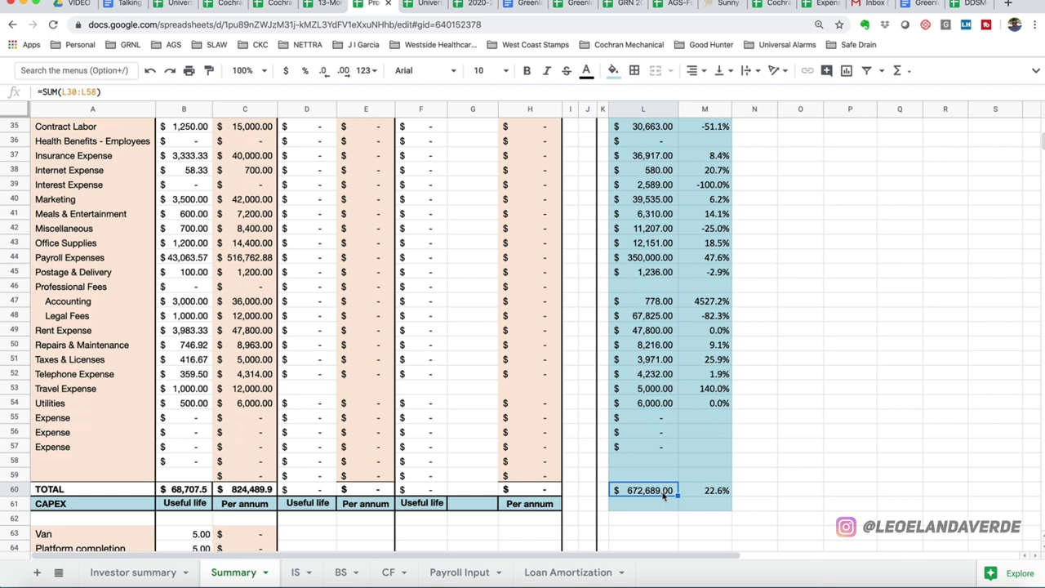
pyautogui.click(240, 488)
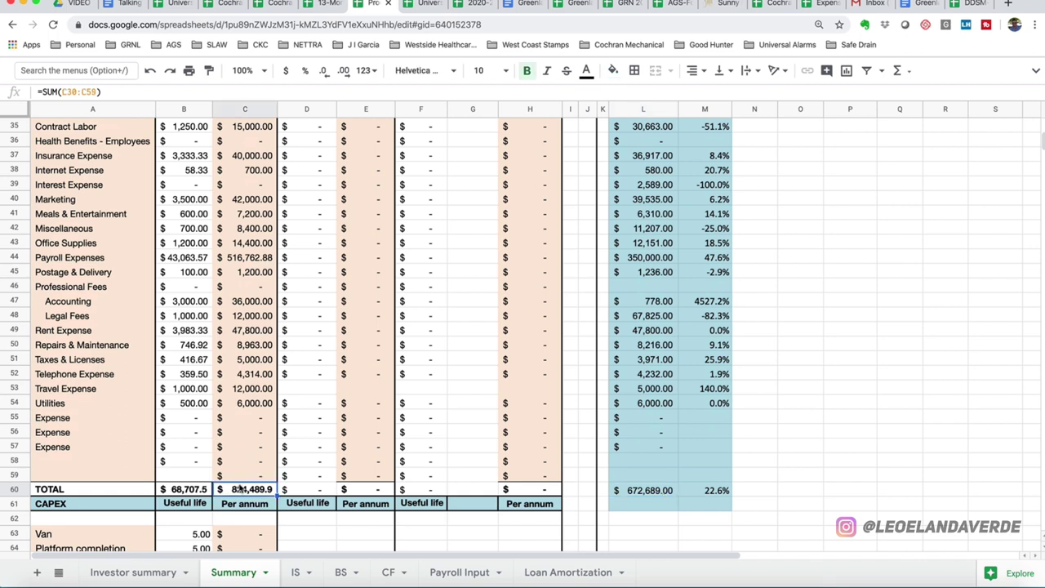
# - Inspect the Summary's total variance formula and scroll through the cost structure
pyautogui.click(726, 491)
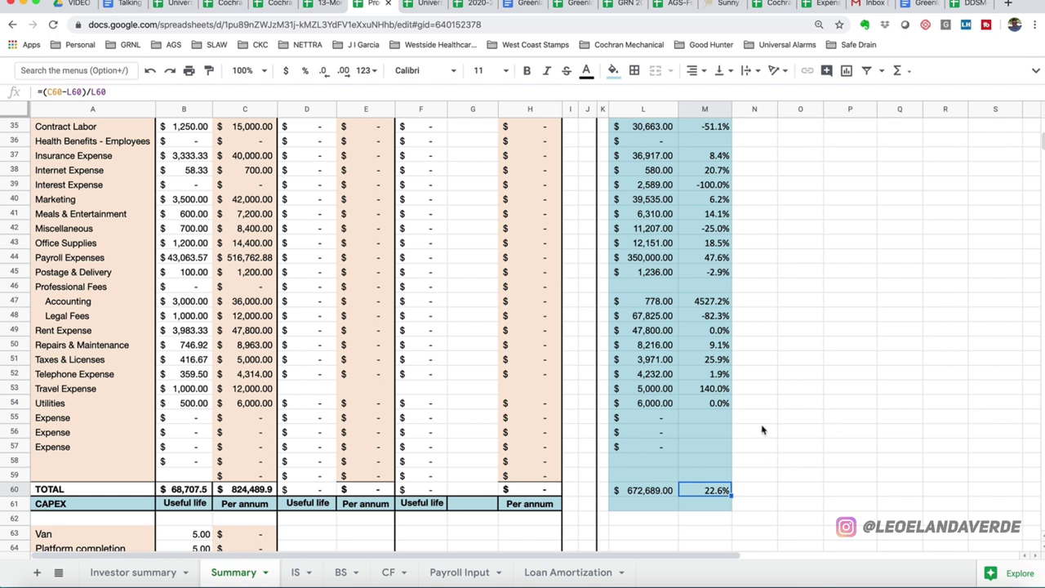
pyautogui.scroll(5, 489, 461)
pyautogui.scroll(2, 488, 461)
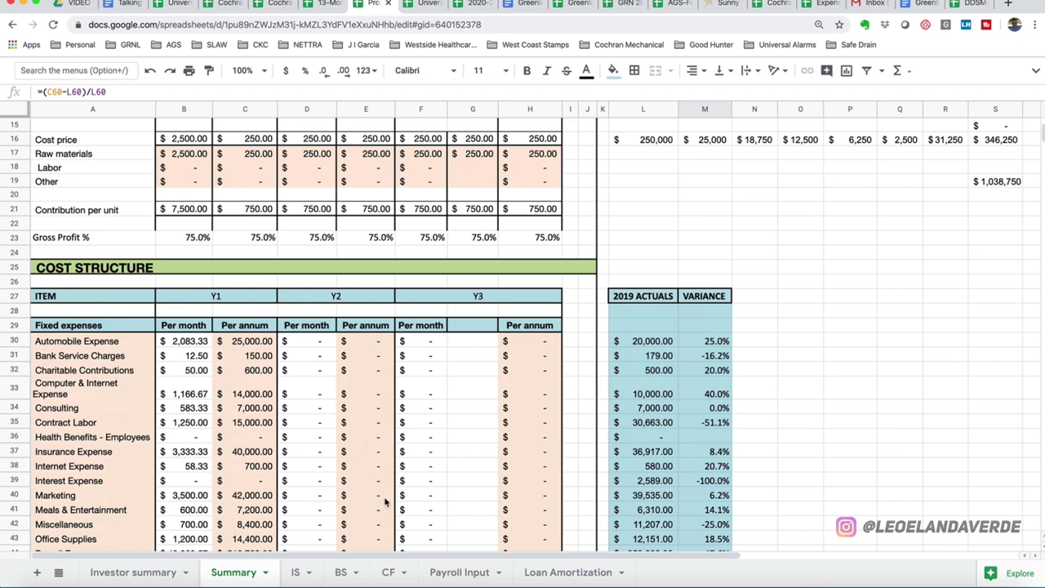
pyautogui.scroll(-2, 405, 478)
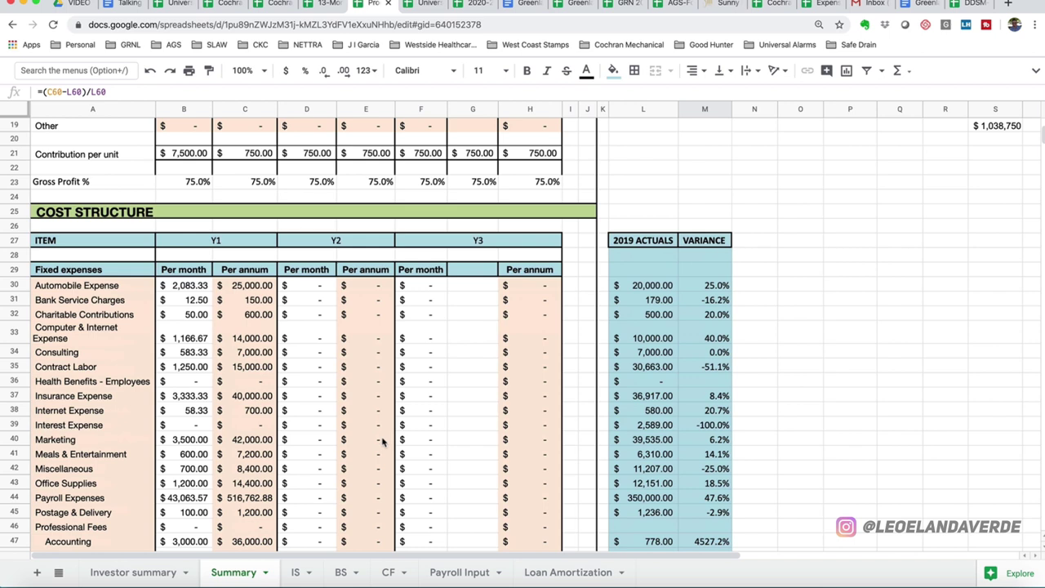
pyautogui.scroll(-2, 384, 440)
pyautogui.click(296, 571)
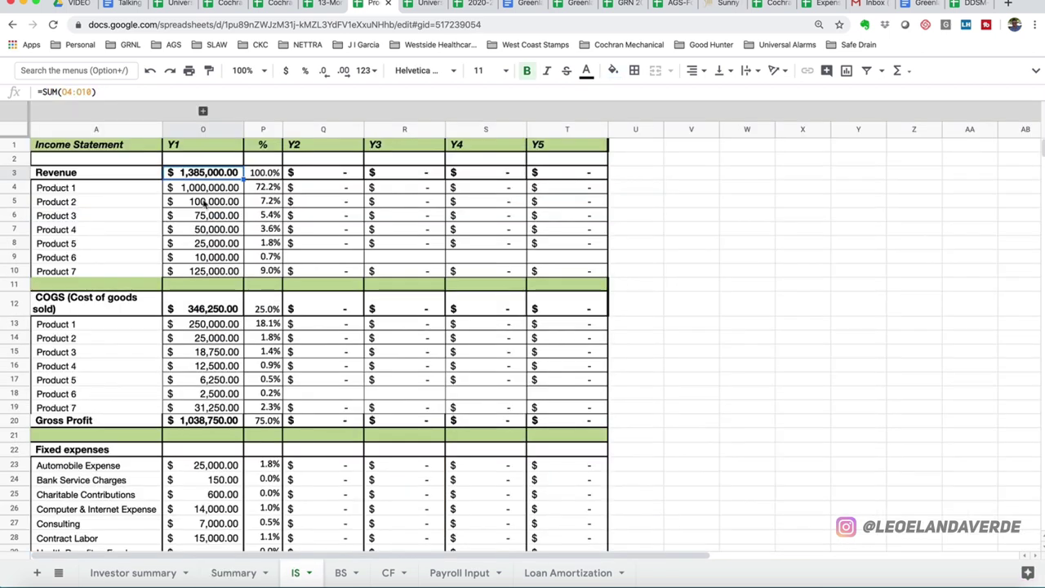
pyautogui.click(198, 230)
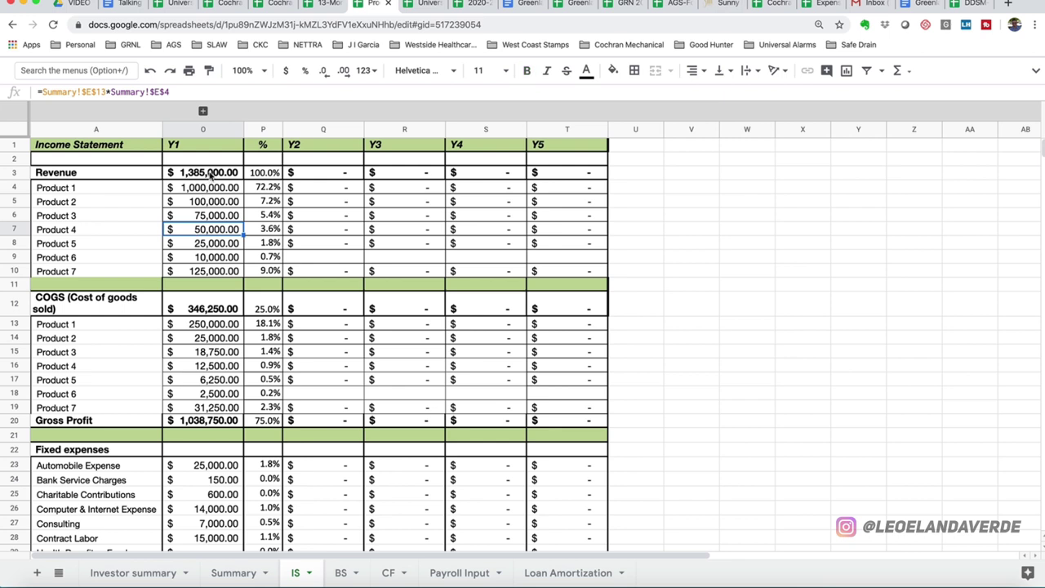
pyautogui.click(209, 174)
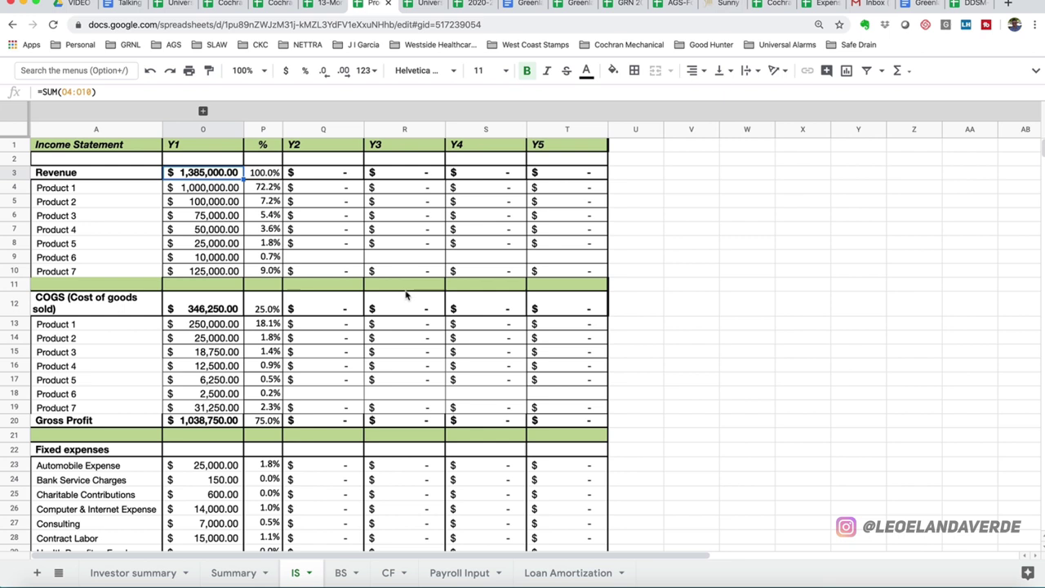
pyautogui.click(236, 420)
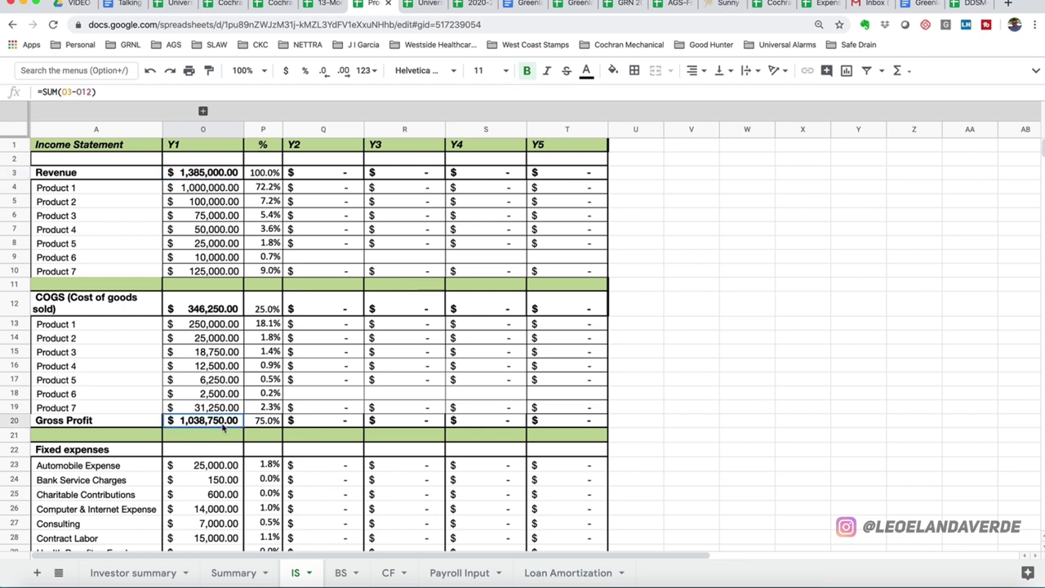
pyautogui.scroll(-5, 249, 494)
pyautogui.scroll(-3, 249, 493)
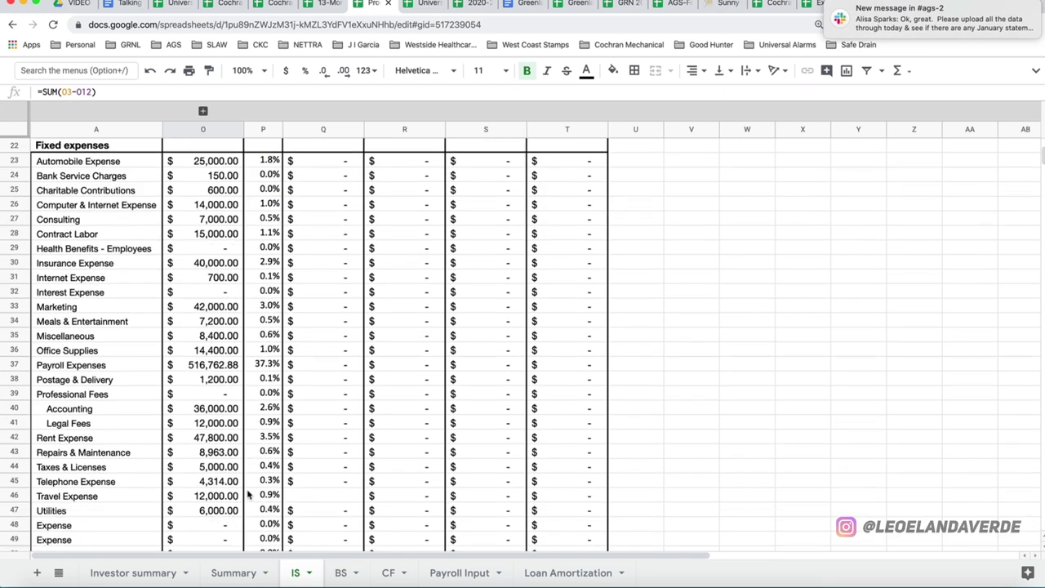
pyautogui.scroll(-5, 249, 494)
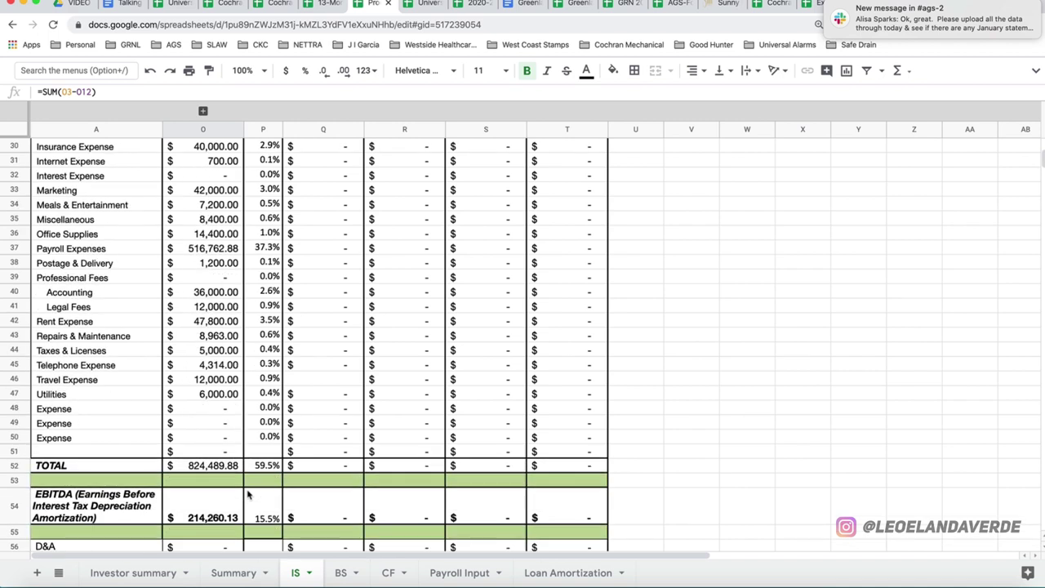
pyautogui.click(230, 482)
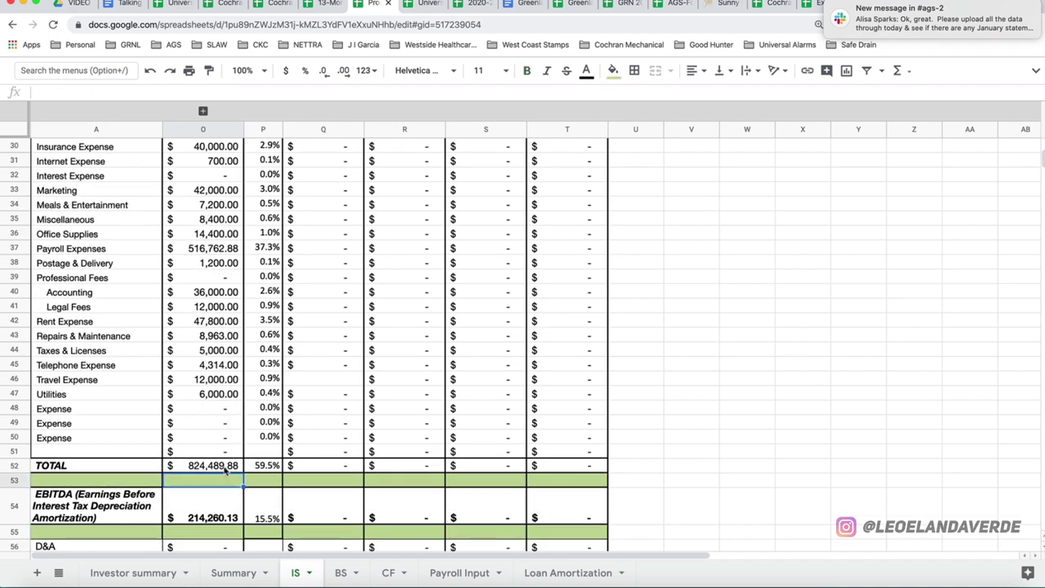
pyautogui.click(327, 470)
pyautogui.click(264, 468)
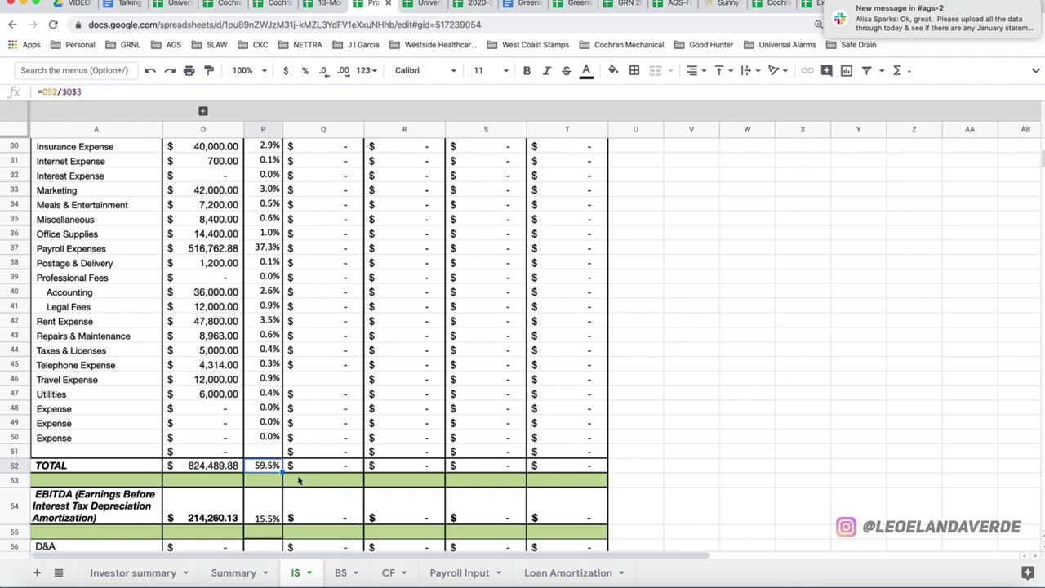
pyautogui.scroll(-2, 299, 482)
pyautogui.click(233, 466)
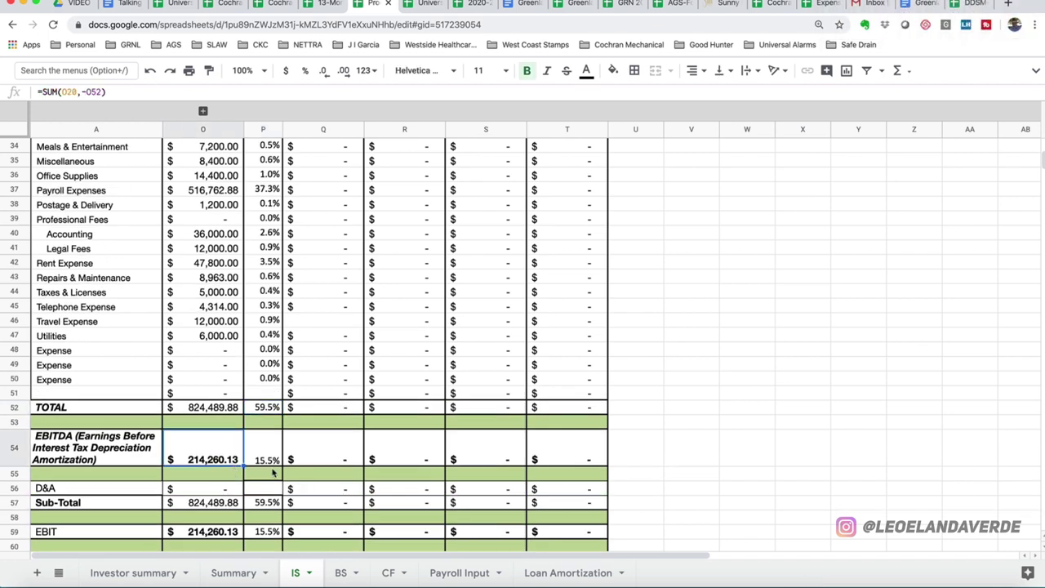
pyautogui.click(276, 462)
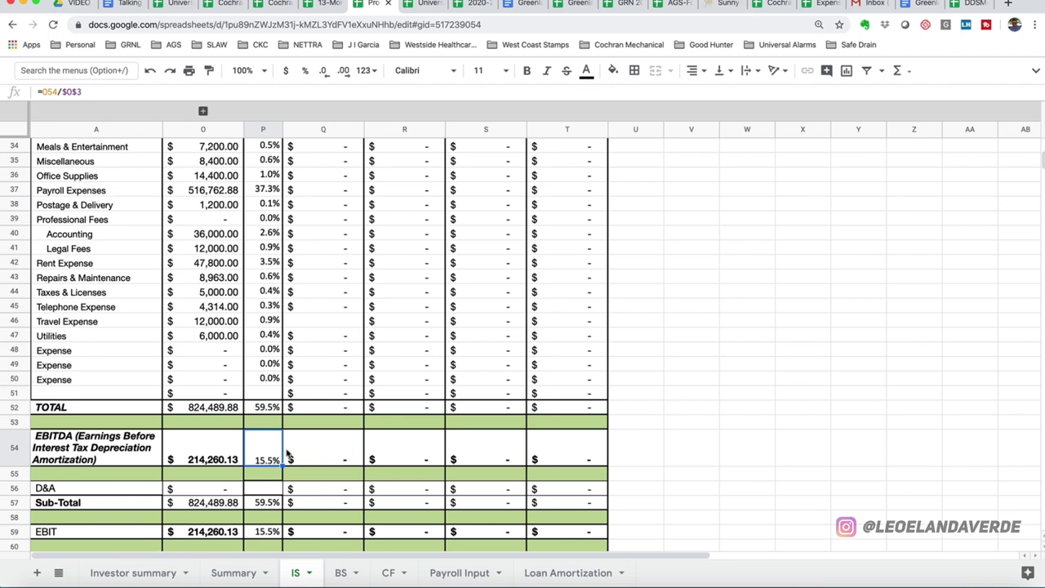
pyautogui.click(264, 408)
pyautogui.scroll(10, 303, 430)
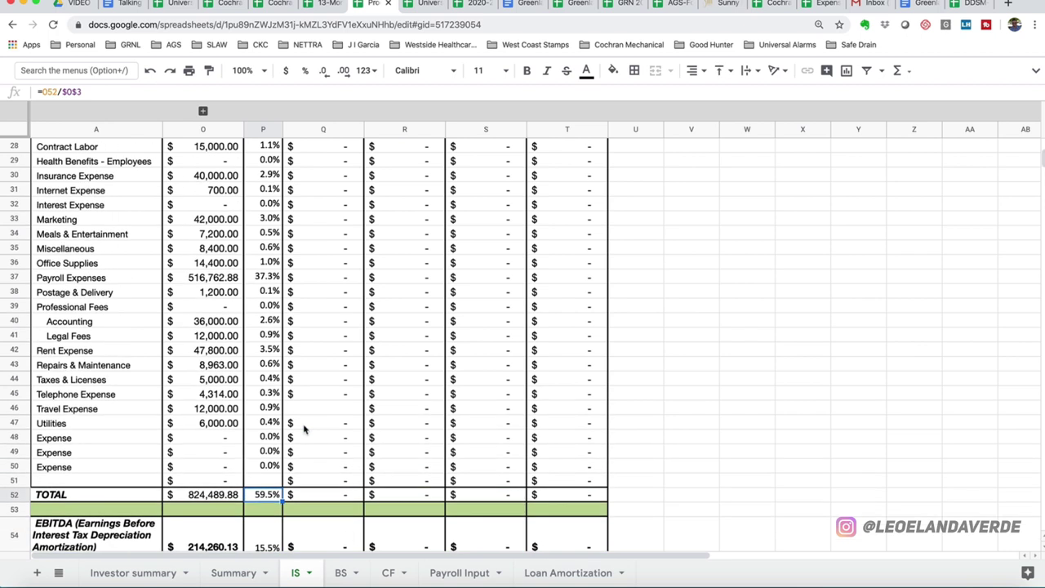
pyautogui.scroll(-10, 310, 423)
pyautogui.click(277, 462)
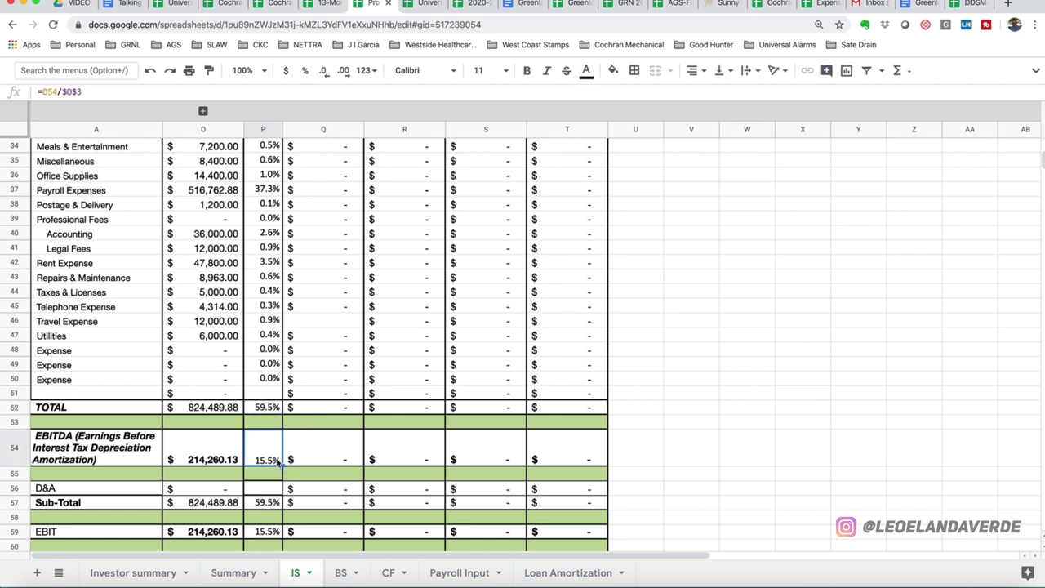
pyautogui.scroll(-2, 329, 472)
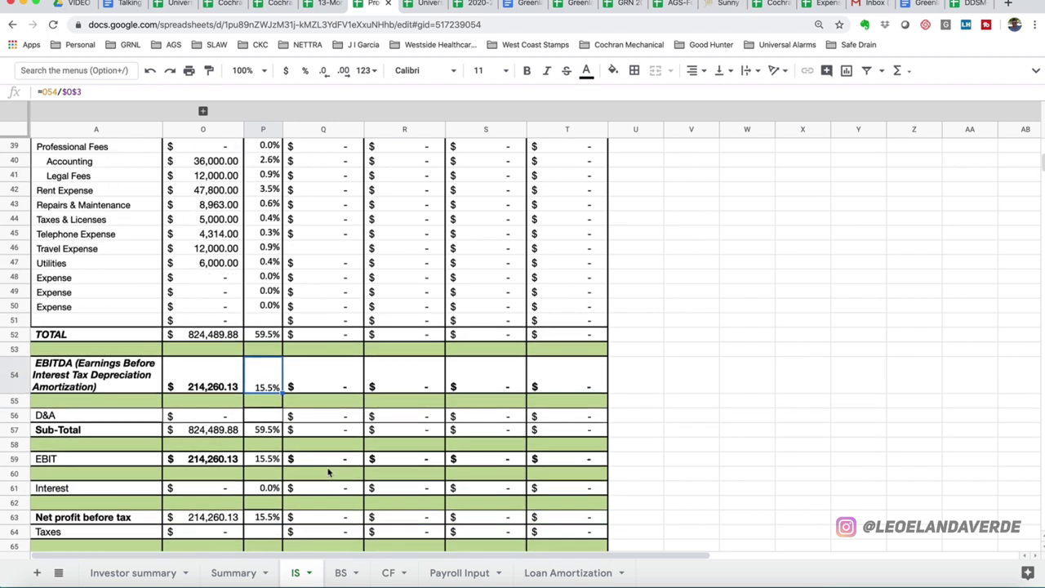
pyautogui.scroll(-1, 329, 472)
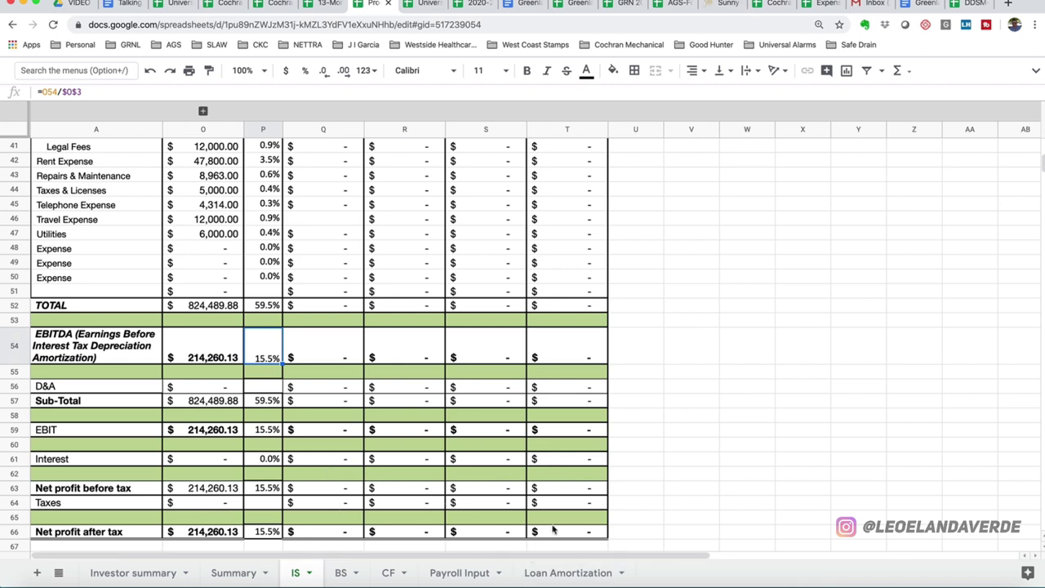
pyautogui.scroll(-1, 443, 382)
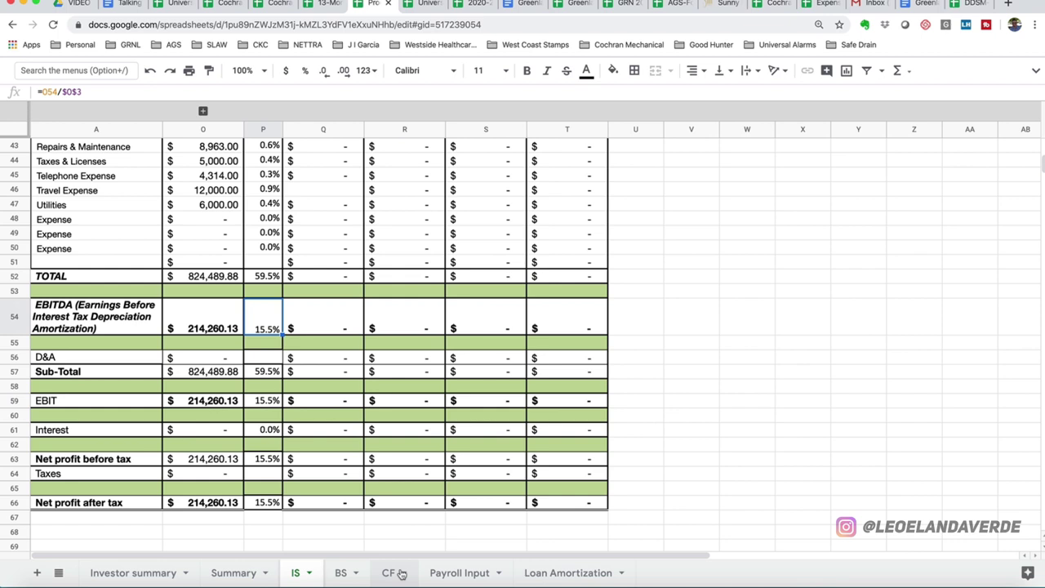
# - Return to Summary and select the Y1 per-annum expense amounts C30:C41 to see their sum
pyautogui.click(457, 574)
pyautogui.moveTo(237, 530)
pyautogui.click(234, 572)
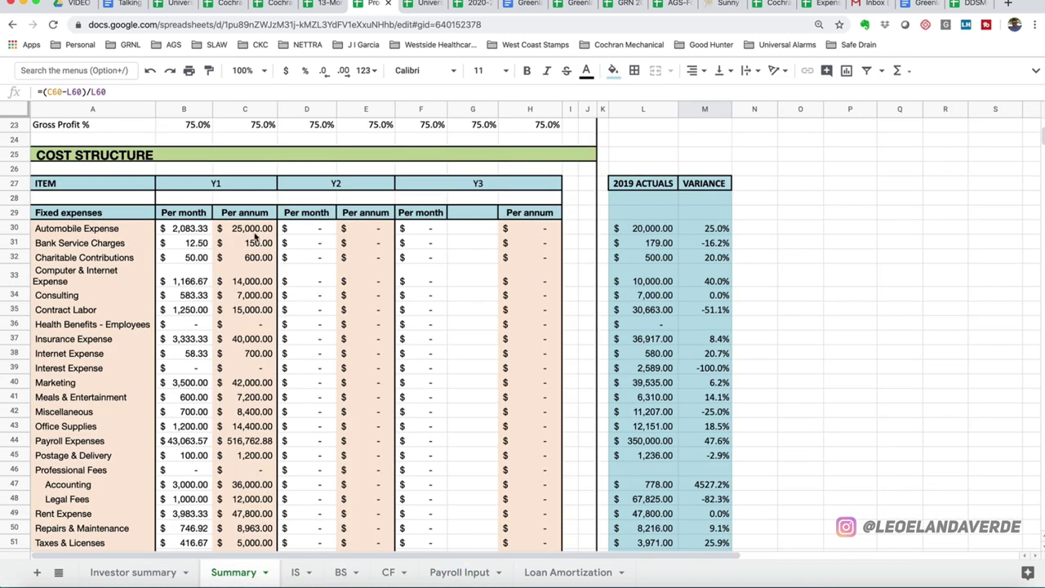
pyautogui.moveTo(252, 231); pyautogui.dragTo(252, 243)
pyautogui.moveTo(255, 299); pyautogui.dragTo(254, 400)
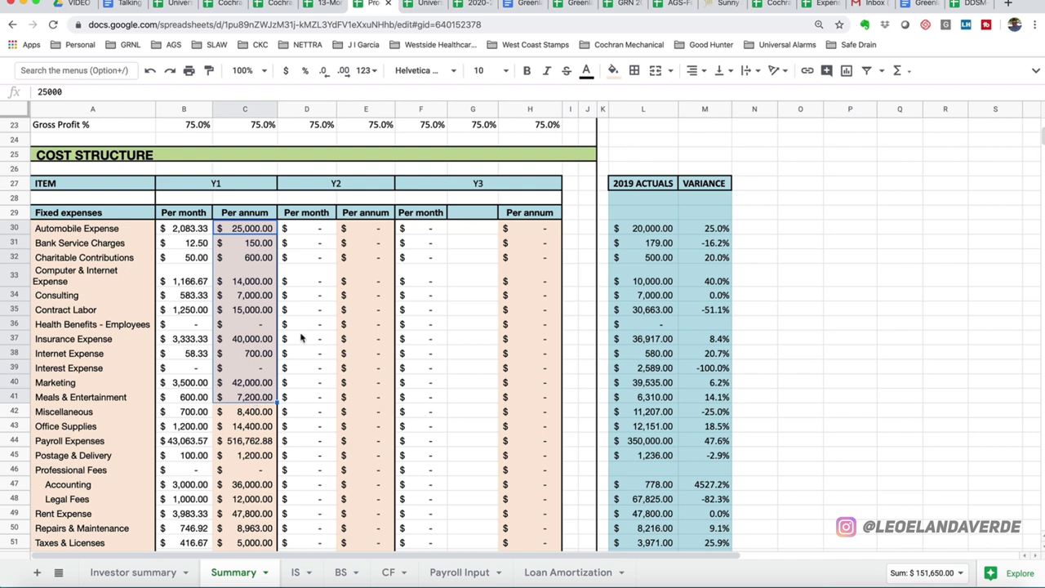
pyautogui.scroll(5, 301, 337)
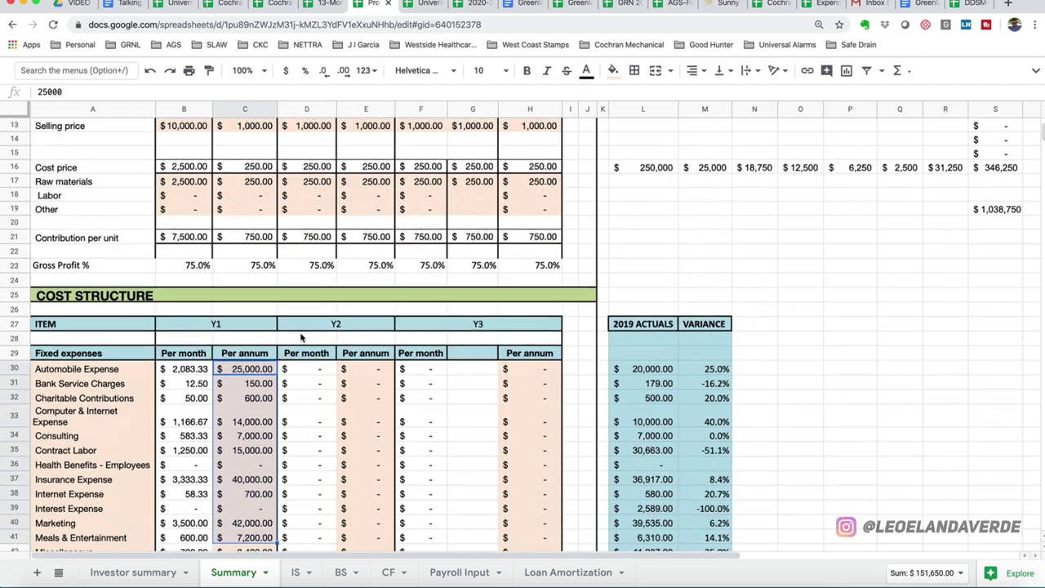
pyautogui.scroll(-2, 300, 337)
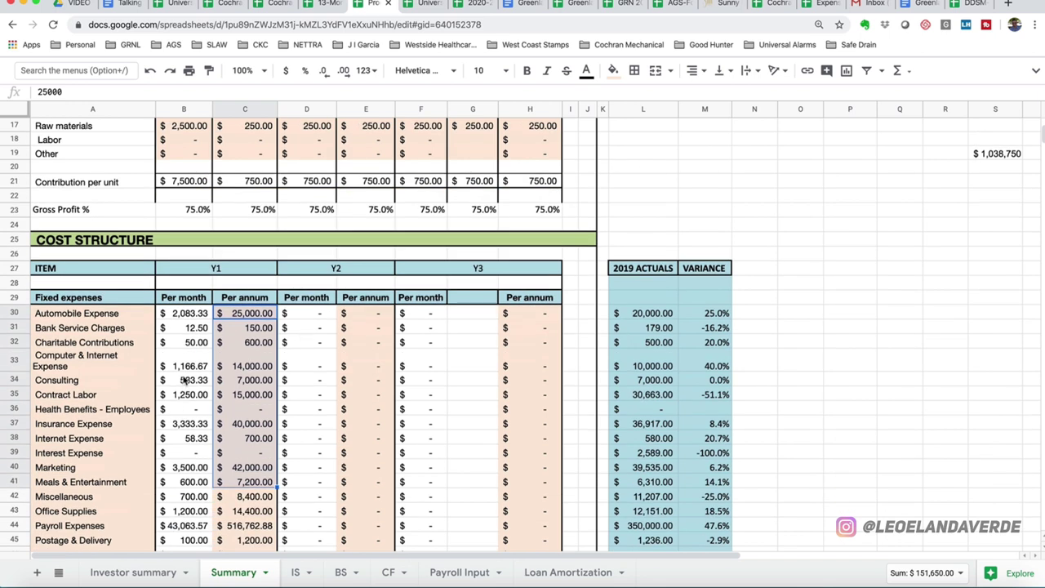
# - Enter =C33/12 in B33 as the monthly Computer & Internet Expense
pyautogui.click(189, 373)
pyautogui.write('=C33/12')
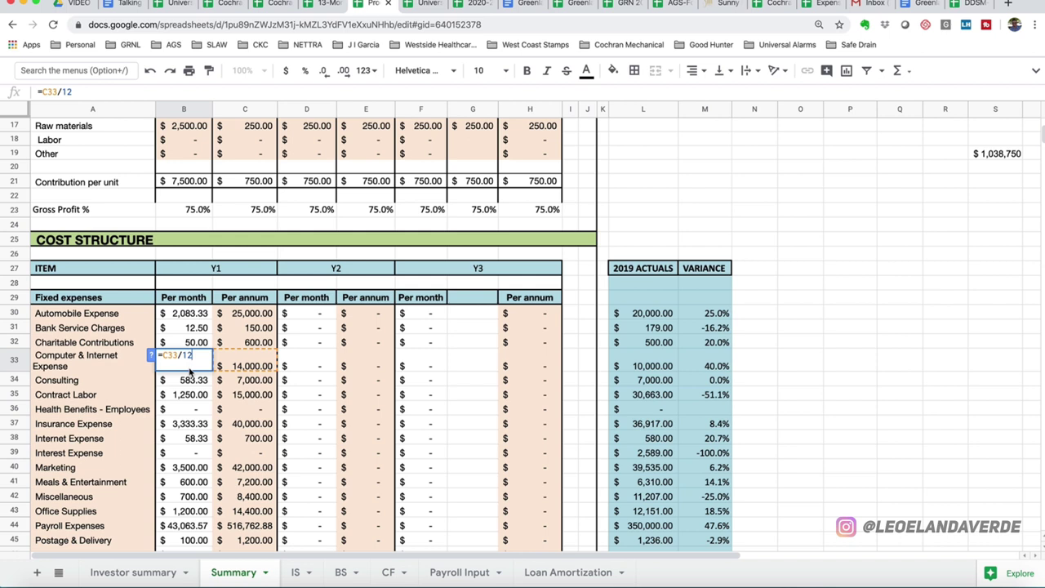
pyautogui.press('Return')
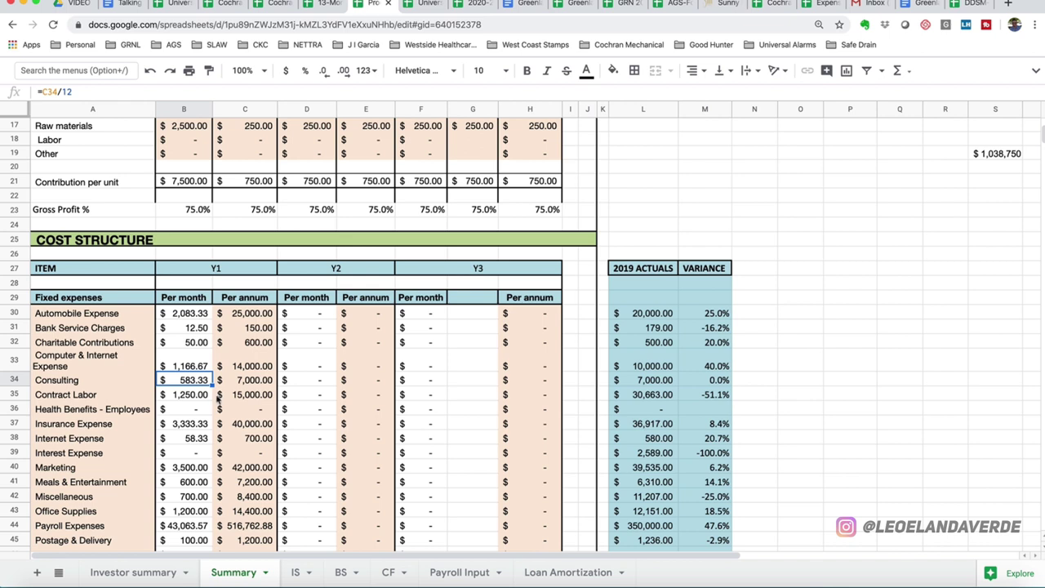
pyautogui.scroll(-10, 219, 399)
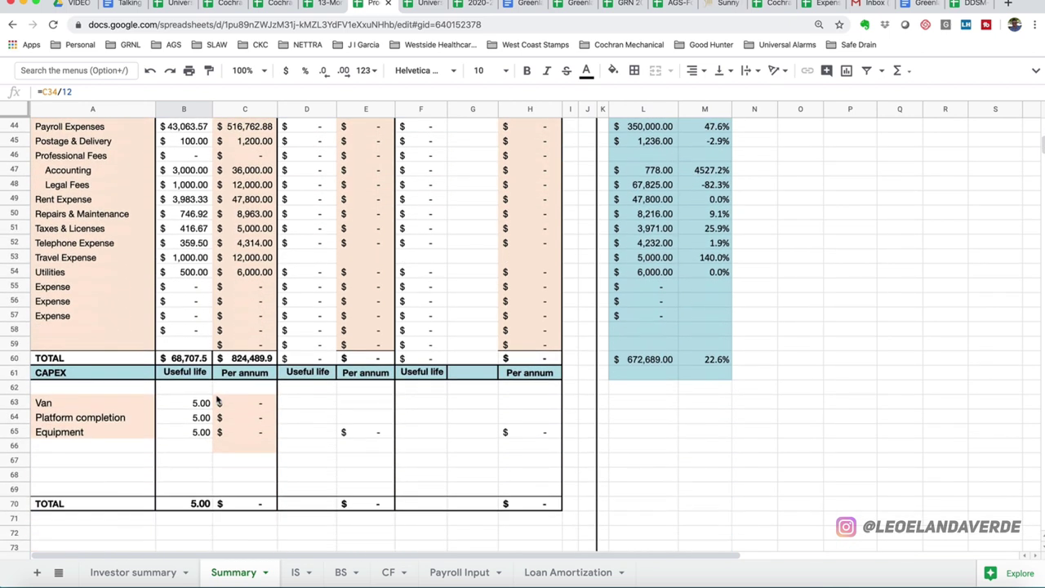